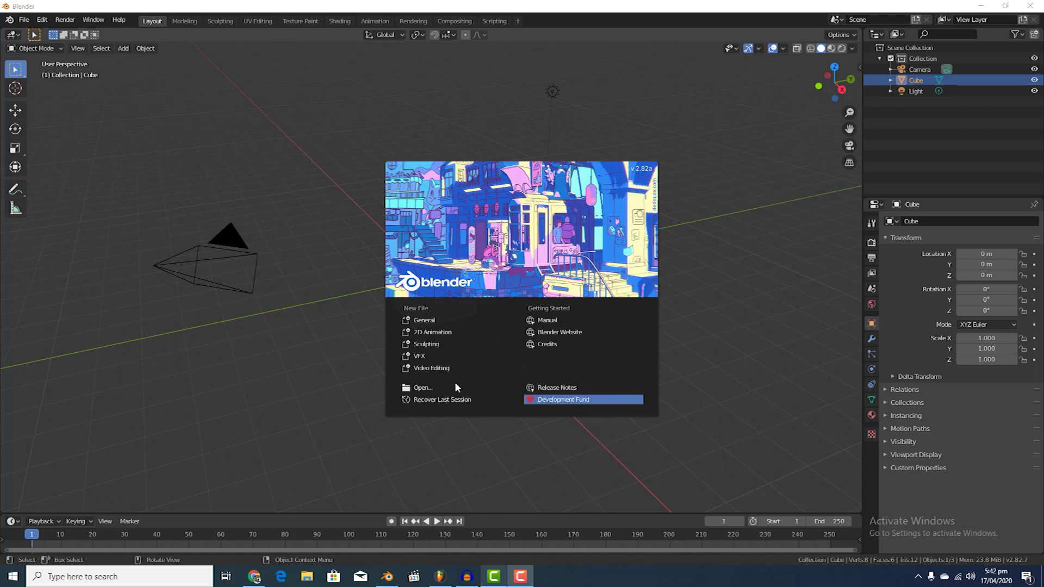
Step: Start a new General scene and stretch the default cube along the Y axis to a scale of about 2.478
click(414, 319)
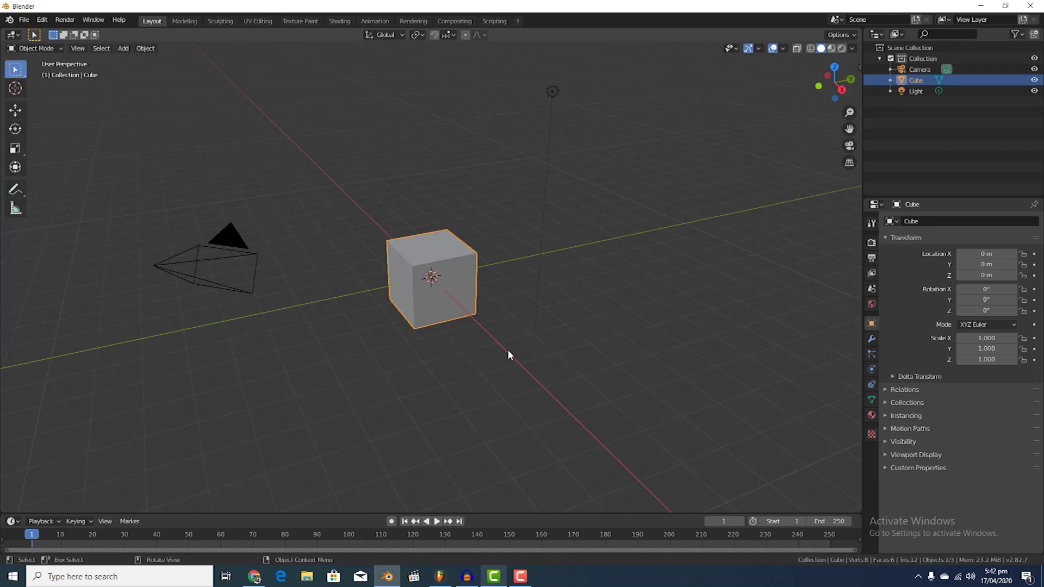
mouse_move(628, 353)
middle_down()
mouse_move(617, 343)
mouse_move(489, 352)
mouse_move(612, 345)
middle_up()
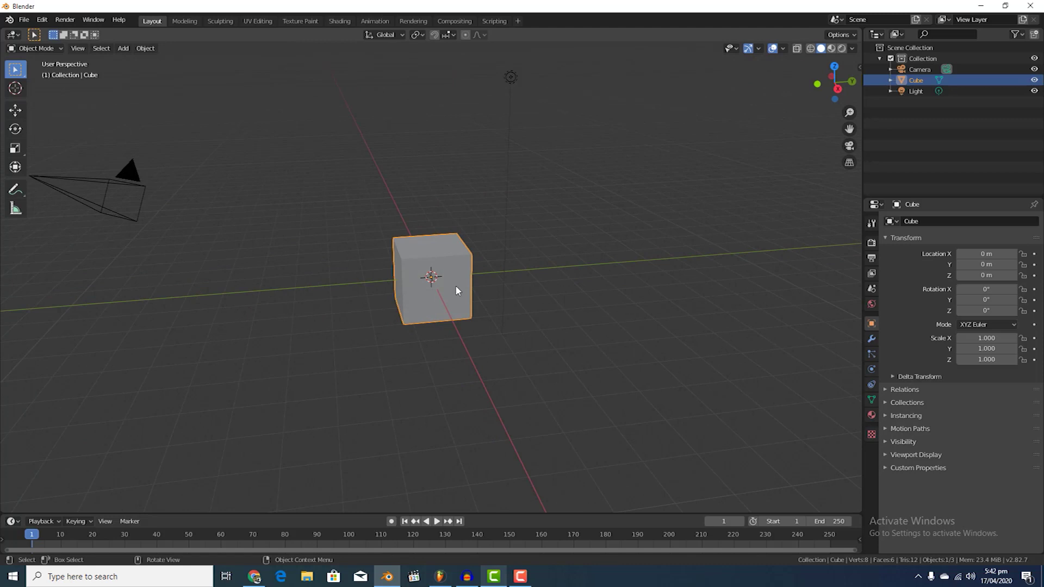
key(s)
key(y)
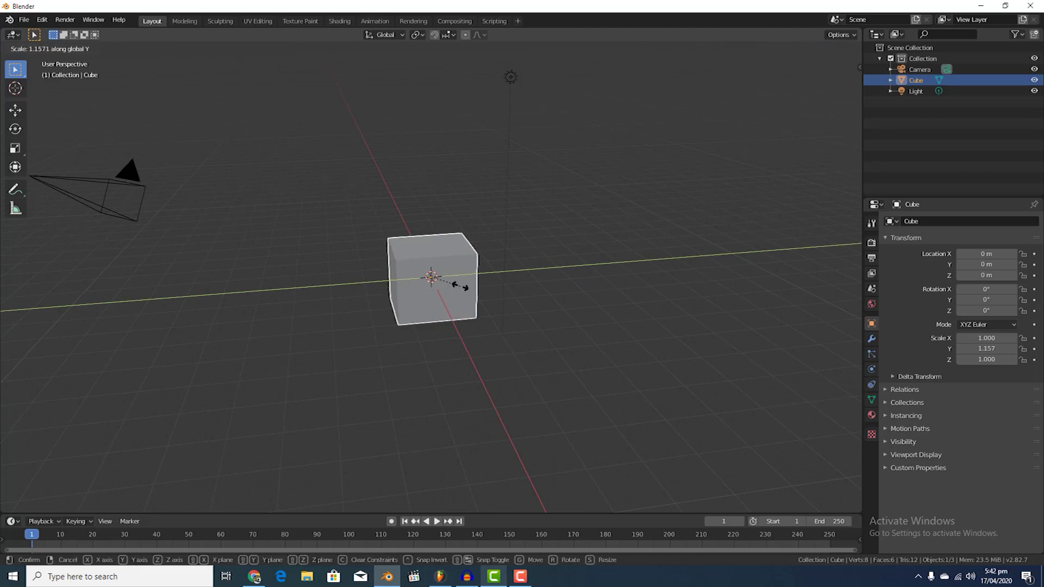
click(495, 286)
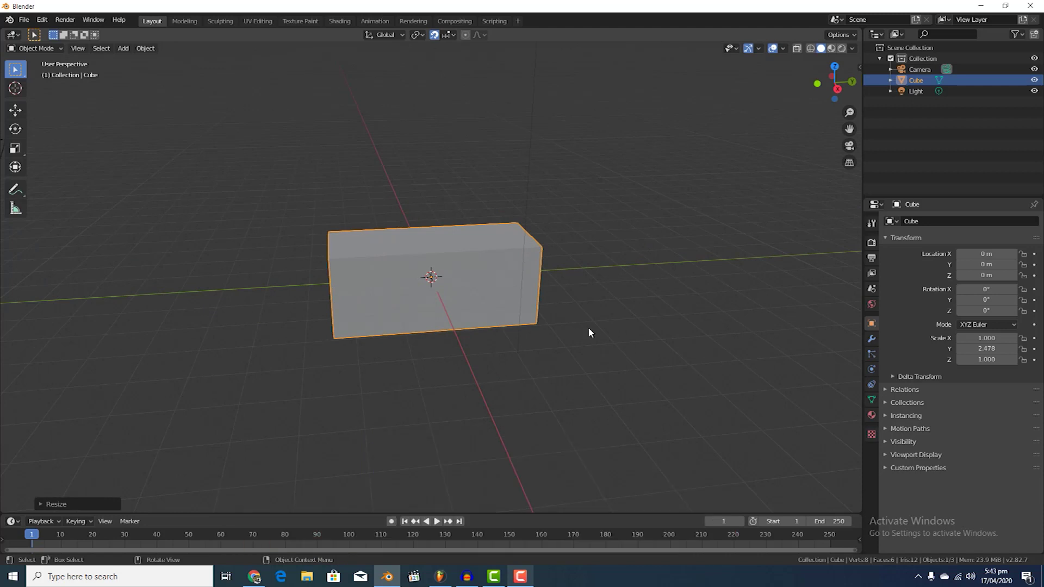
Step: In Edit Mode with face selection and snapping on, raise the cube's bottom face along Z to the level of the world origin
key(Tab)
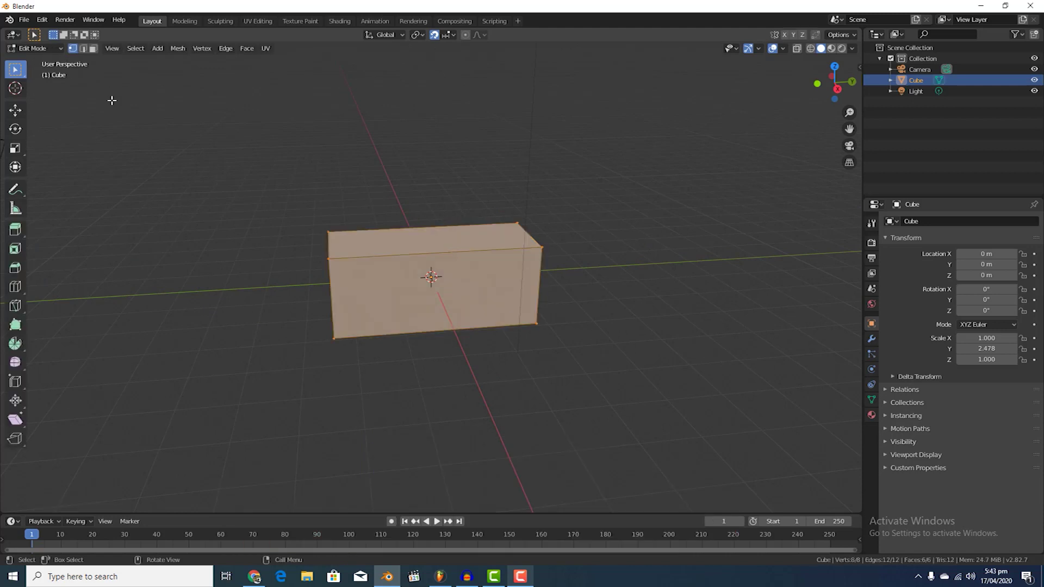
click(93, 48)
middle_drag(306, 326, 356, 277)
click(405, 309)
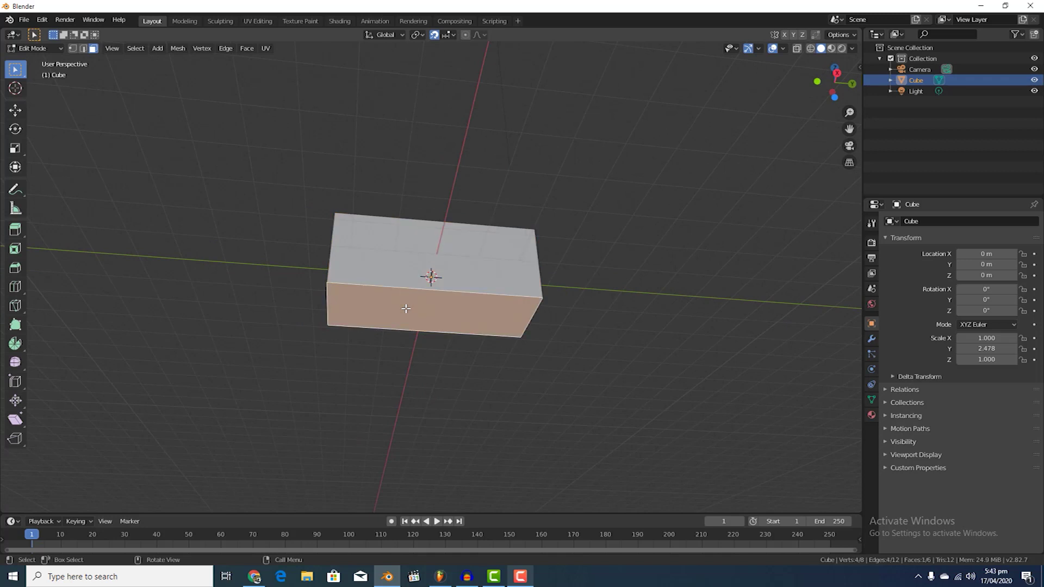
middle_drag(582, 315, 564, 393)
key(KP_3)
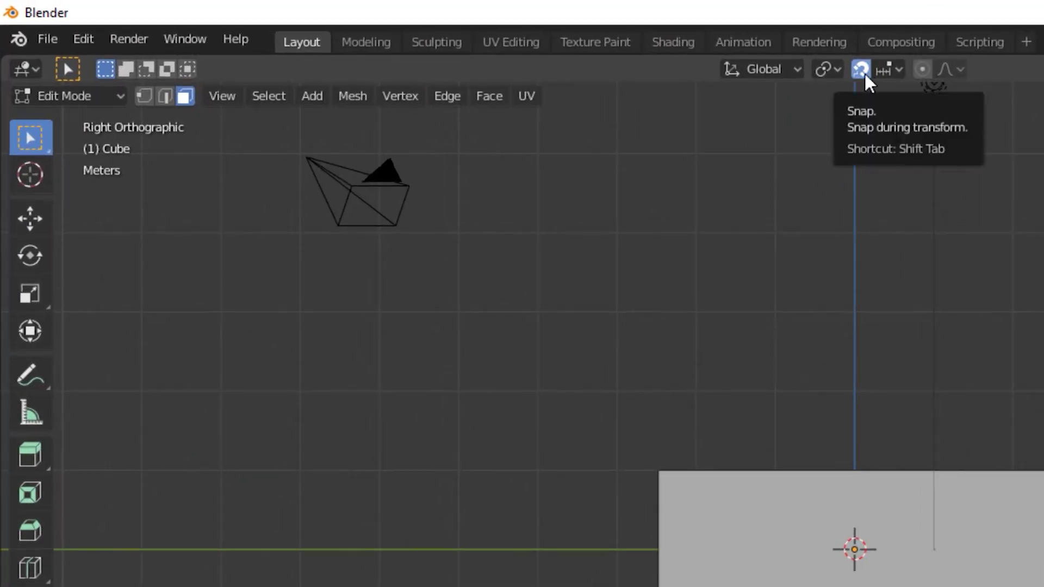
click(896, 71)
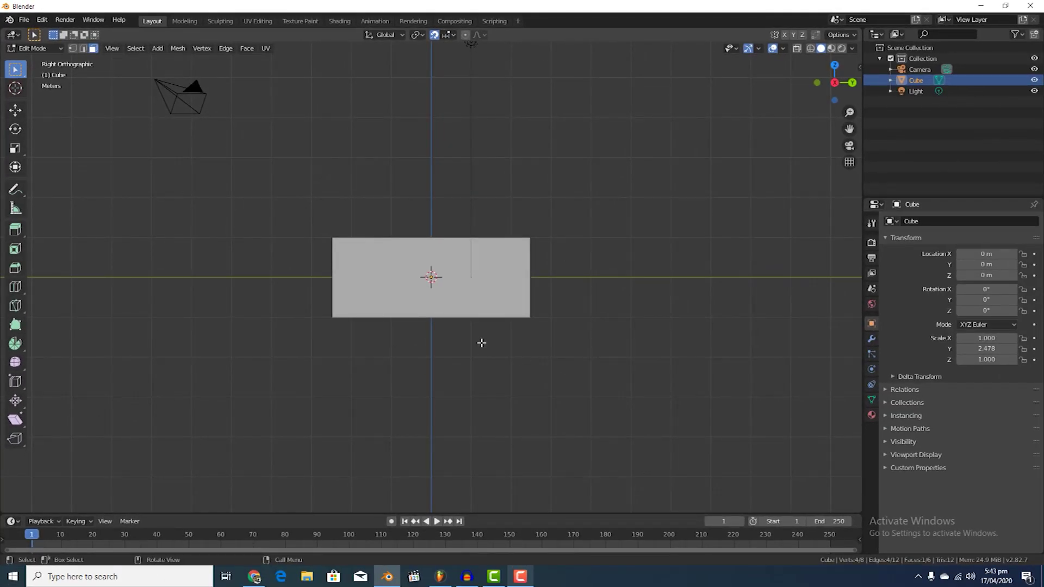
key(g)
key(z)
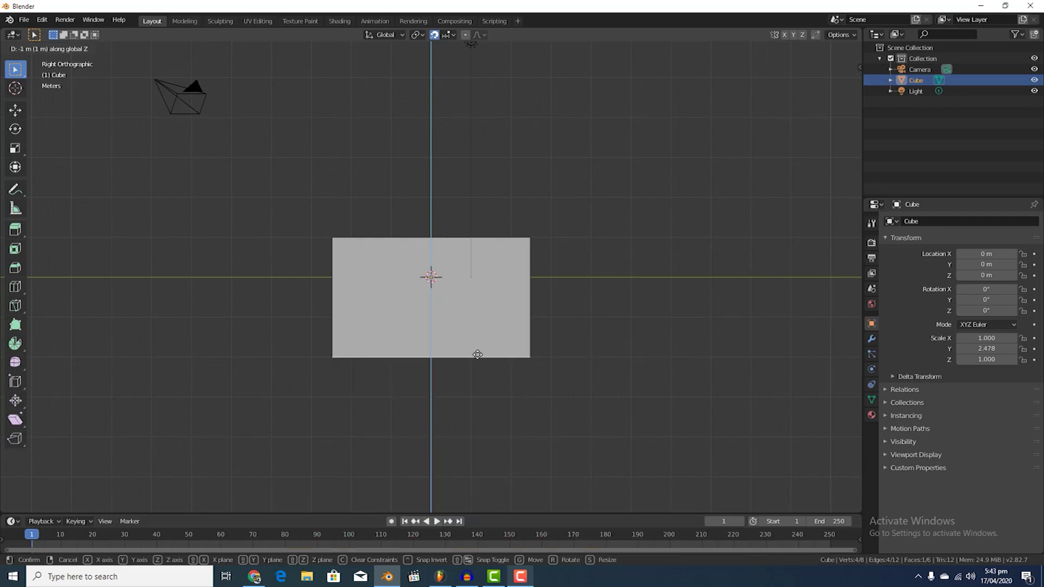
click(480, 290)
Step: Lower the block's top face 0.9 m along Z in right view to flatten it into a thin slab
middle_drag(563, 295, 525, 335)
key(KP_3)
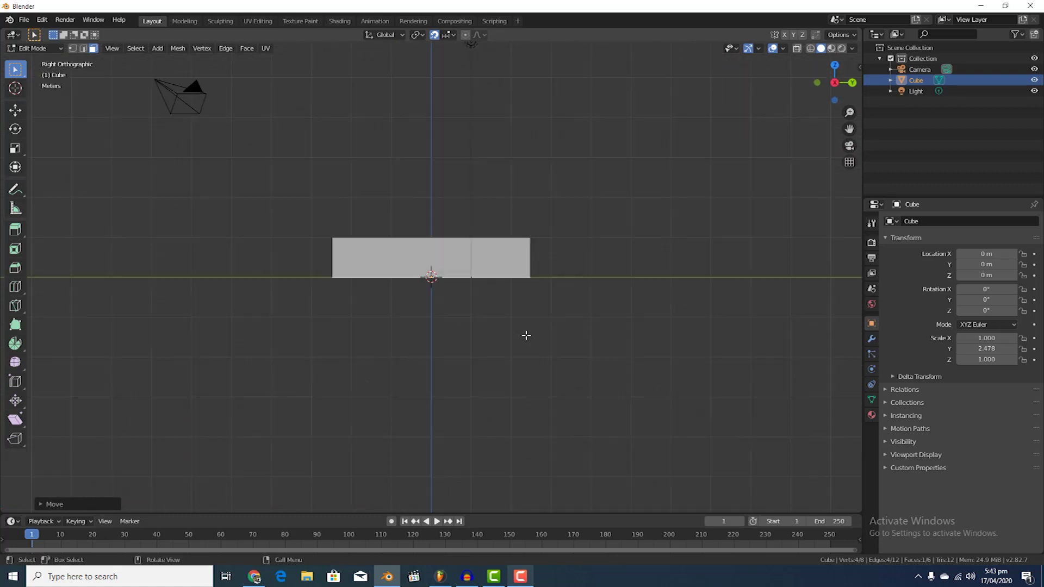
scroll(519, 262, up, 6)
scroll(744, 221, down, 6)
scroll(532, 289, up, 6)
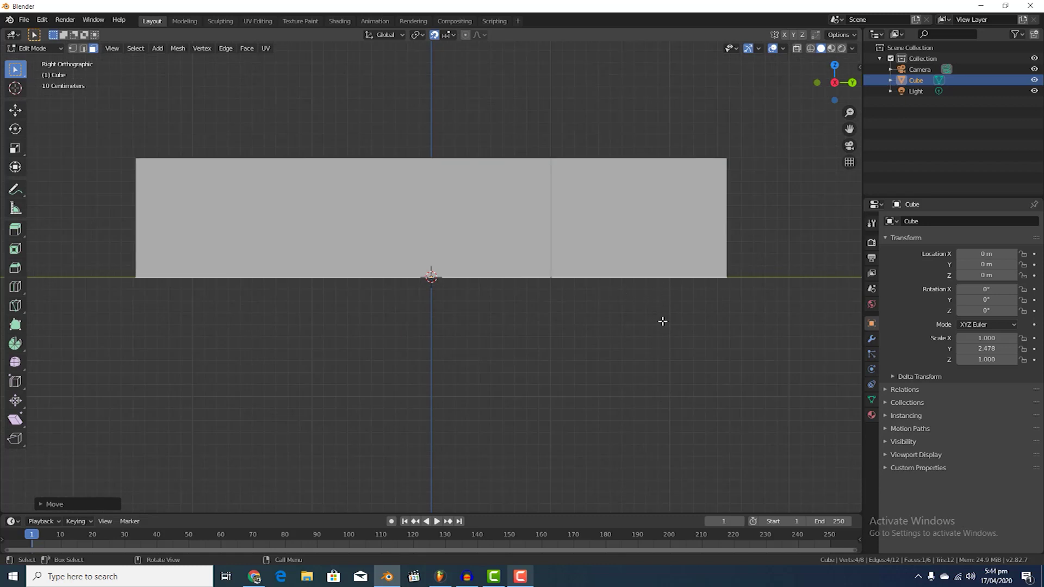
scroll(667, 361, down, 3)
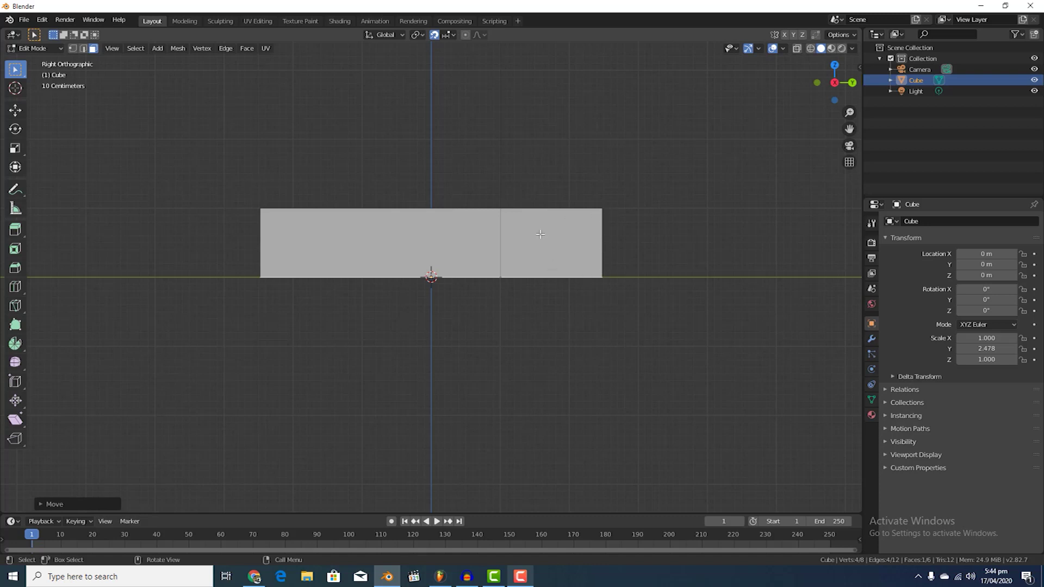
middle_drag(638, 227, 576, 245)
click(579, 246)
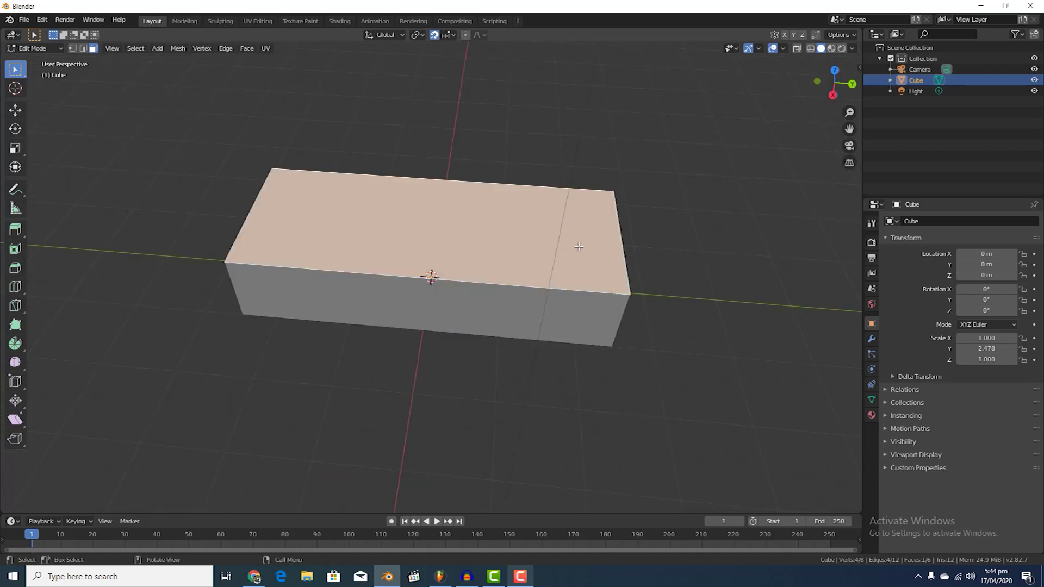
key(KP_3)
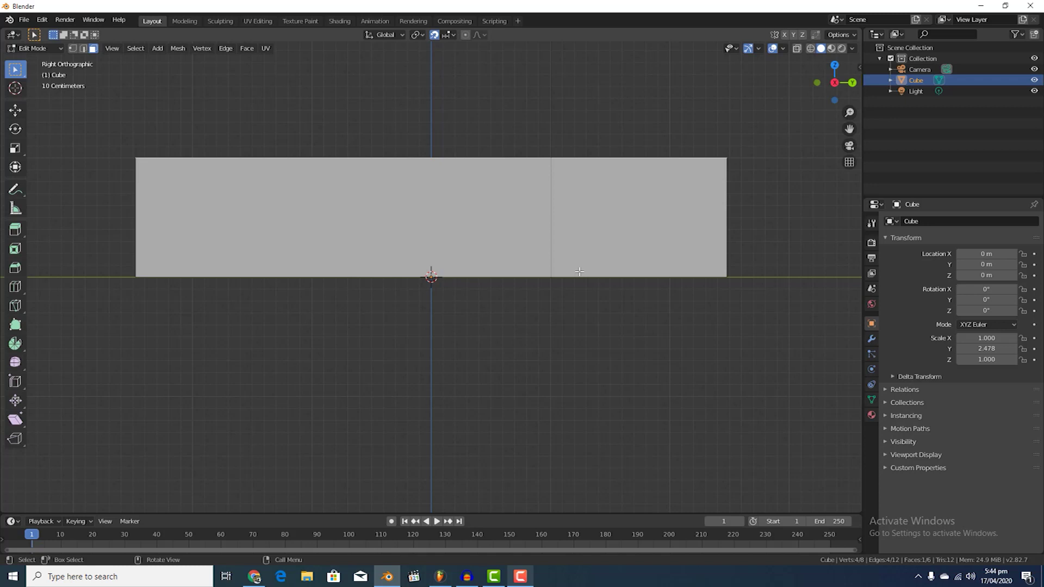
key(g)
key(z)
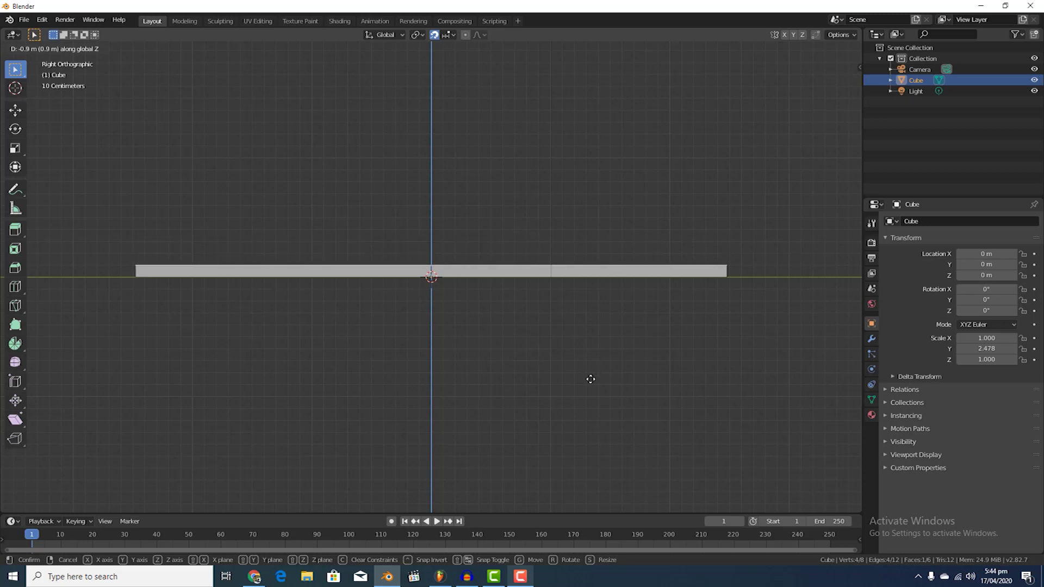
click(590, 379)
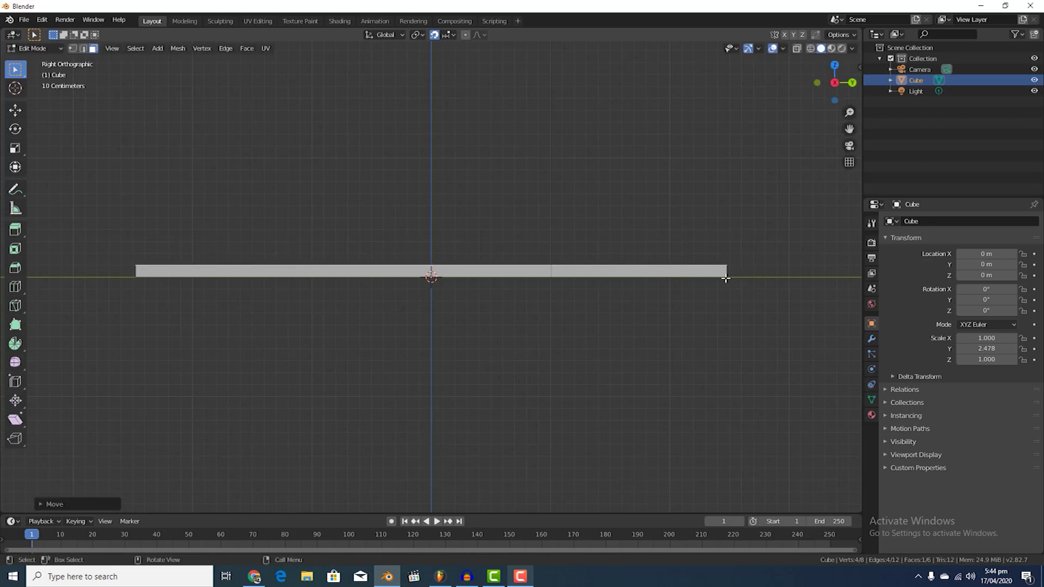
Step: Select the slab's entire mesh, duplicate it and move the copy straight up along Z above the original
middle_drag(781, 316, 671, 353)
scroll(672, 353, down, 6)
middle_drag(428, 321, 450, 320)
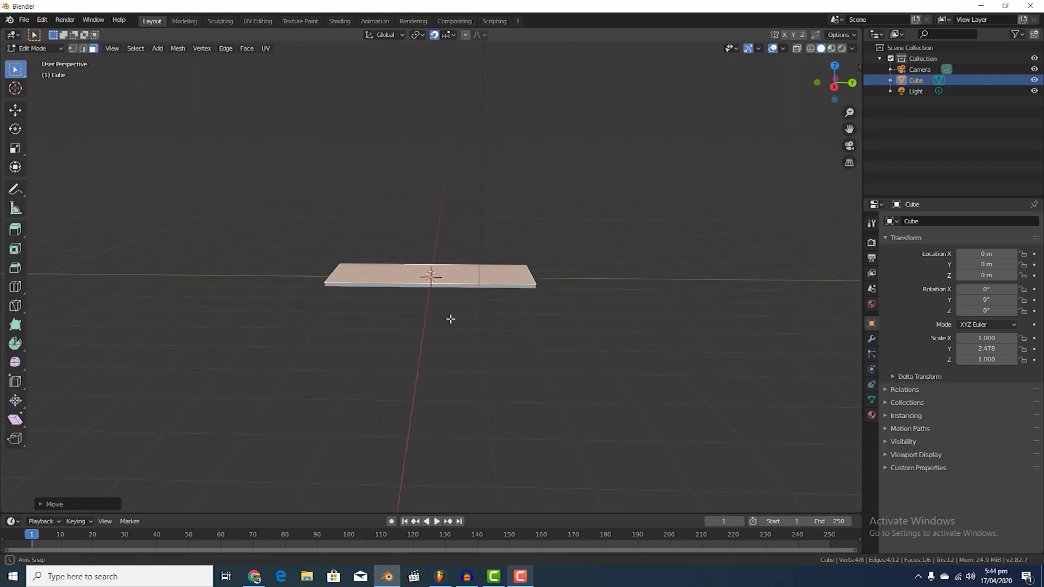
shift+middle_drag(511, 300, 545, 370)
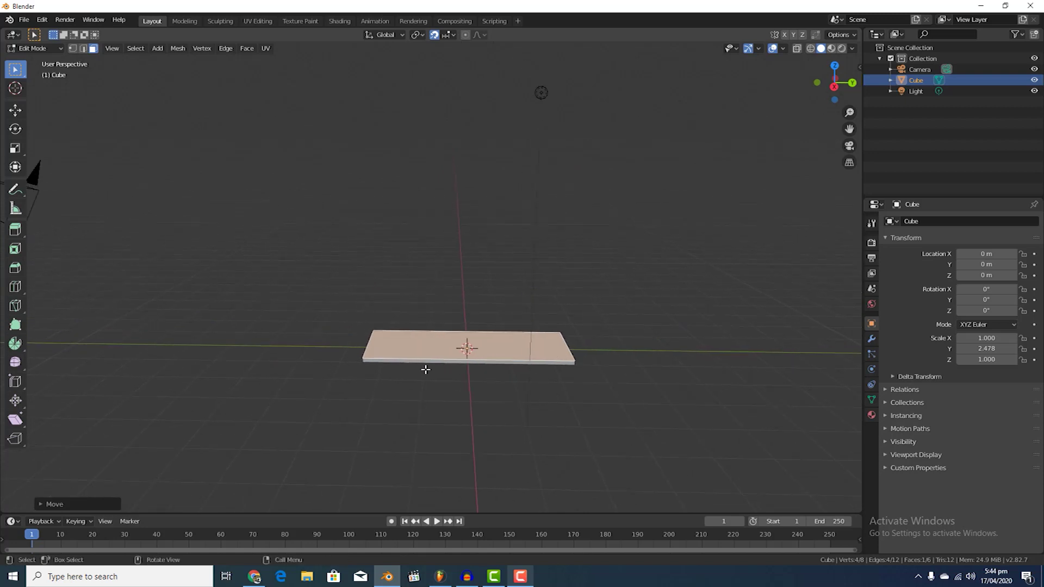
scroll(388, 355, up, 2)
middle_drag(438, 437, 484, 375)
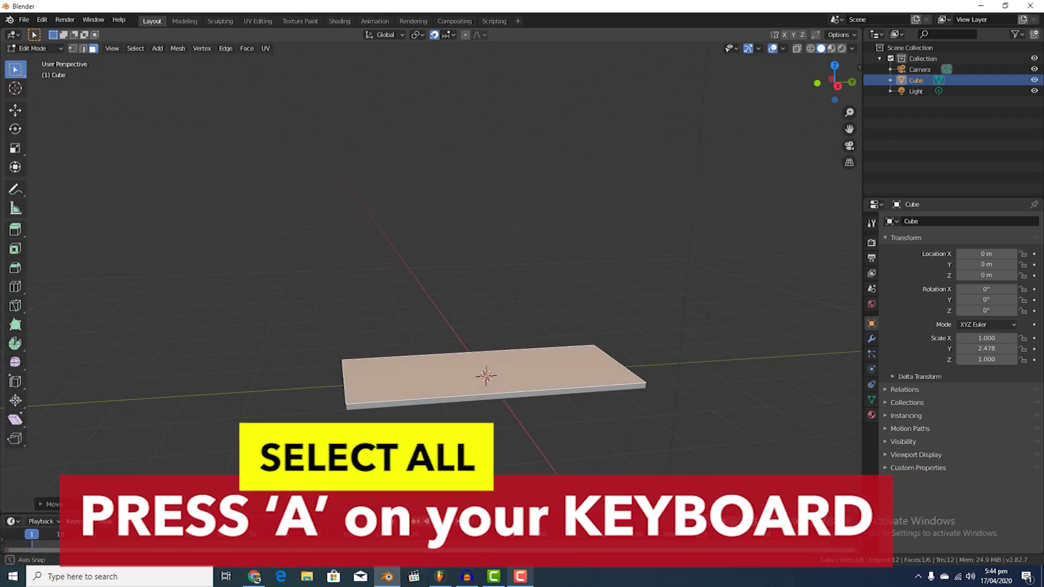
key(a)
middle_drag(447, 422, 444, 455)
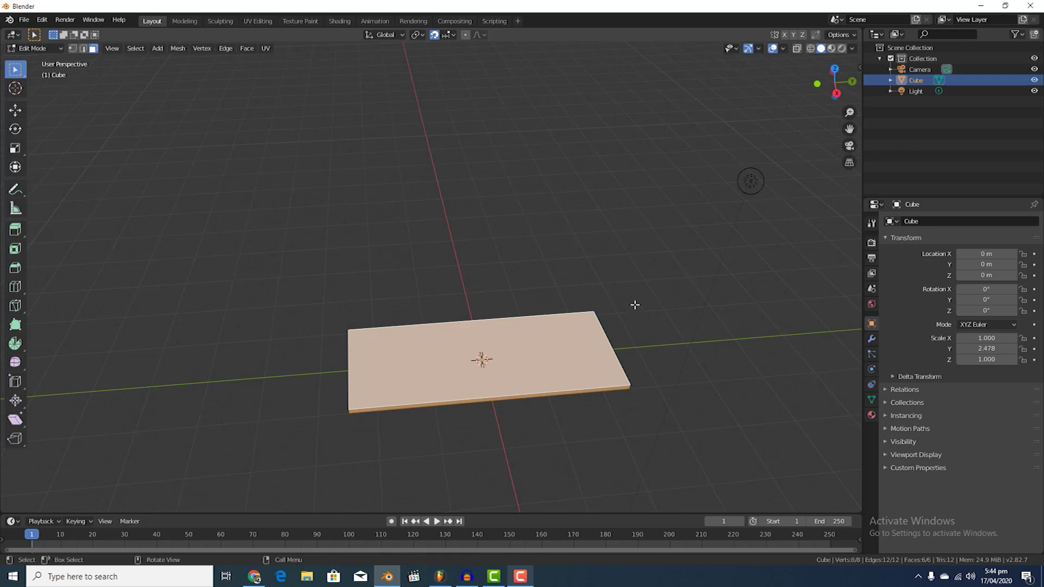
middle_drag(533, 422, 521, 394)
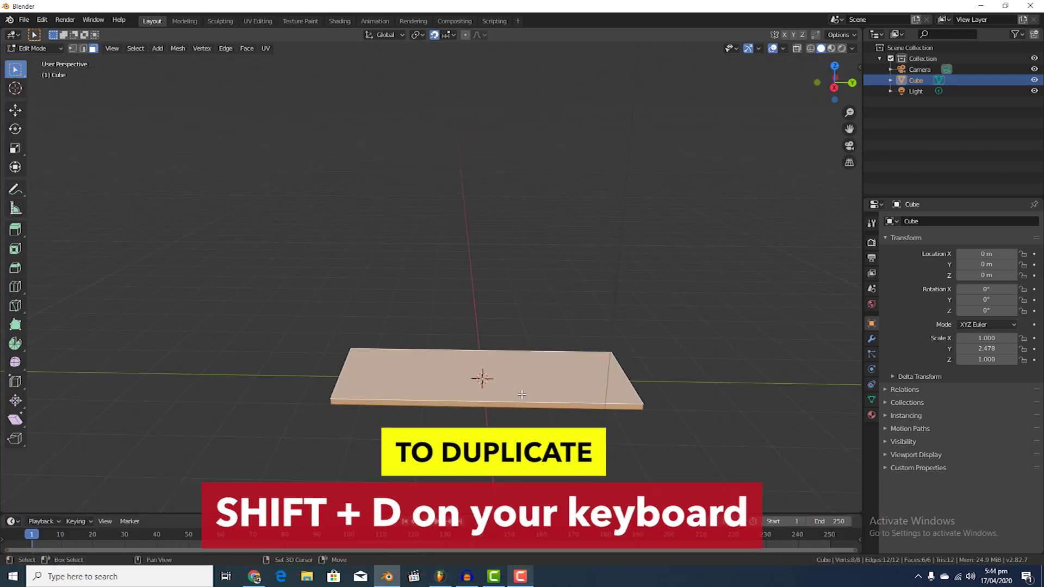
key(shift+d)
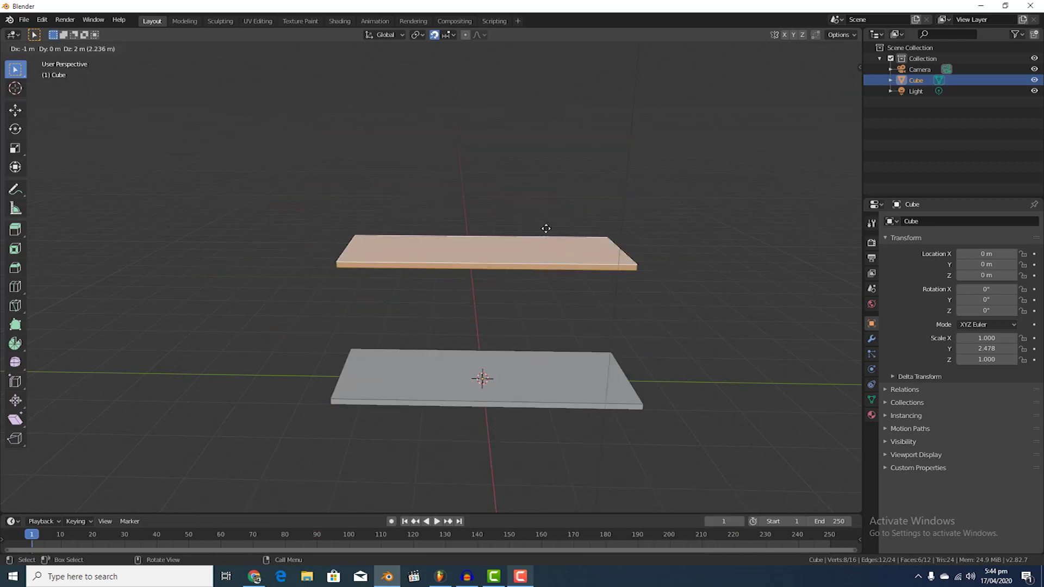
right_click(522, 235)
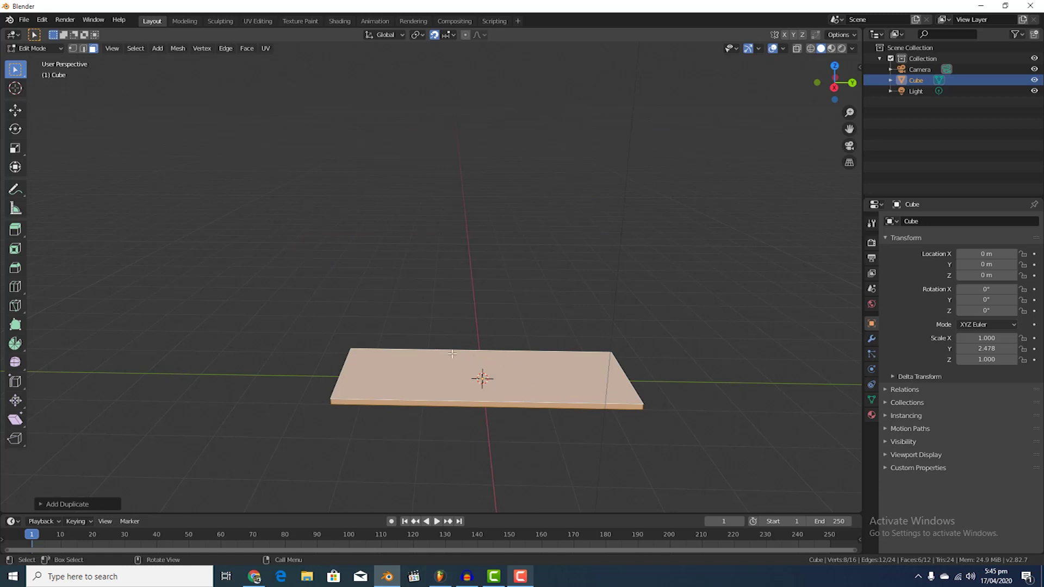
key(g)
key(z)
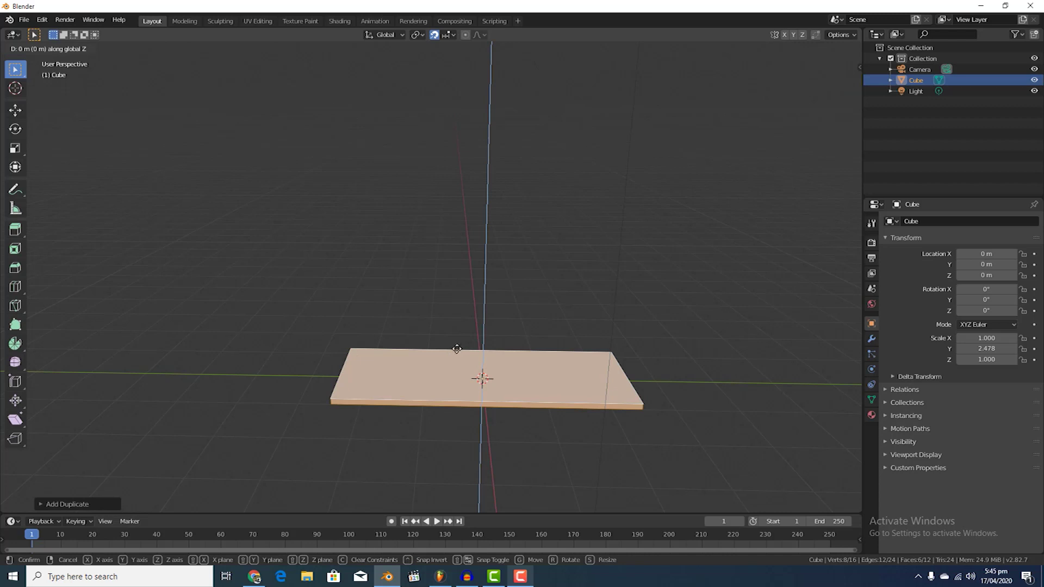
click(465, 218)
Step: Delete the vertices of the raised slab copy
scroll(463, 295, down, 6)
middle_drag(477, 308, 474, 277)
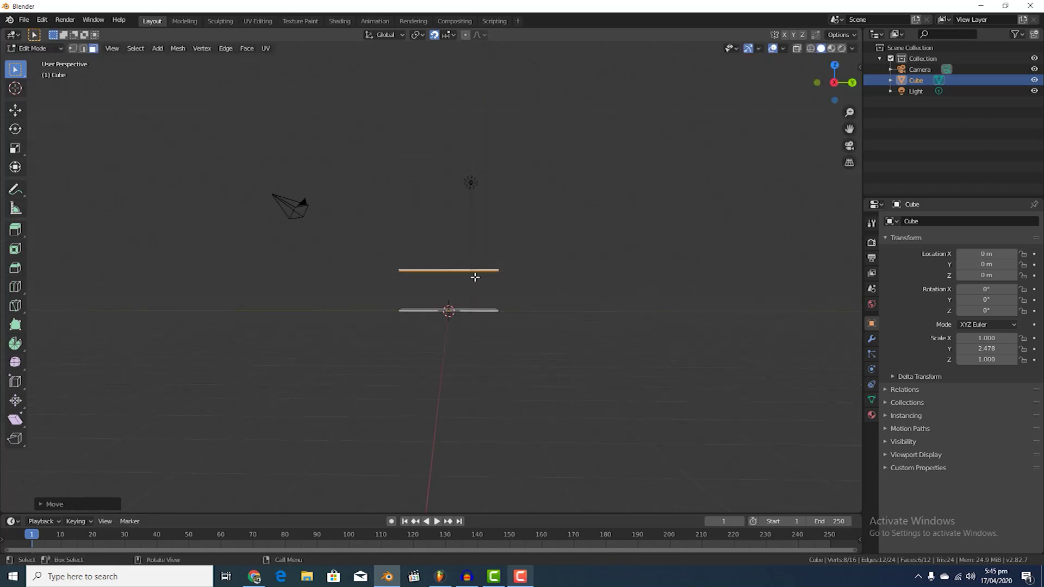
scroll(509, 258, up, 4)
middle_drag(415, 235, 421, 266)
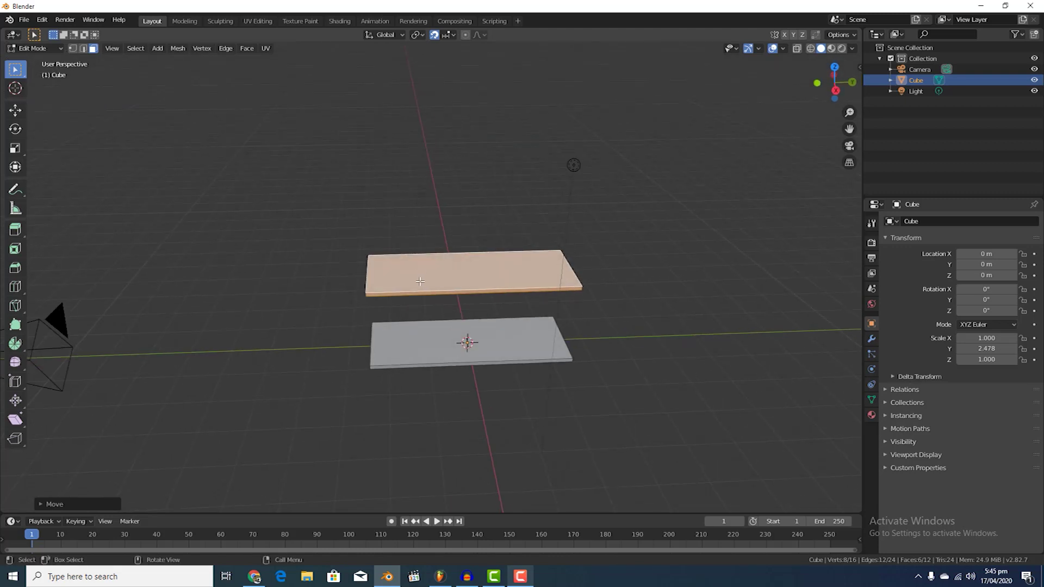
key(x)
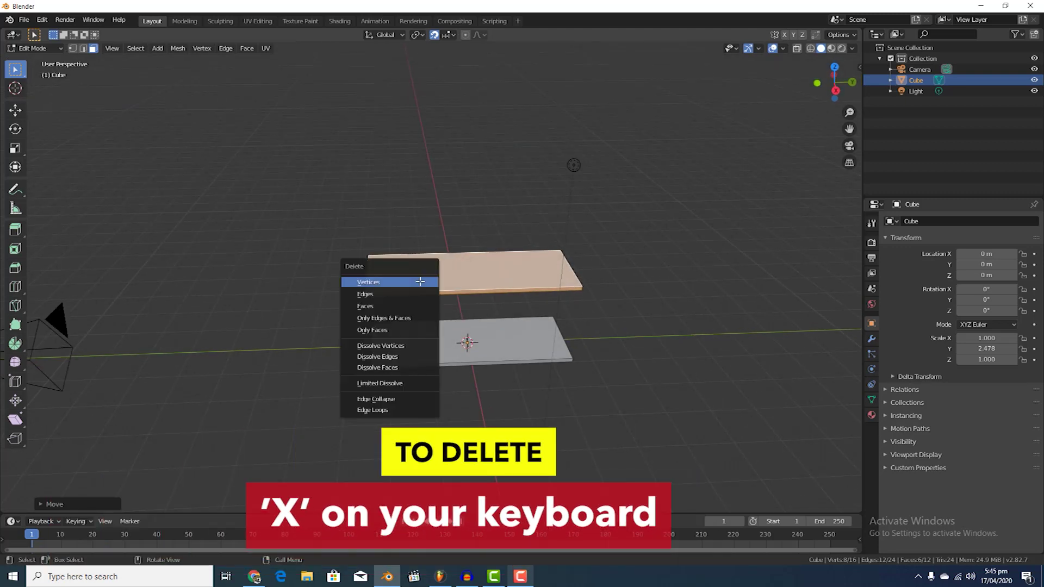
click(410, 284)
mouse_move(411, 291)
middle_down()
mouse_move(539, 272)
mouse_move(540, 263)
mouse_move(398, 263)
mouse_move(413, 275)
middle_up()
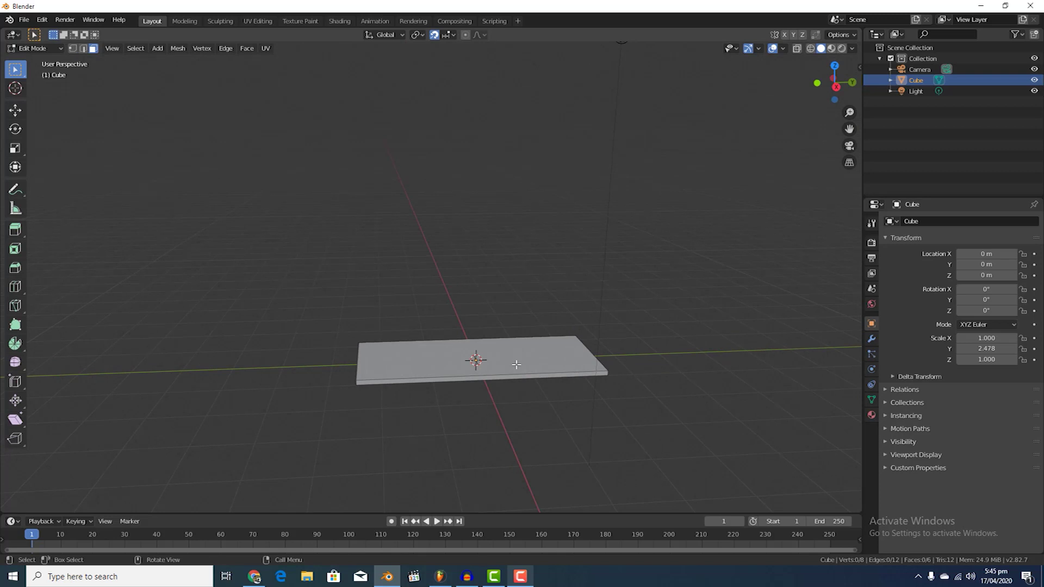
Step: Select all of the slab's geometry and add an Array modifier to the object
key(a)
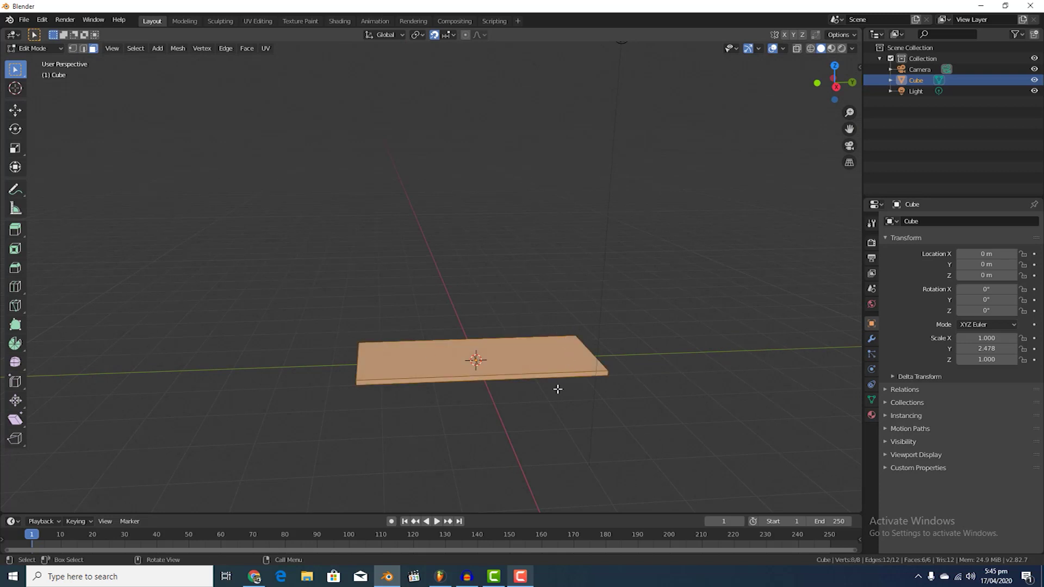
click(871, 341)
click(984, 226)
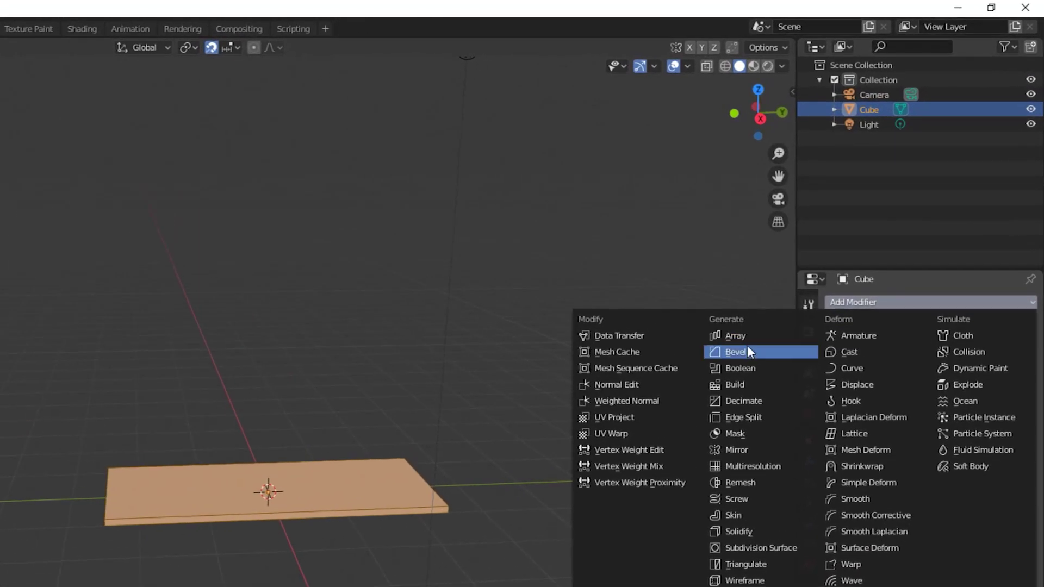
click(748, 337)
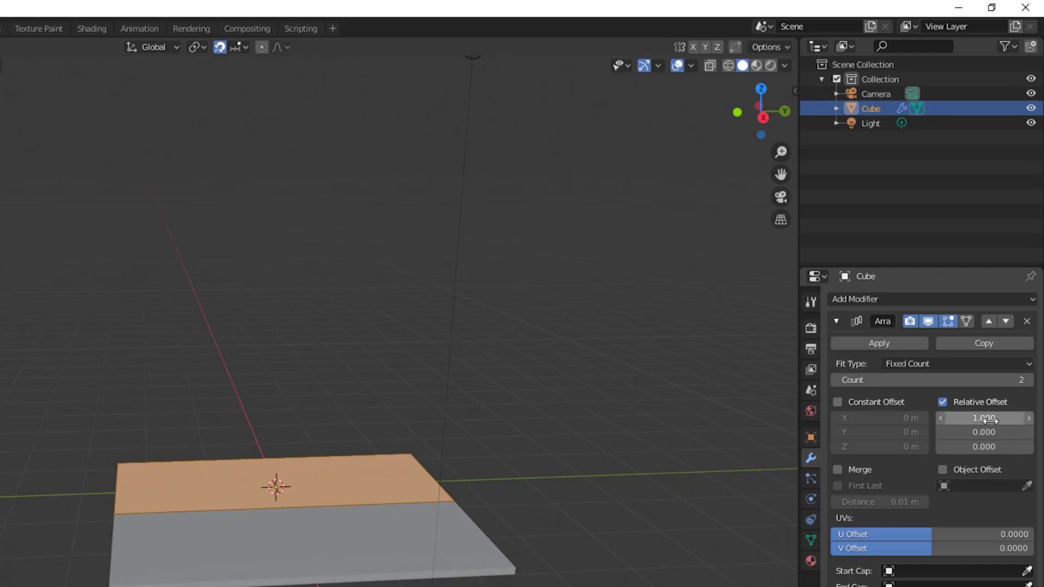
Step: Set the Array modifier's relative offset to 0 on X and 1 on Z so the copy sits on top of the slab
middle_drag(109, 483, 274, 509)
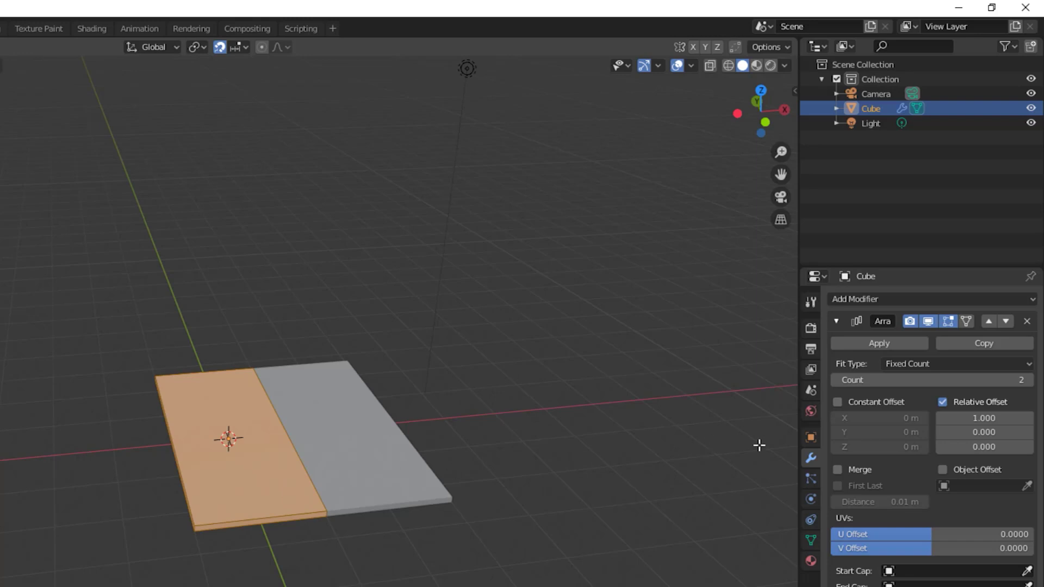
click(973, 417)
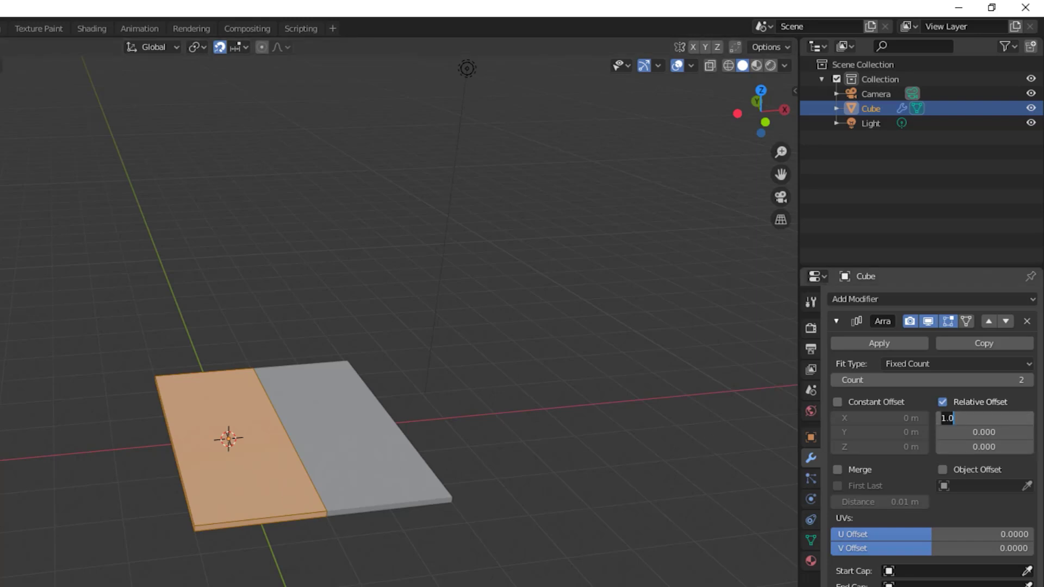
text(0)
key(Return)
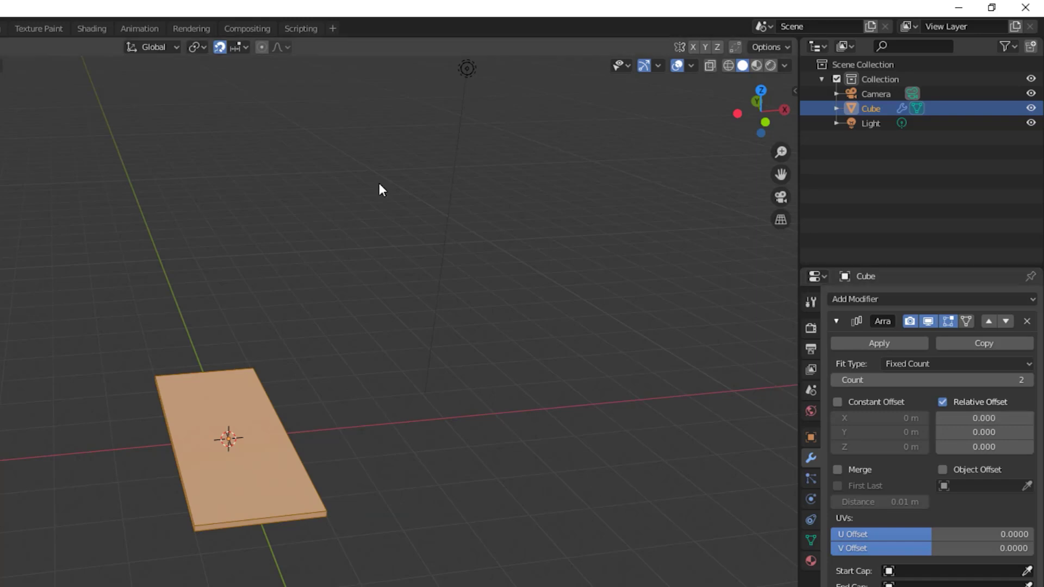
click(982, 447)
text(1)
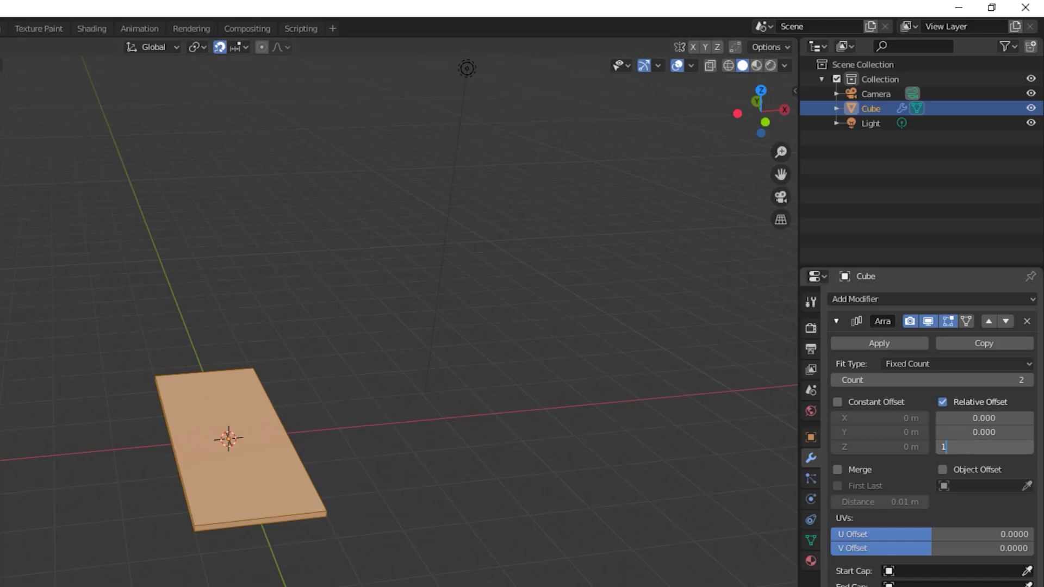
key(Return)
Step: Switch to the right orthographic view and set the Array modifier's relative Z offset to 10
middle_drag(298, 483, 230, 474)
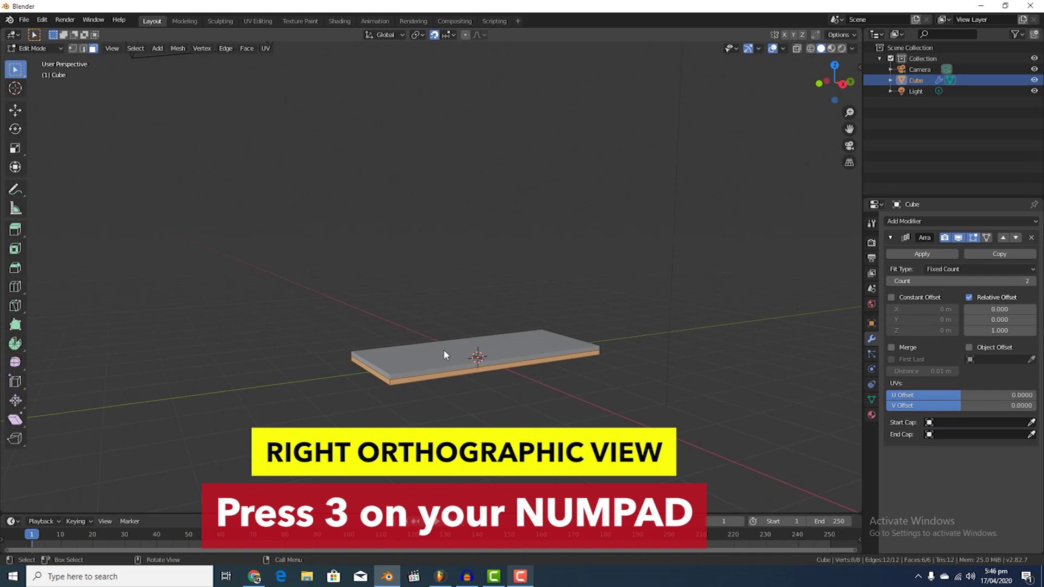
key(KP_3)
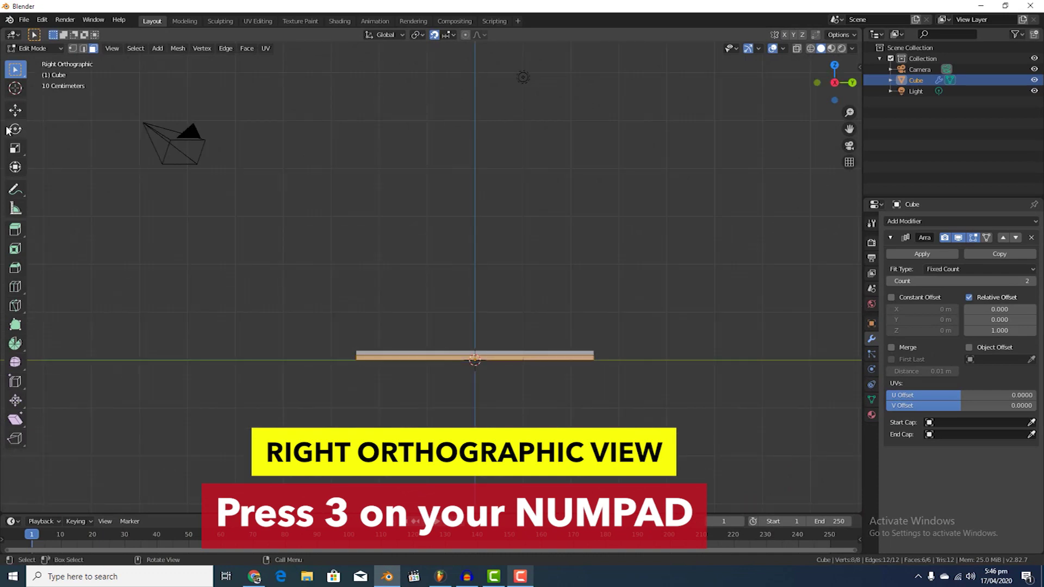
scroll(429, 353, up, 4)
scroll(574, 464, up, 1)
shift+middle_drag(669, 499, 631, 409)
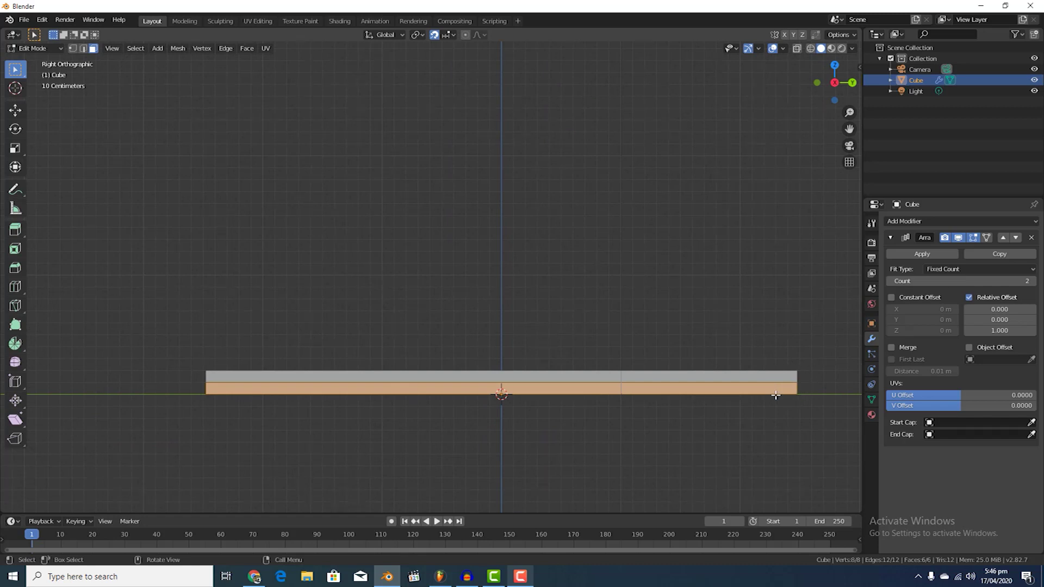
scroll(745, 312, down, 5)
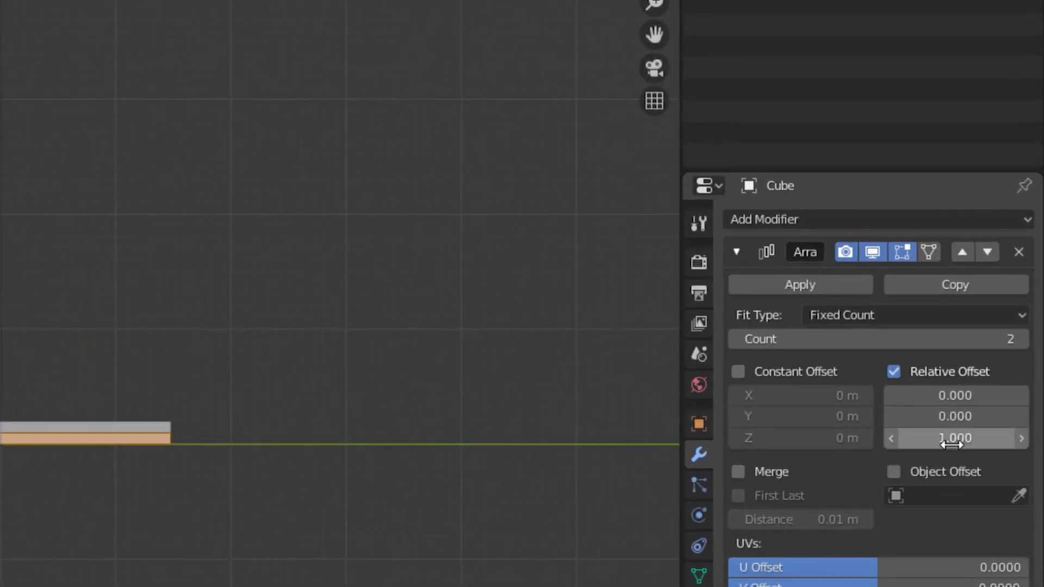
click(951, 439)
text(10)
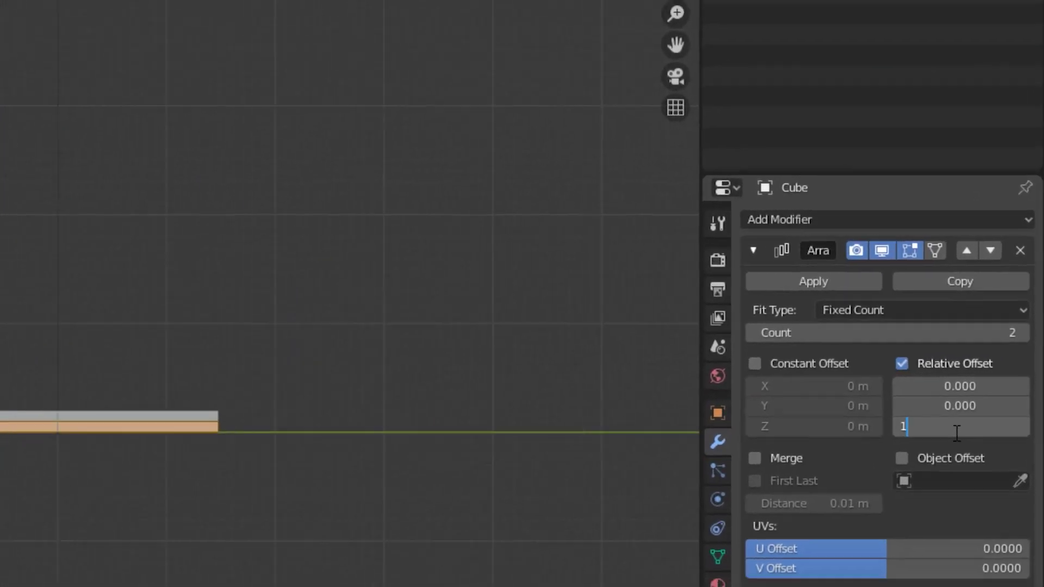
key(Return)
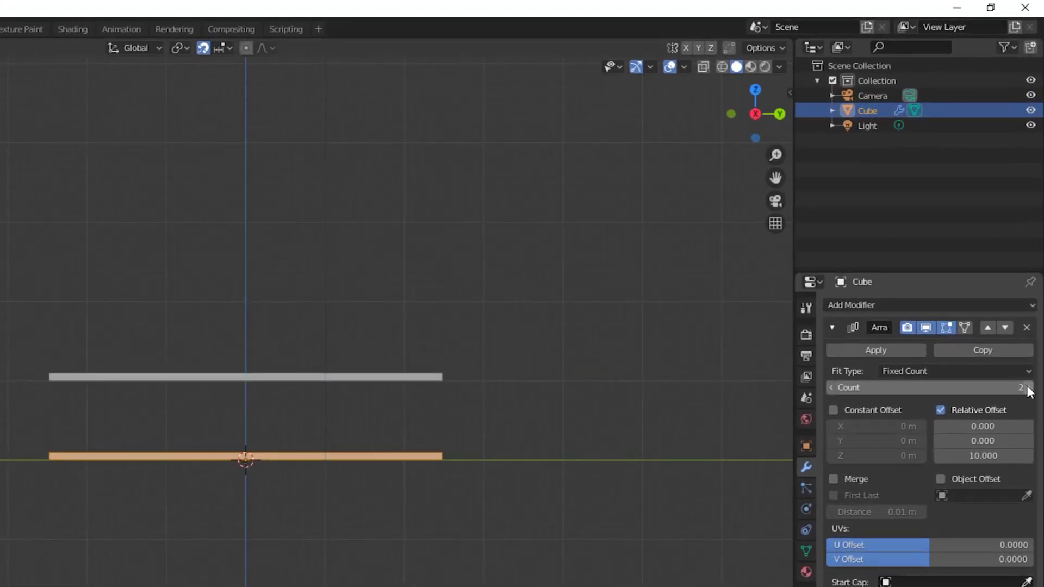
Step: Raise the Array modifier's count to 5
click(1028, 387)
click(1028, 388)
click(1028, 387)
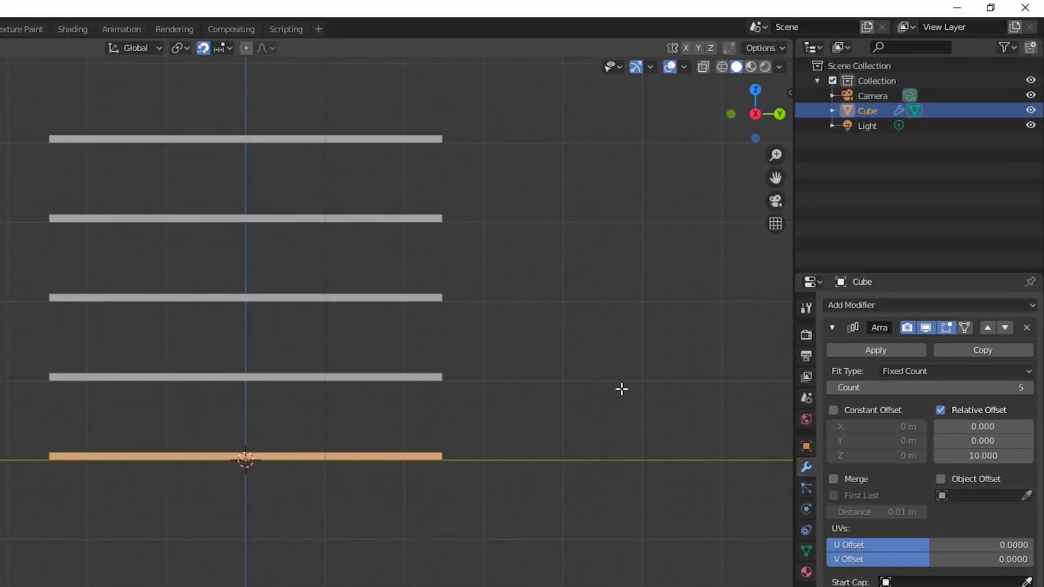
scroll(612, 389, down, 3)
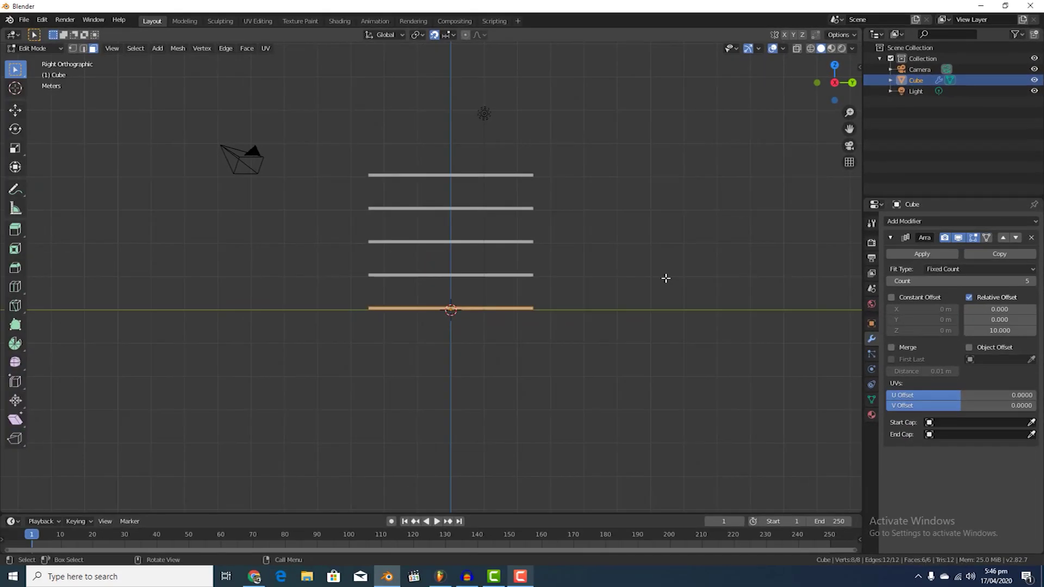
middle_drag(687, 303, 689, 341)
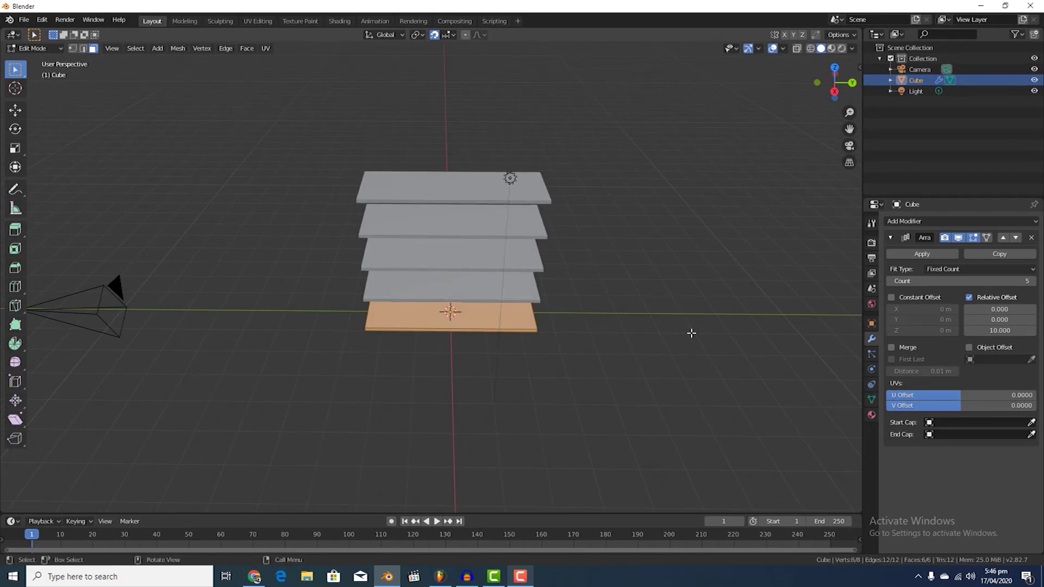
Step: Select the bottom slab's entire mesh and scale it by about 1.14 along the Y axis
middle_drag(378, 298, 429, 265)
middle_drag(674, 264, 591, 289)
scroll(582, 329, up, 3)
scroll(586, 413, down, 2)
middle_drag(538, 427, 571, 412)
click(625, 392)
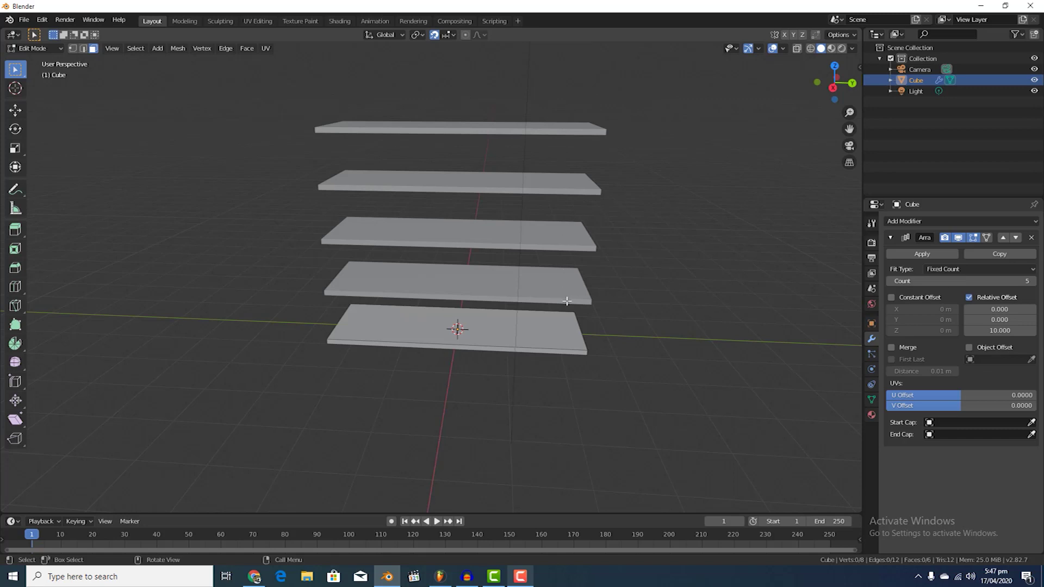
click(554, 335)
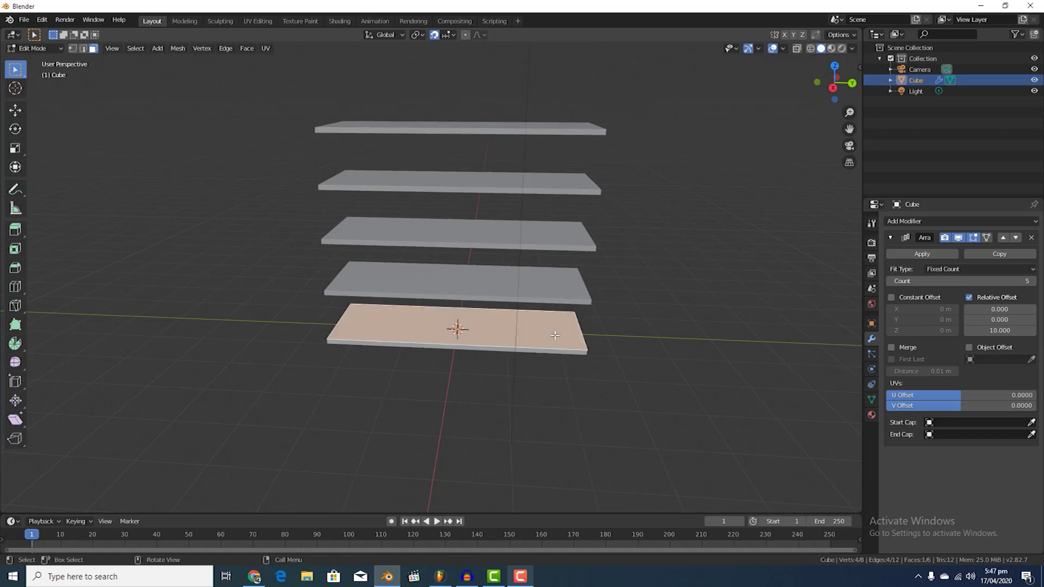
key(a)
mouse_move(619, 360)
middle_down()
mouse_move(562, 333)
mouse_move(626, 361)
middle_up()
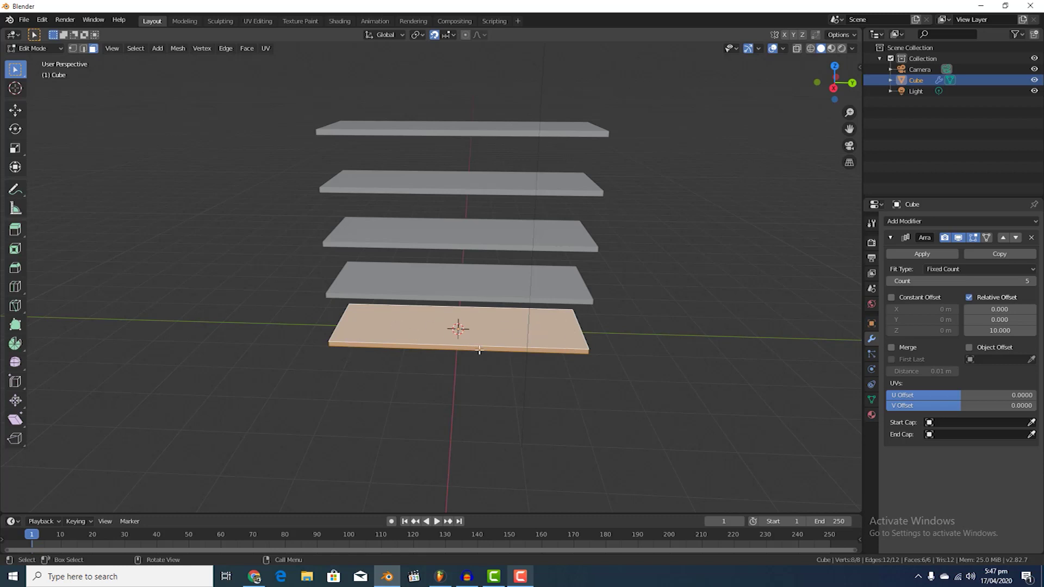
key(s)
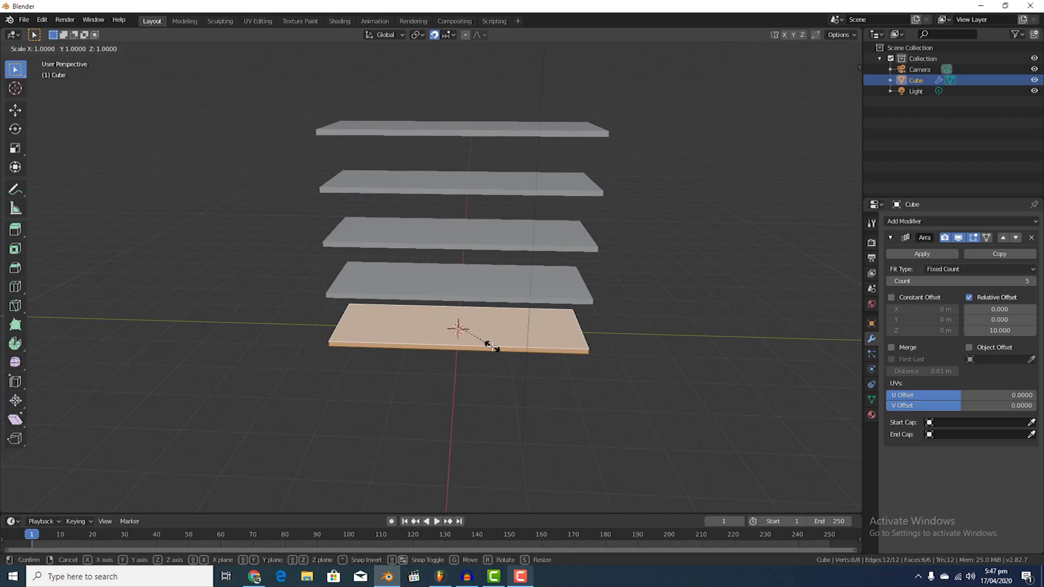
key(y)
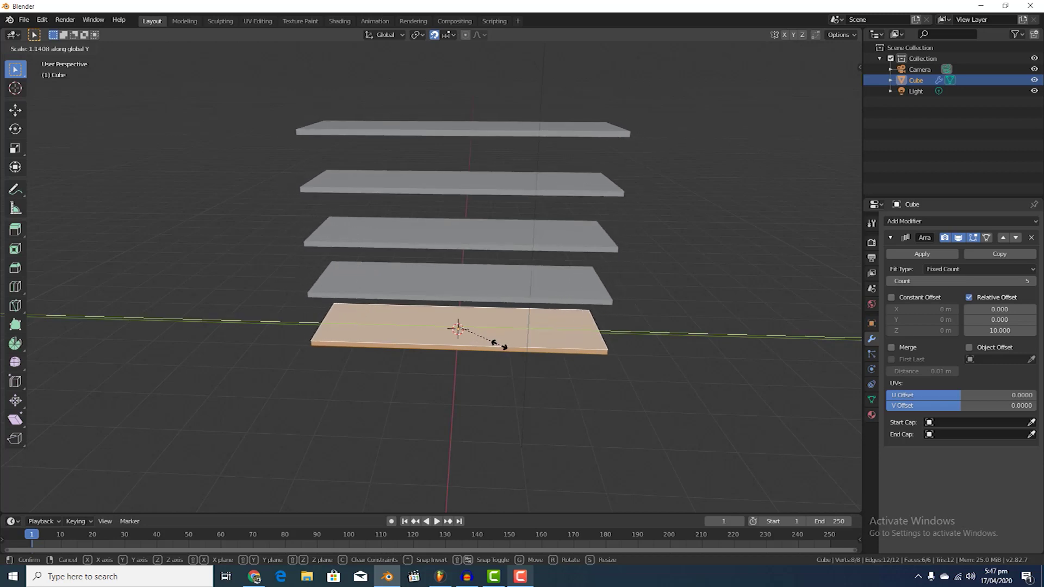
click(499, 344)
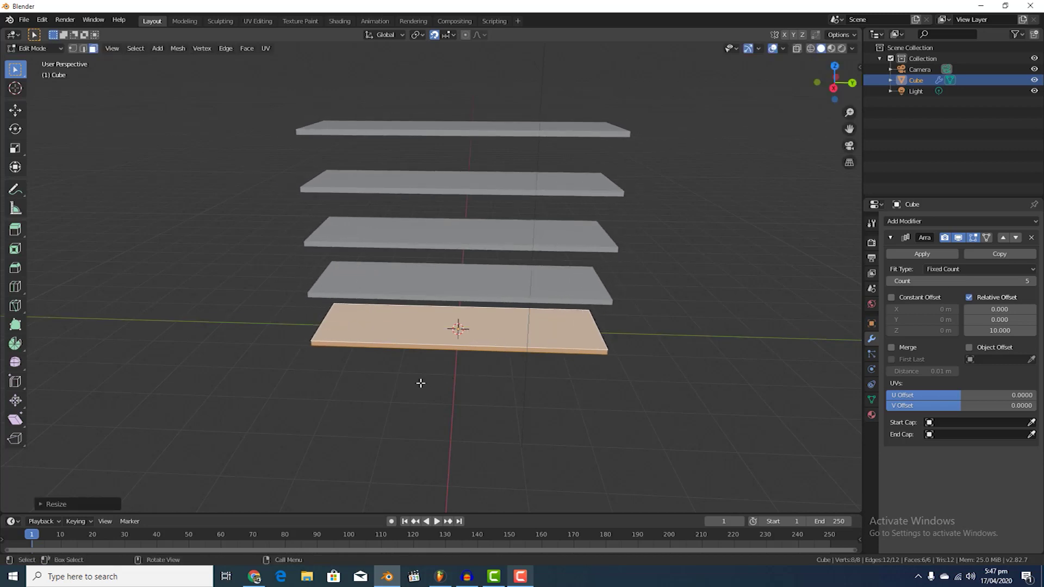
Step: Apply the Array modifier in Object Mode and return to Edit Mode
middle_drag(419, 382, 435, 366)
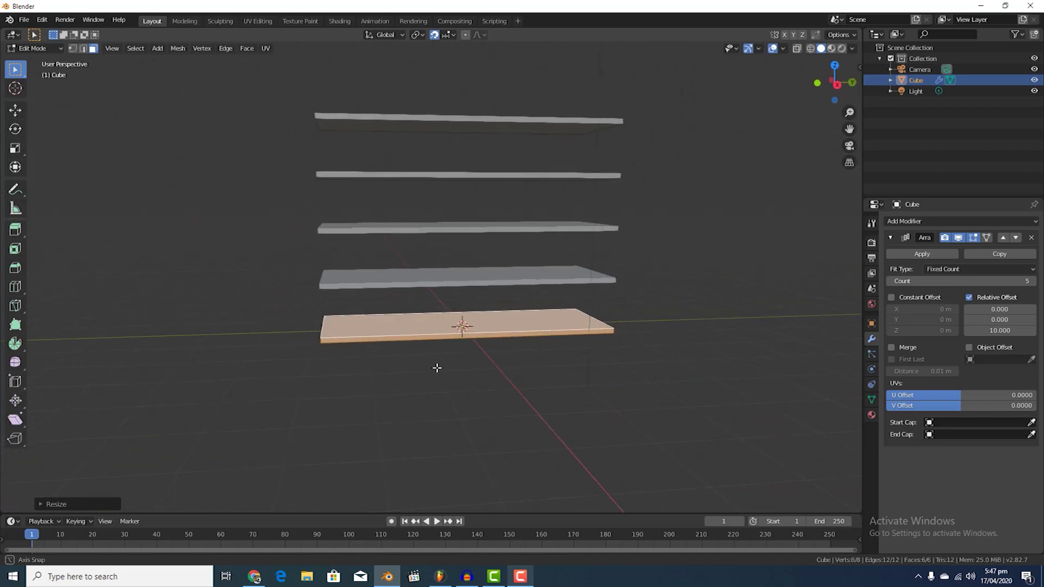
click(926, 255)
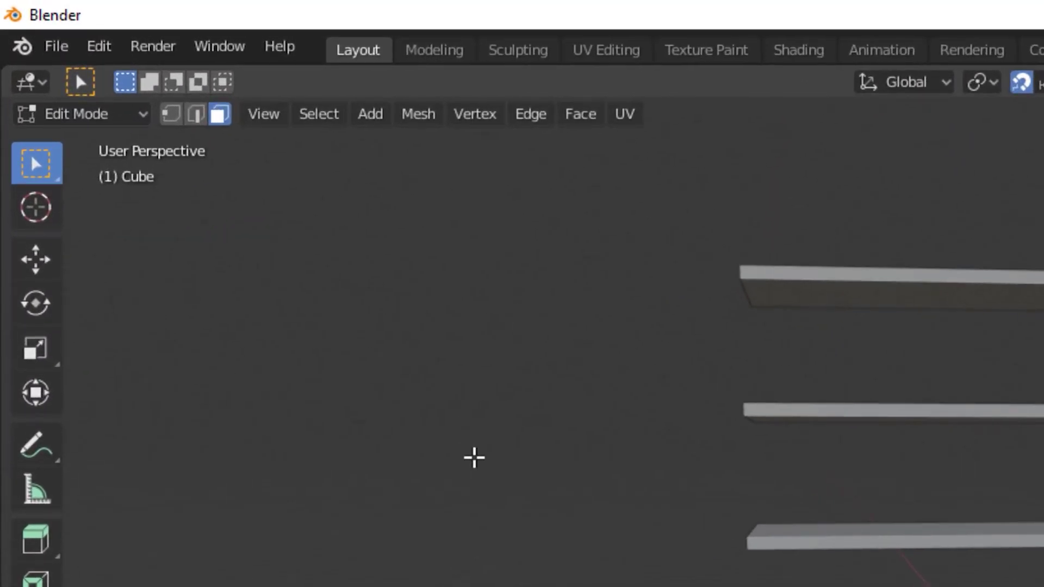
middle_drag(480, 466, 480, 488)
key(Tab)
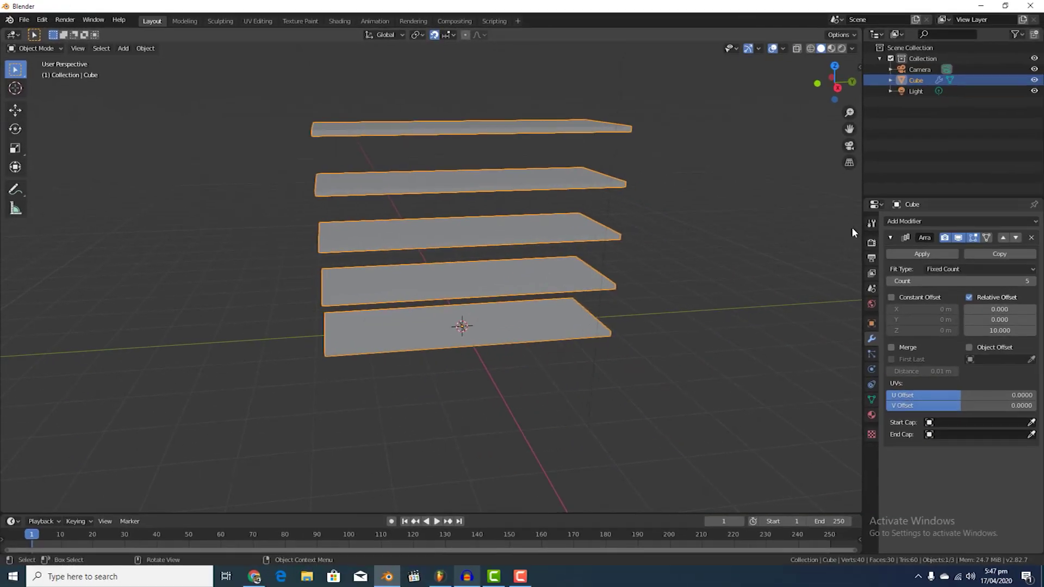
click(897, 256)
middle_drag(436, 346, 391, 394)
key(Tab)
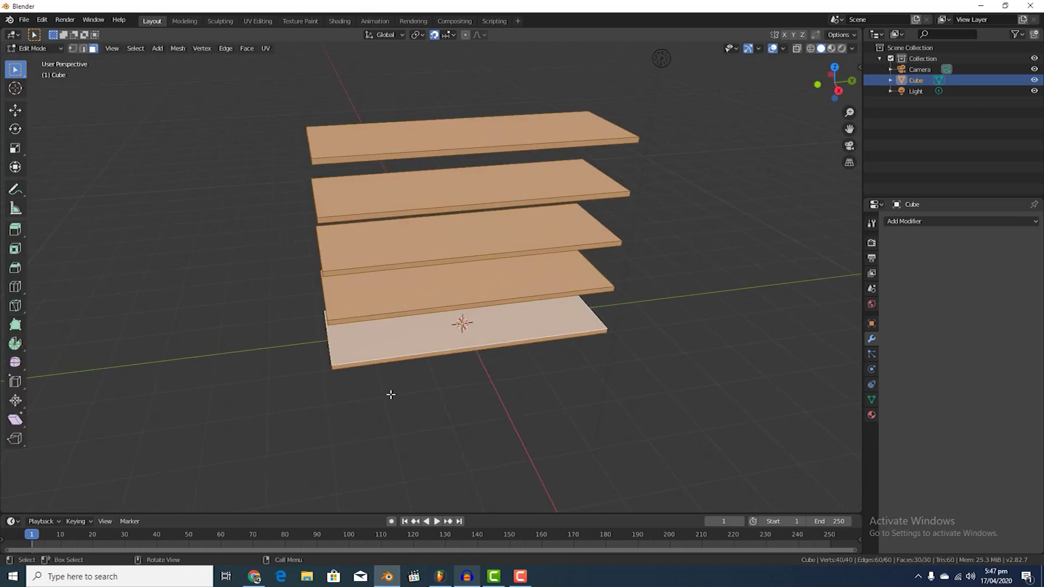
Step: Select the top faces of the four upper slabs one at a time, from the second-lowest slab upward
click(391, 394)
click(423, 277)
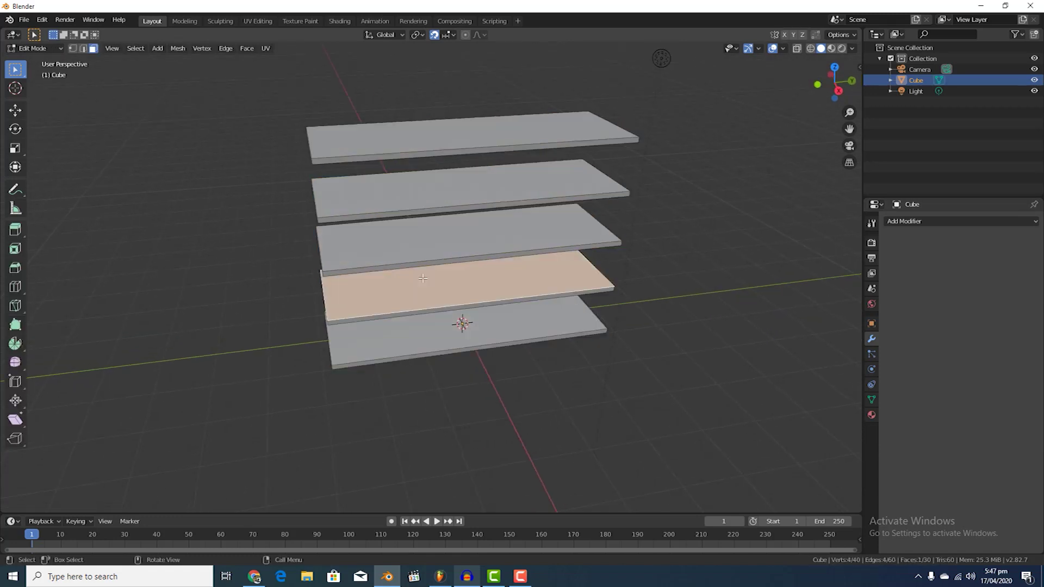
click(426, 235)
click(427, 174)
click(431, 132)
middle_drag(387, 379, 373, 378)
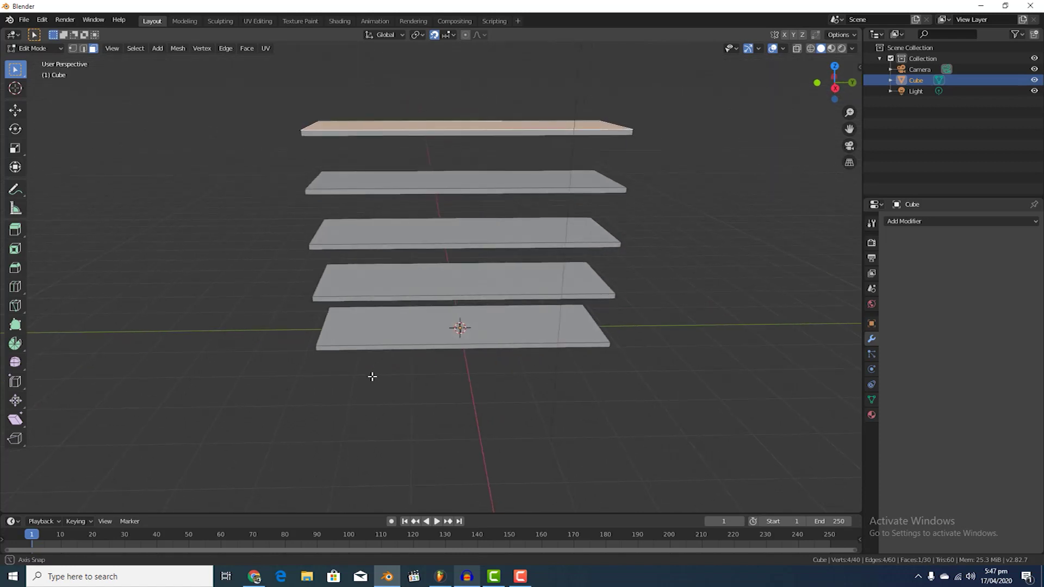
Step: Select all slabs, hide and unhide the Cube object, and clear the selection of all geometry
key(a)
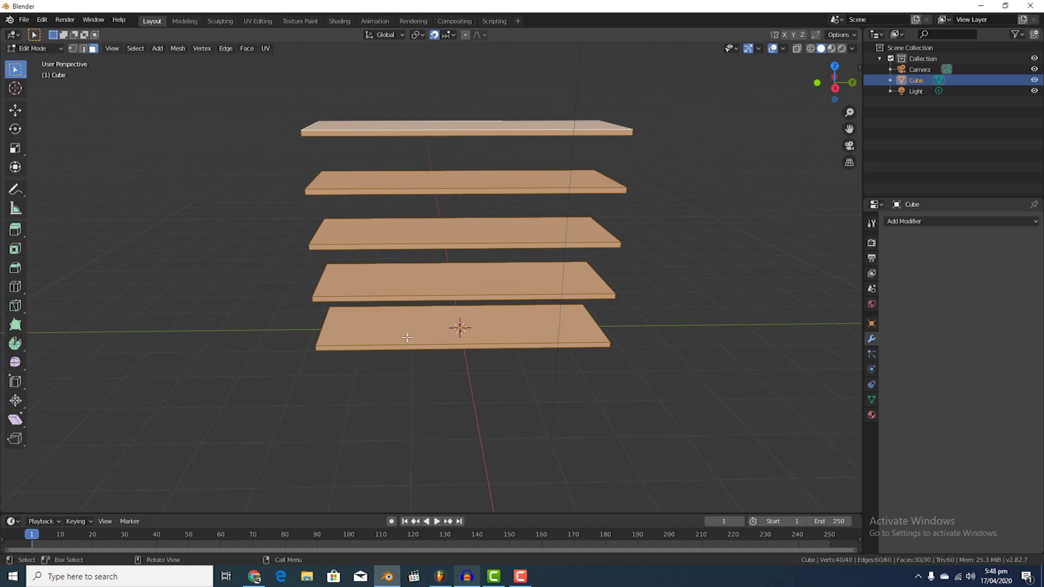
click(1035, 80)
click(1035, 80)
click(414, 399)
middle_drag(279, 283, 295, 277)
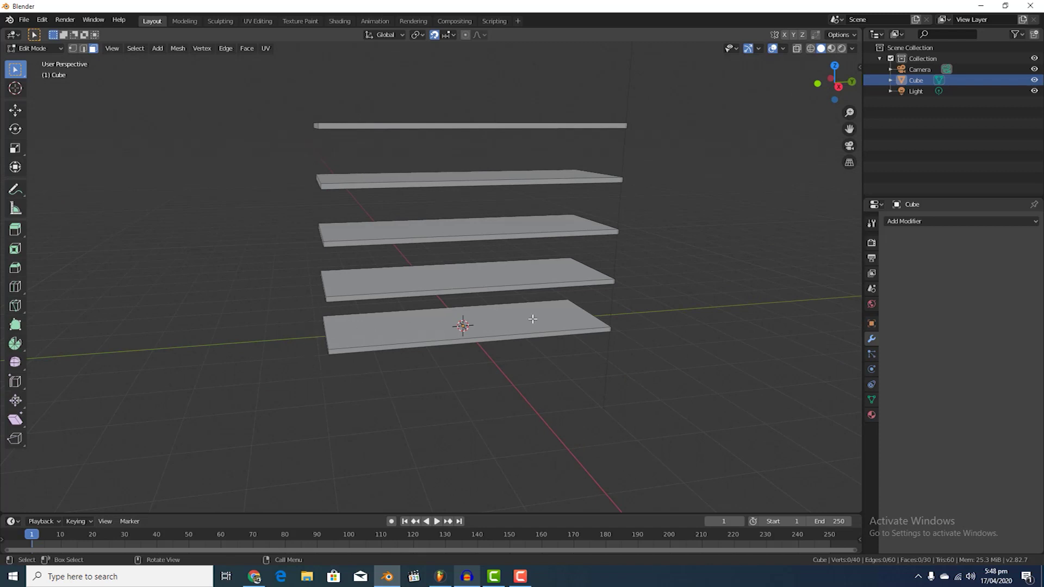
key(a)
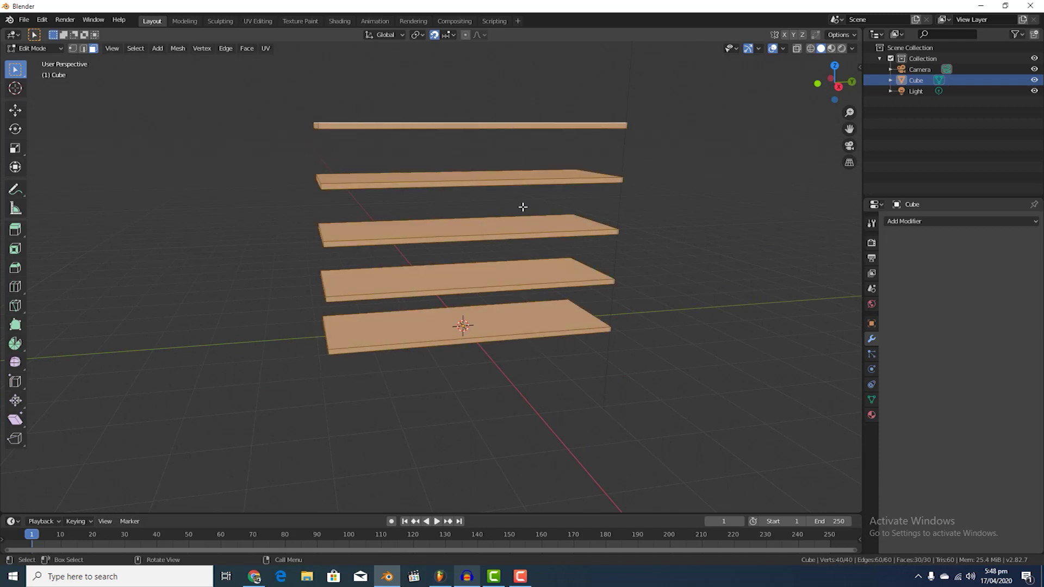
key(alt+a)
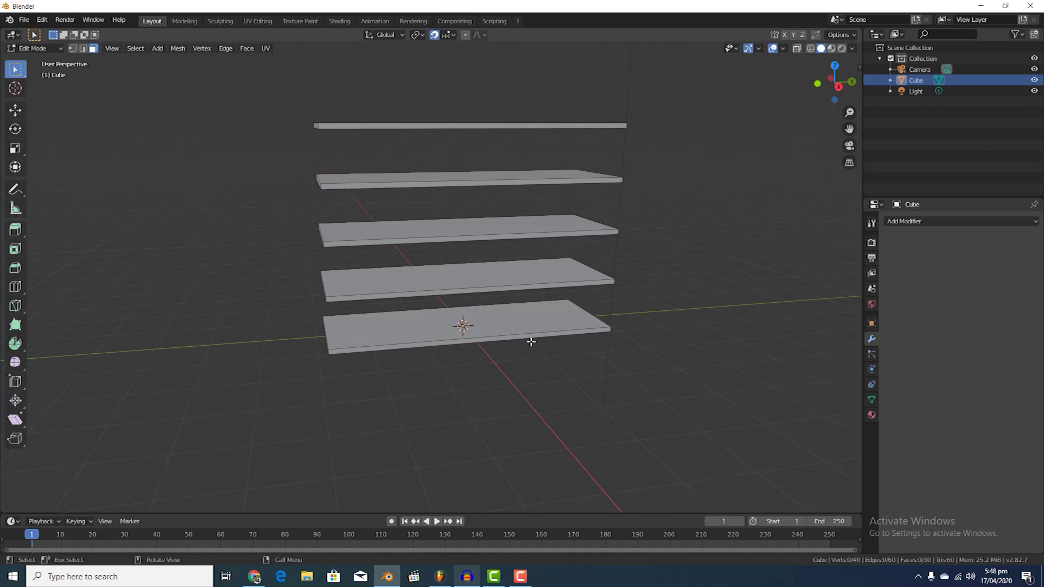
Step: Use linked selection to pick the bottom slab, the slab above it, and the bottom slab again, deselecting between picks
scroll(532, 343, up, 2)
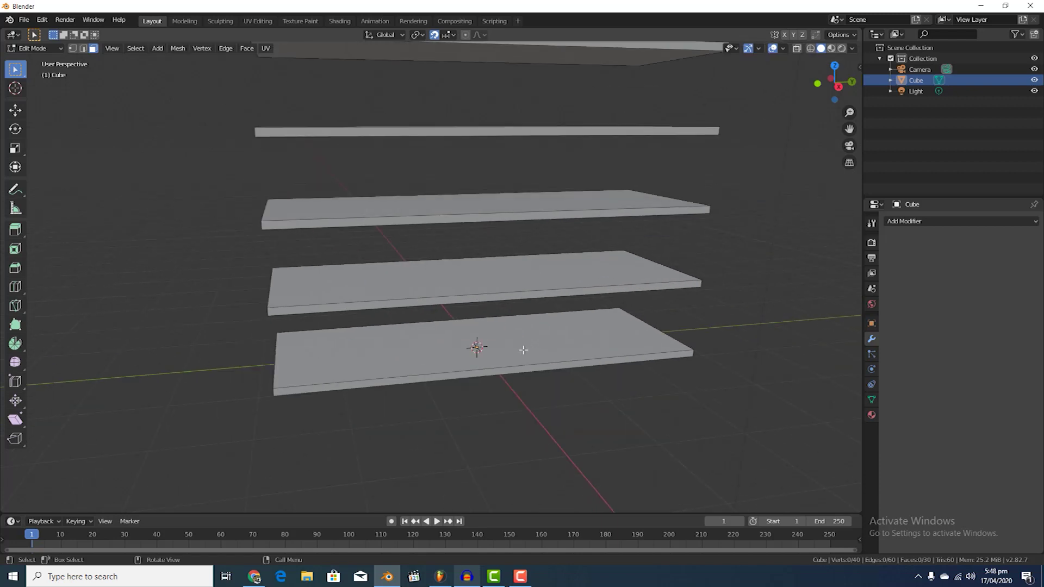
key(l)
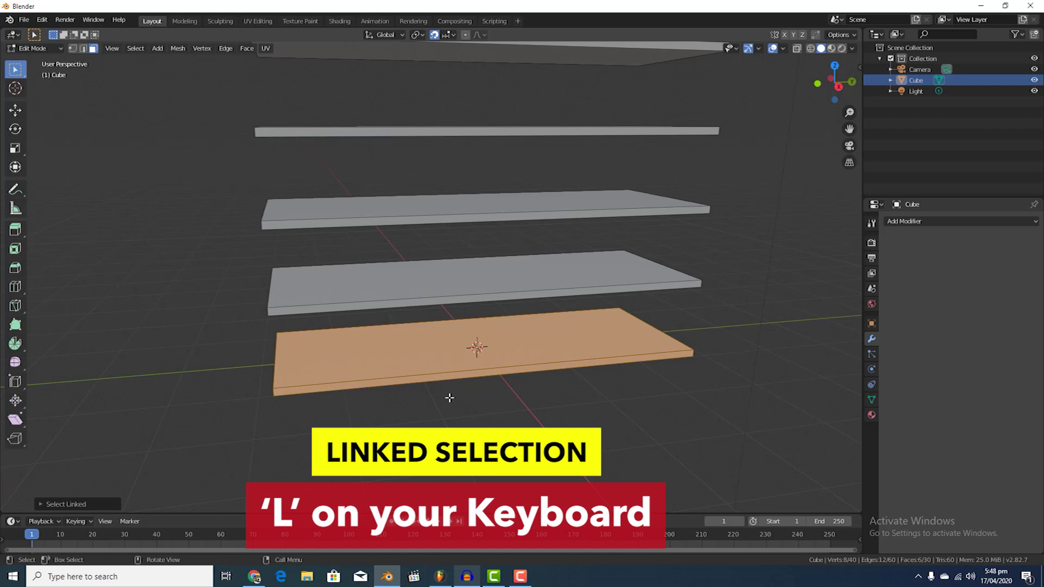
click(429, 412)
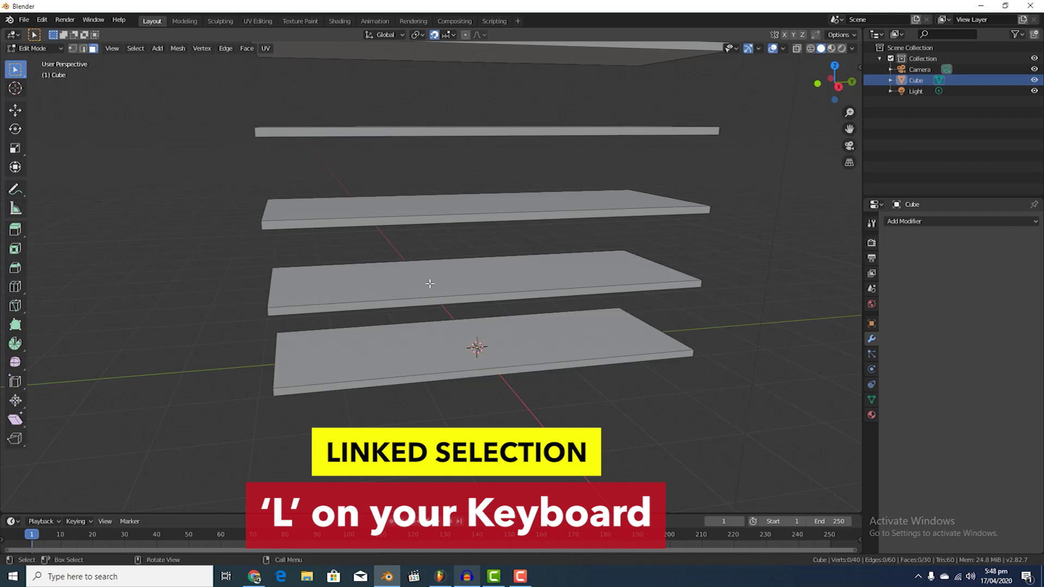
key(l)
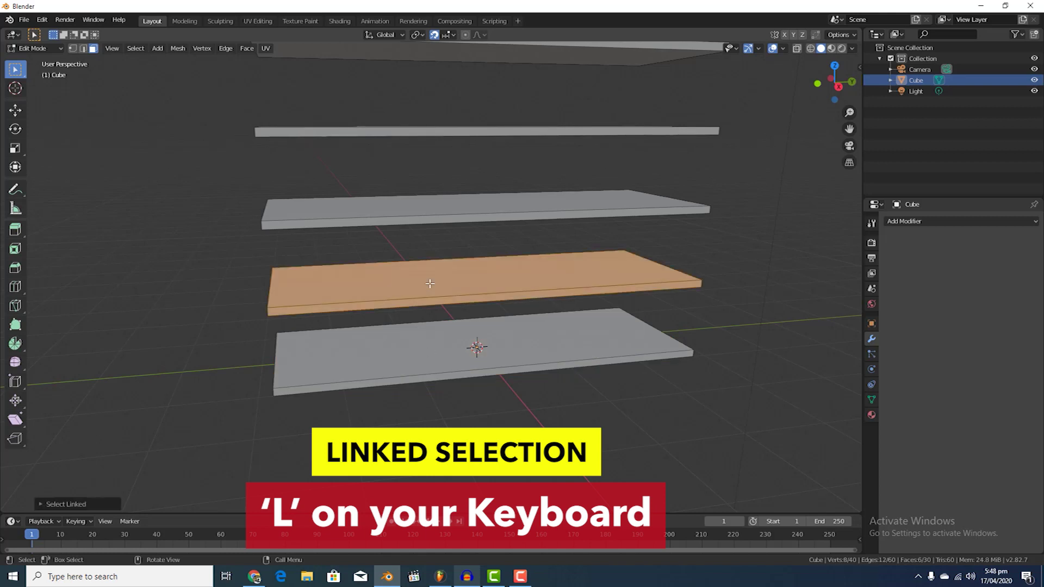
click(400, 416)
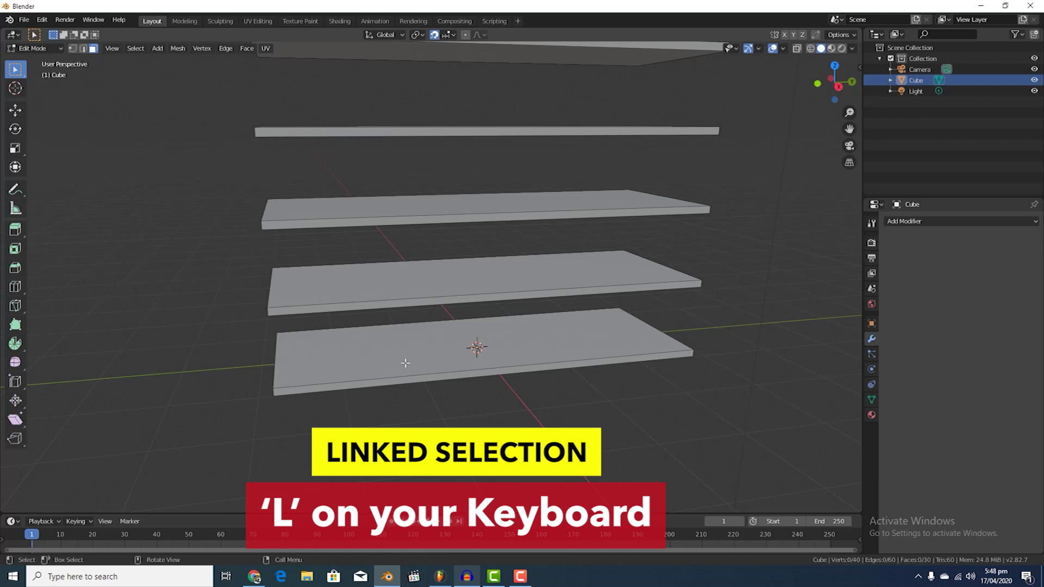
key(l)
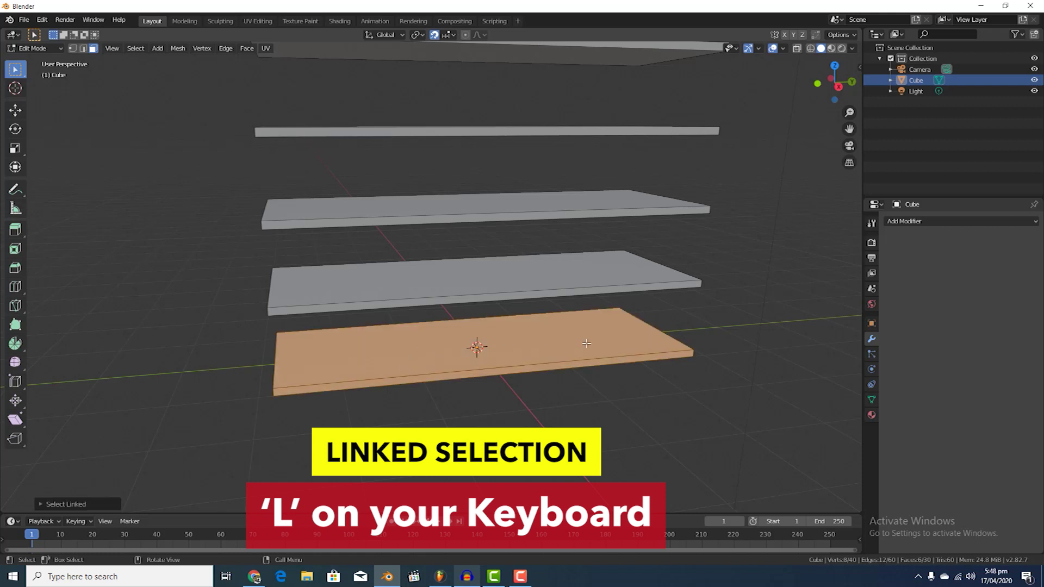
Step: Duplicate the selected bottom slab in place and move the copy -6 m along the global Y axis
scroll(540, 407, down, 3)
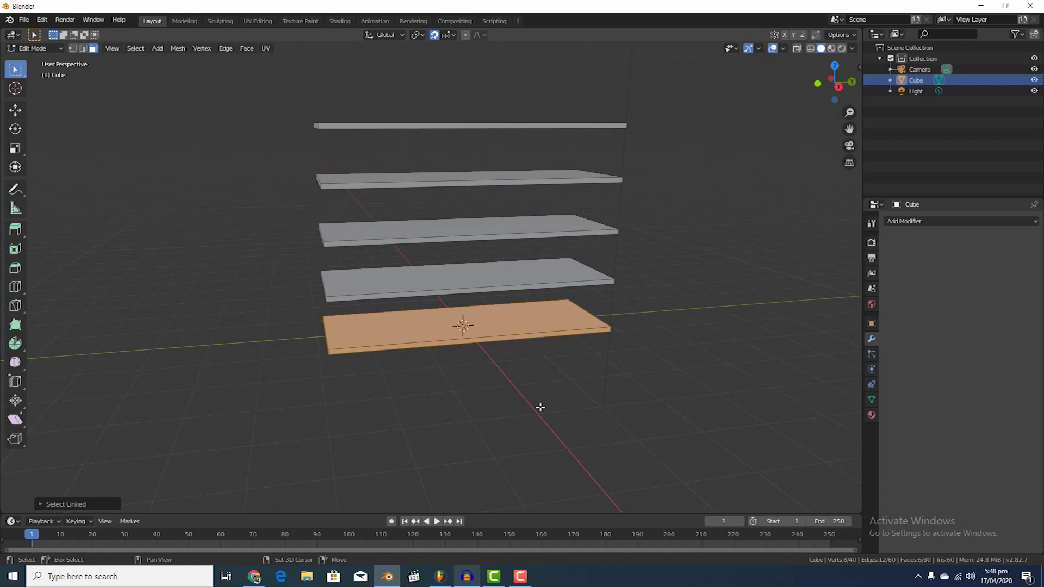
key(shift+d)
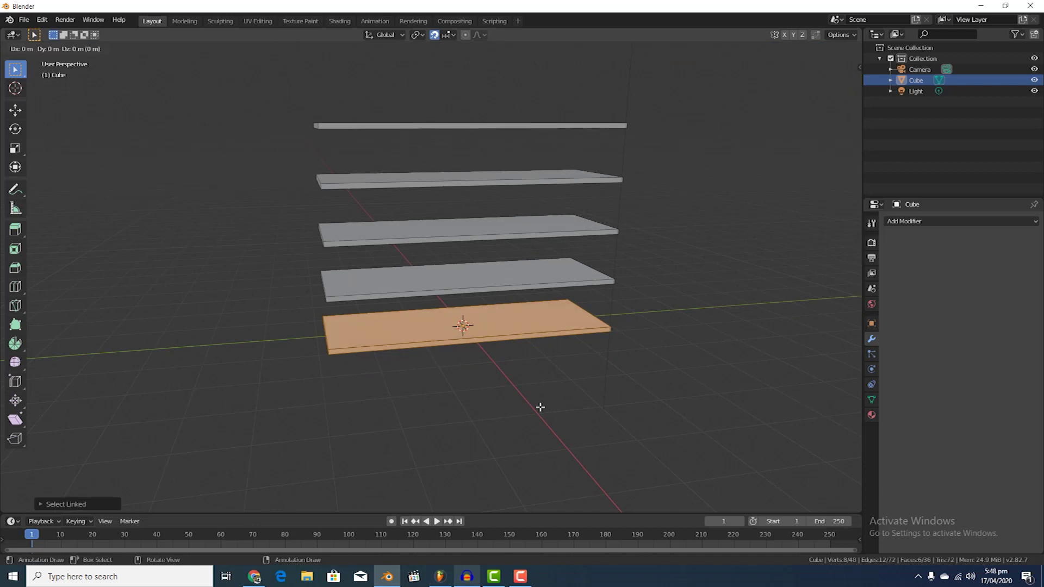
click(540, 407)
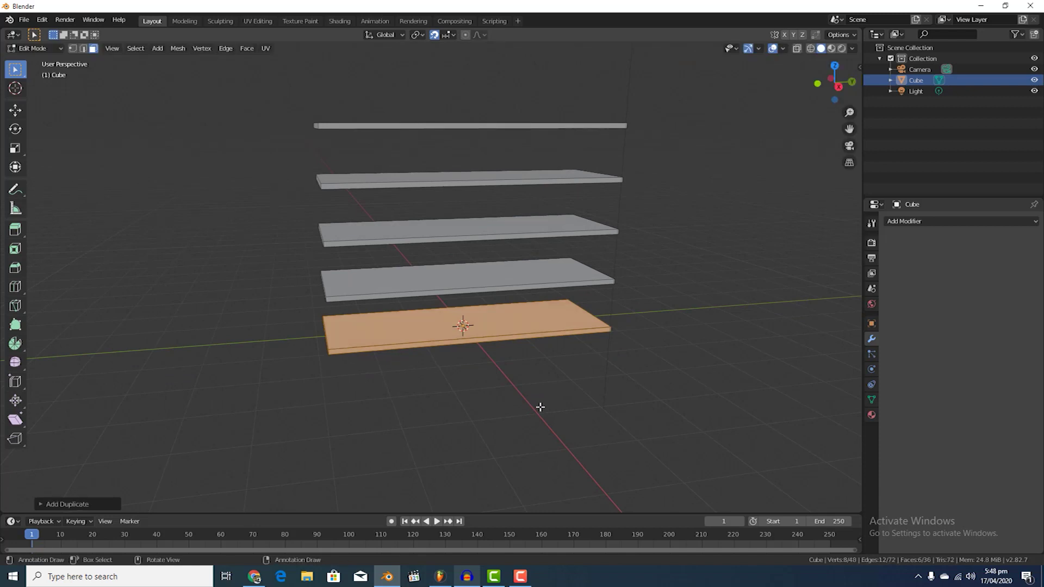
key(g)
key(y)
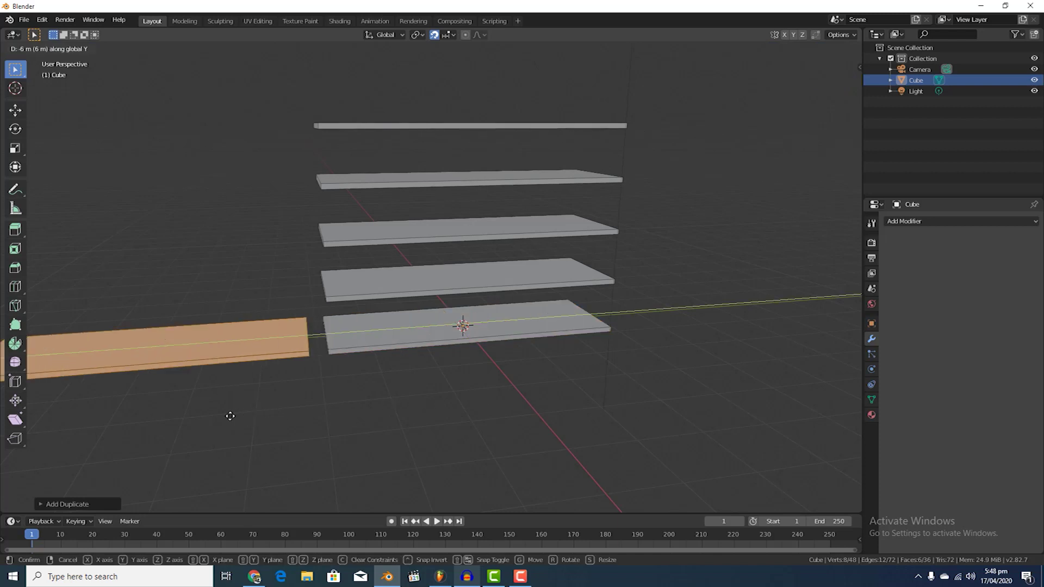
click(230, 416)
Step: Rotate the duplicated slab 90 degrees about the global X axis so it stands upright
scroll(234, 408, down, 4)
scroll(247, 394, up, 2)
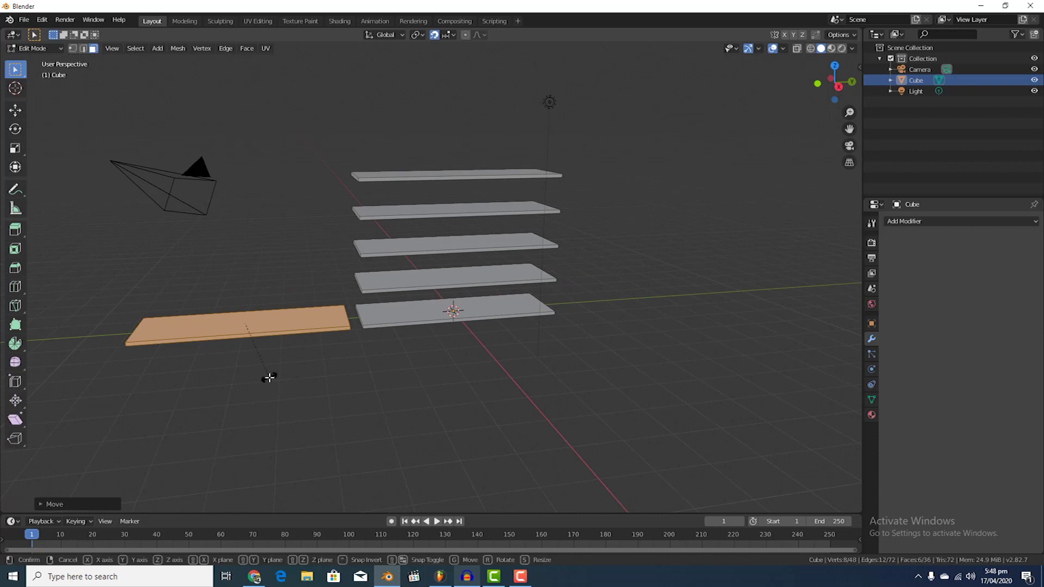
key(r)
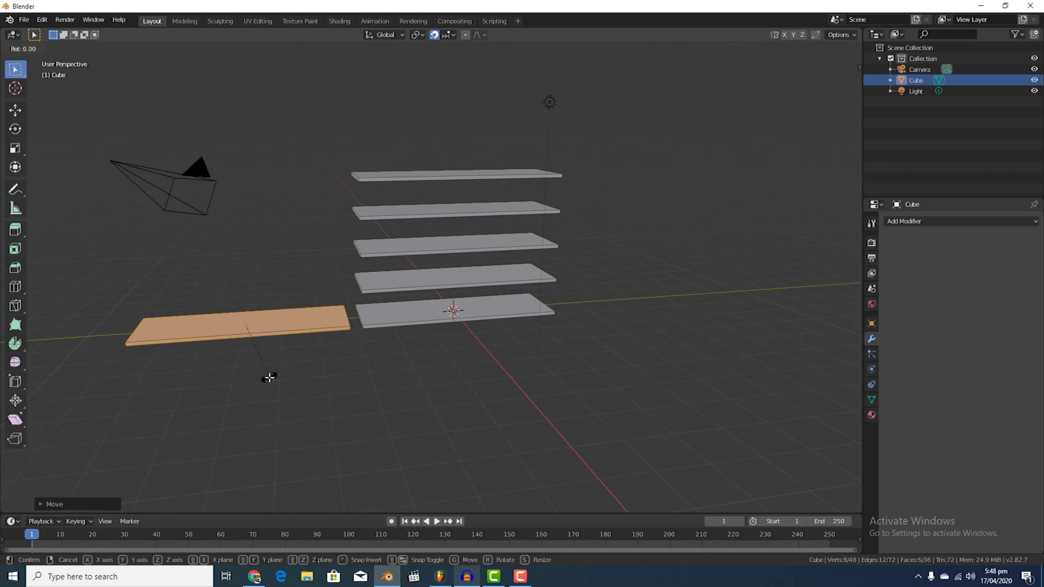
key(x)
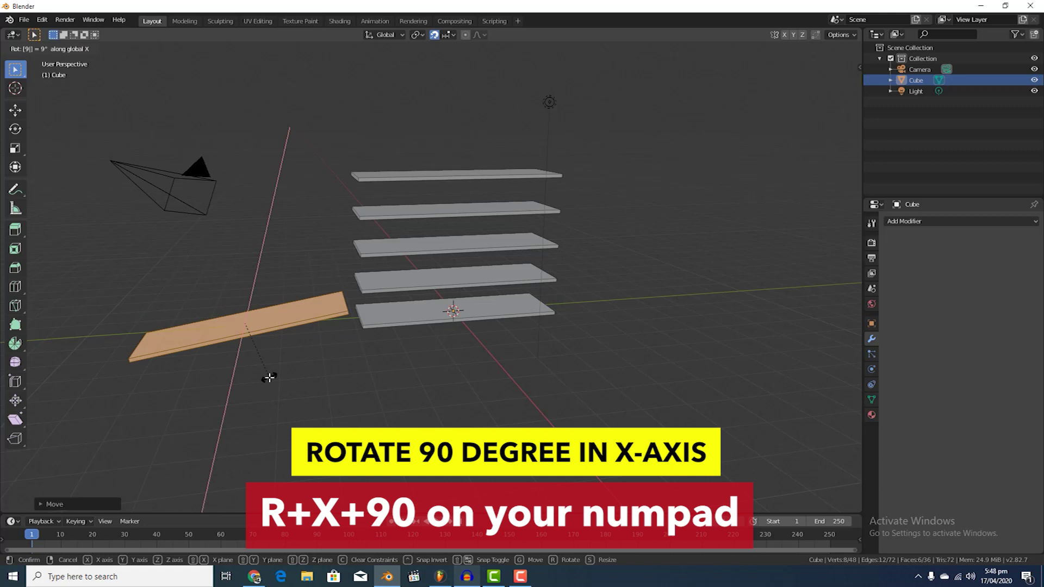
text(90)
key(Return)
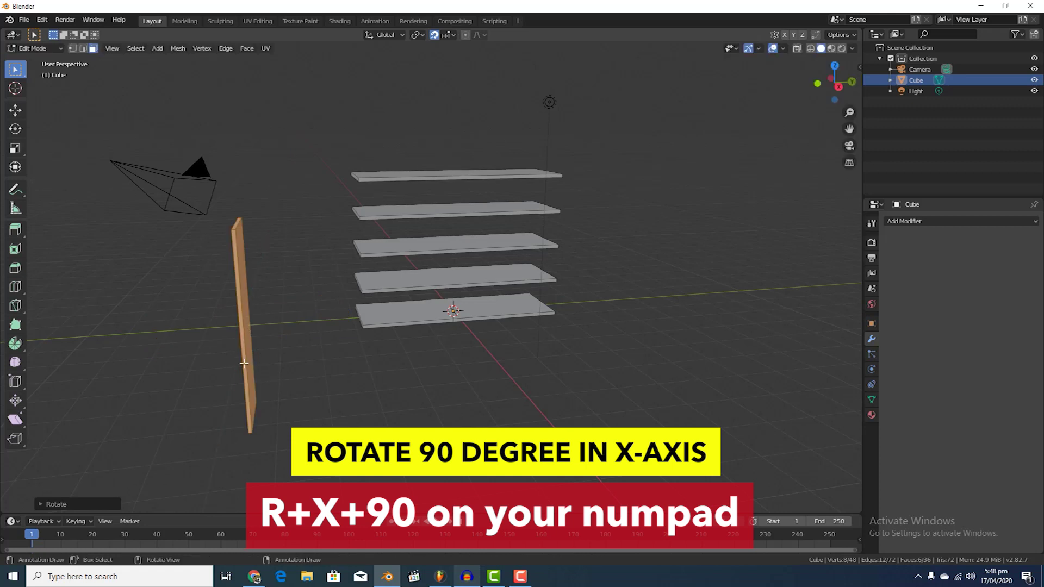
scroll(244, 364, up, 1)
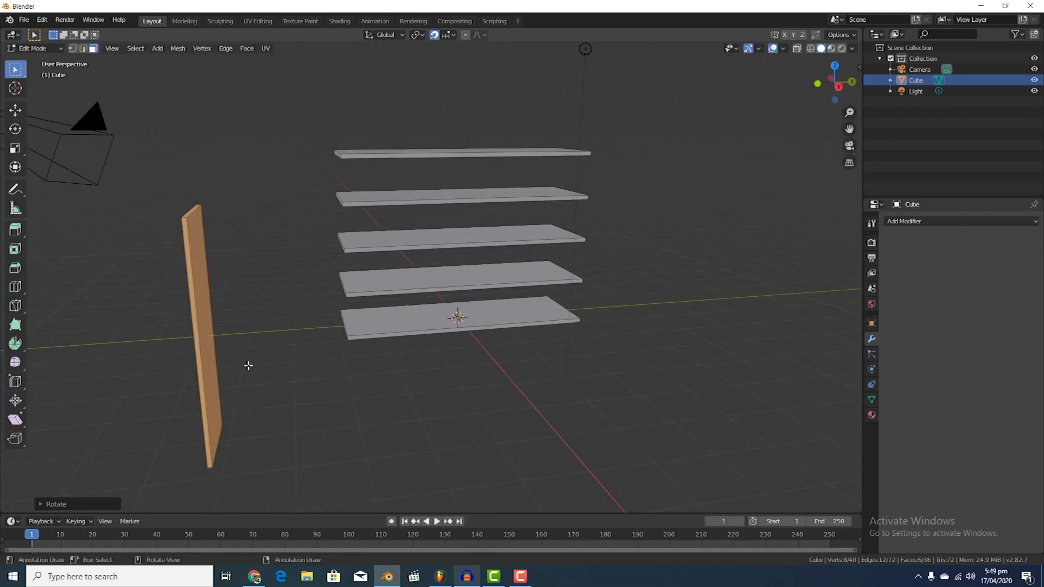
Step: Switch to the right orthographic view and set the snapping target to Vertex
key(KP_3)
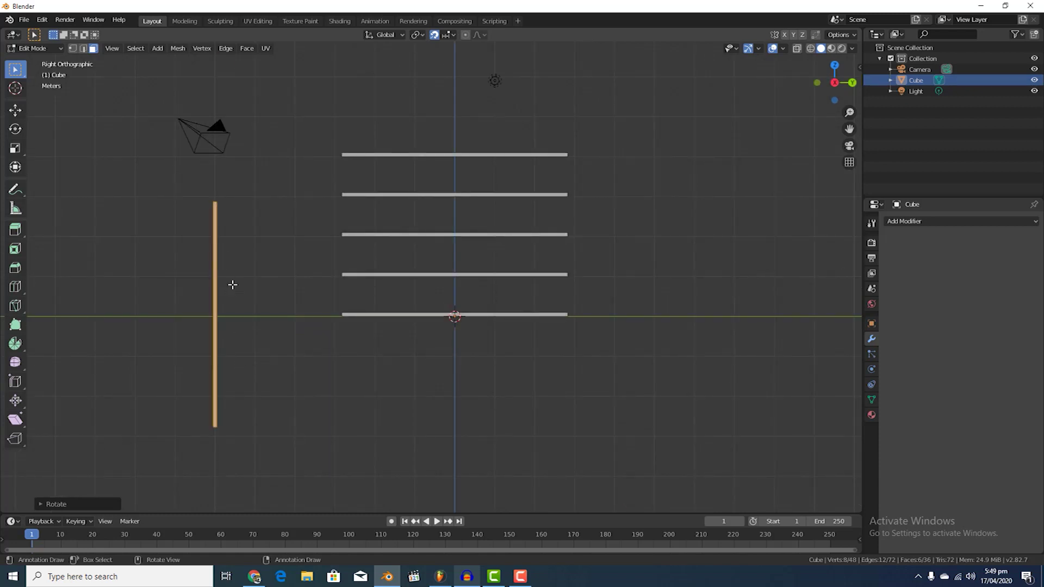
scroll(231, 285, up, 1)
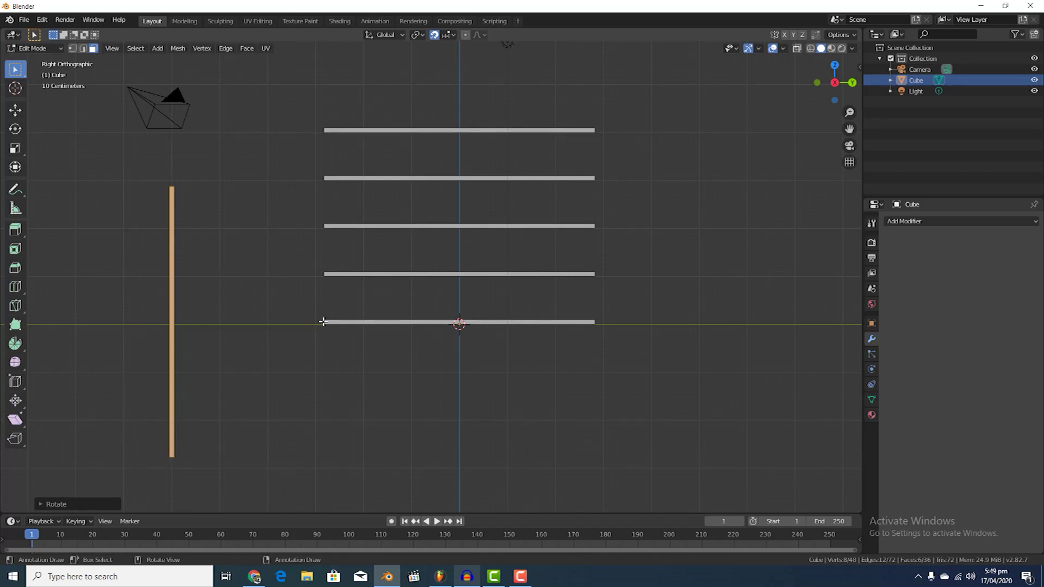
scroll(323, 322, up, 1)
scroll(287, 363, down, 1)
key(g)
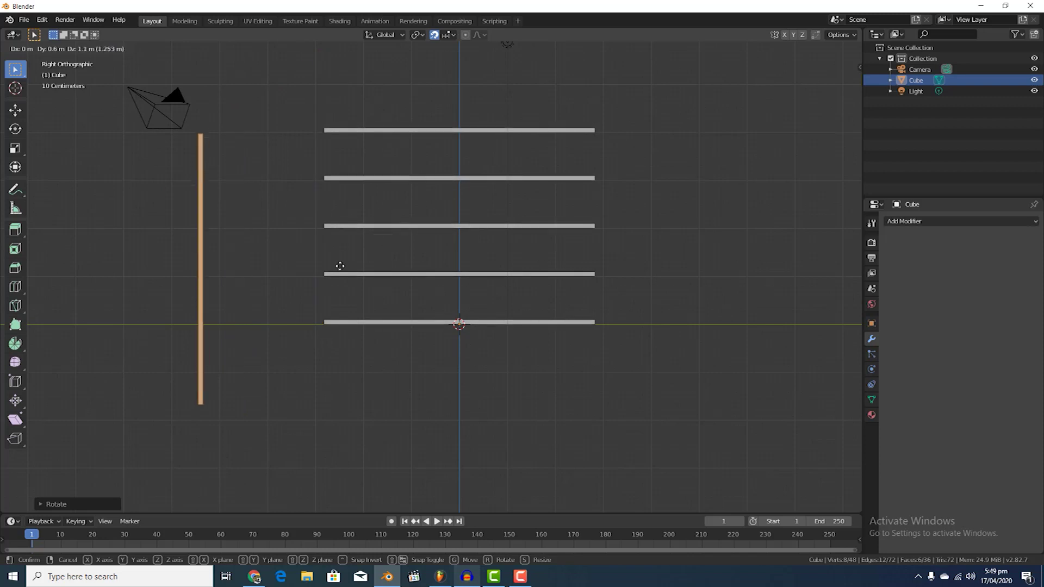
right_click(337, 273)
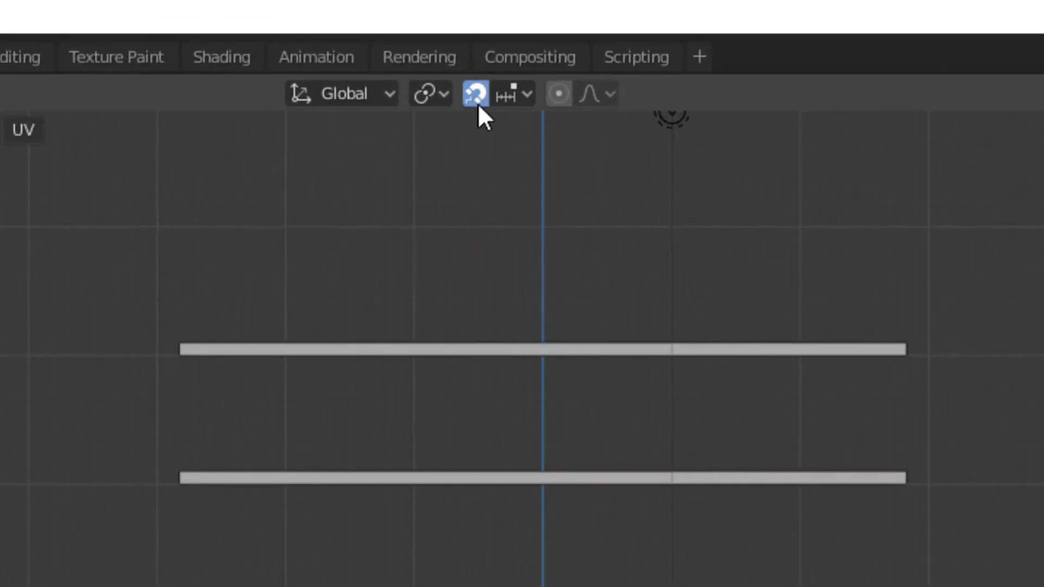
click(530, 98)
click(468, 217)
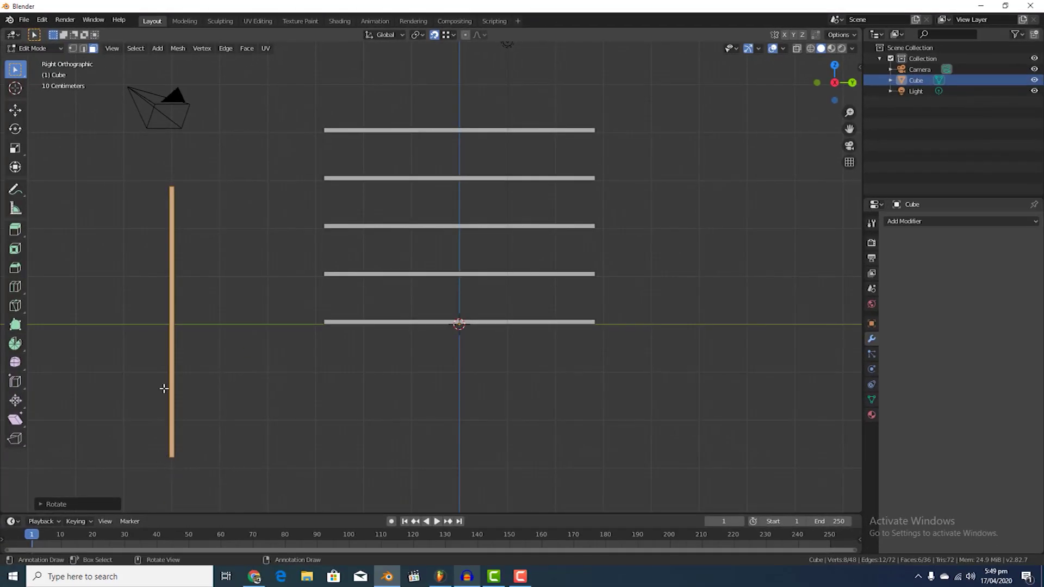
Step: Move the upright slab against the negative-Y ends of the horizontal slabs, snapping its lower corner to the bottom slab's lower corner
scroll(329, 326, up, 1)
scroll(304, 349, down, 1)
key(g)
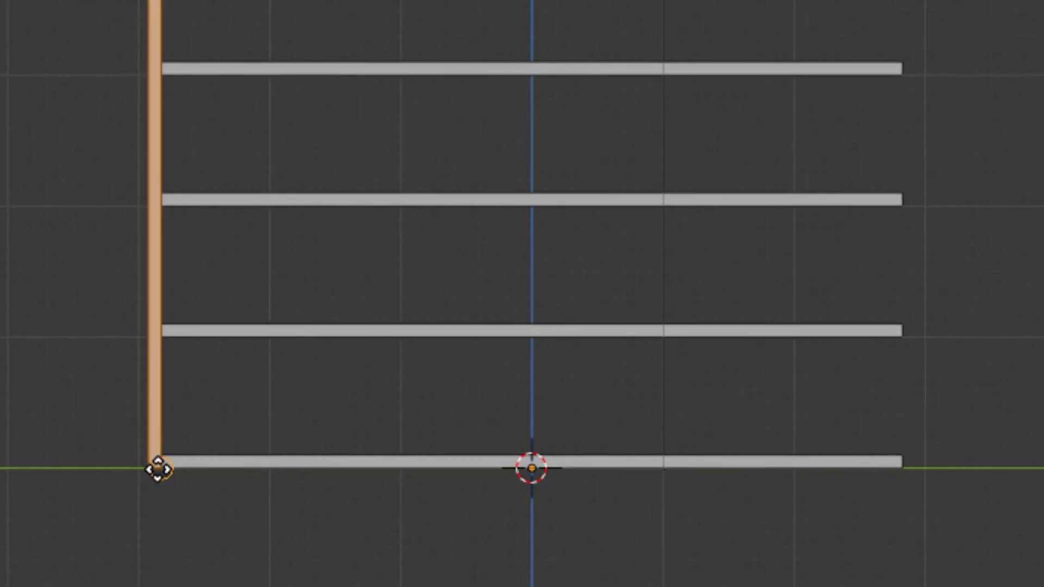
click(181, 449)
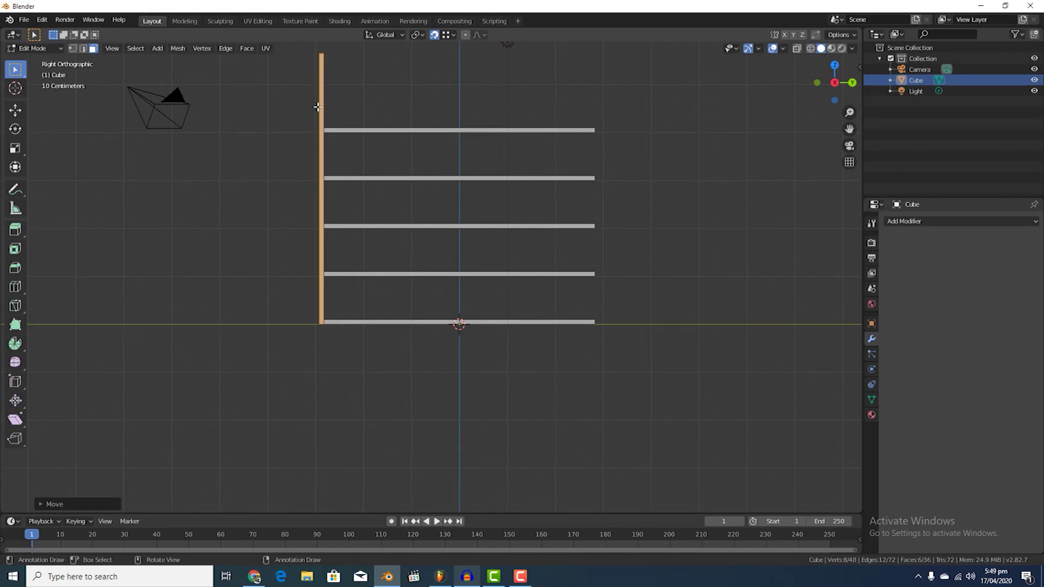
Step: Select only the upright slab's top face and lower it along Z to a little above the top horizontal slab
scroll(317, 107, up, 2)
middle_drag(335, 152, 339, 182)
shift+middle_drag(261, 144, 318, 194)
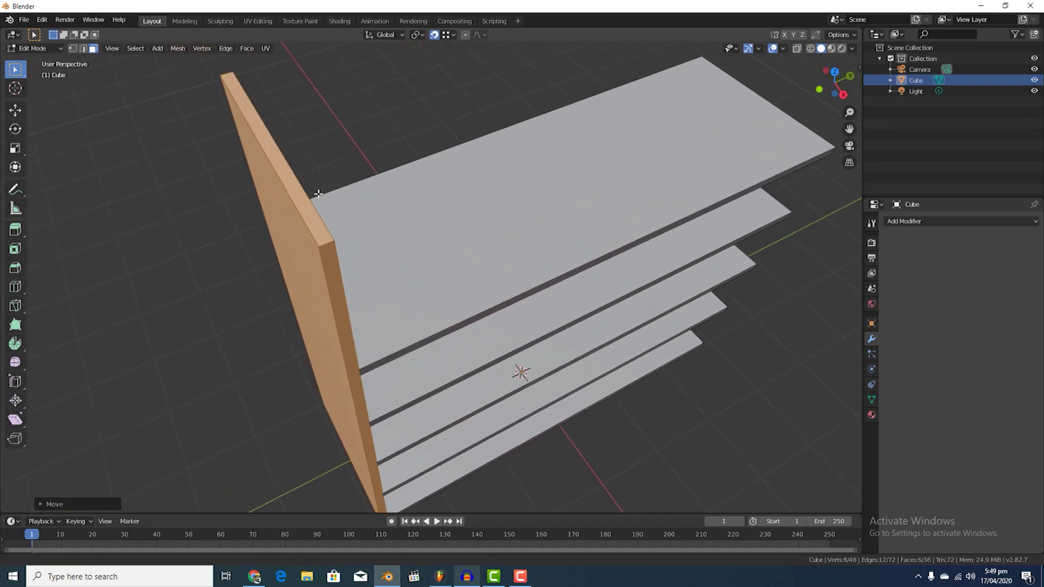
click(266, 141)
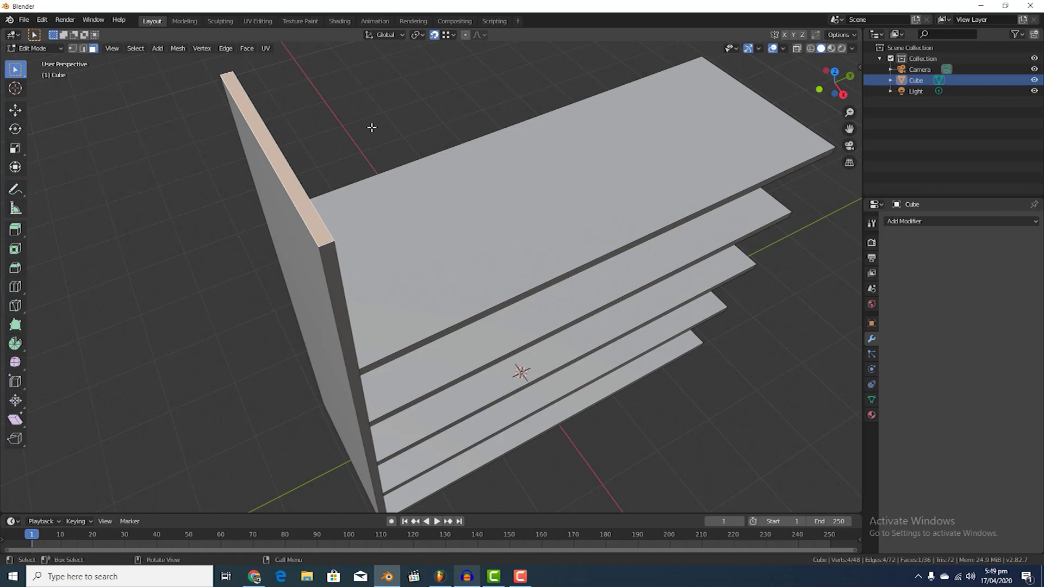
key(KP_3)
shift+middle_drag(373, 135, 452, 279)
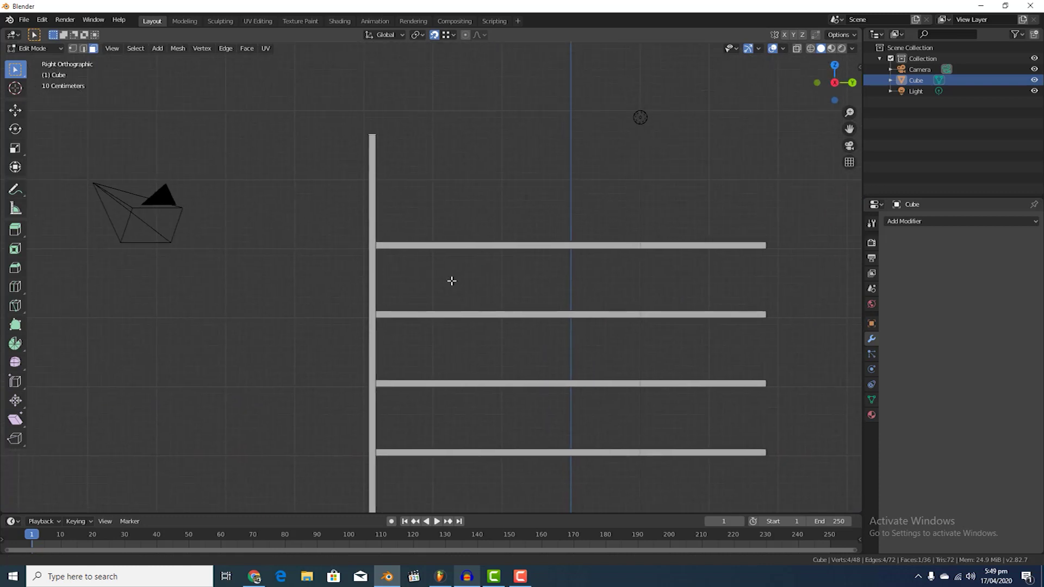
key(g)
key(z)
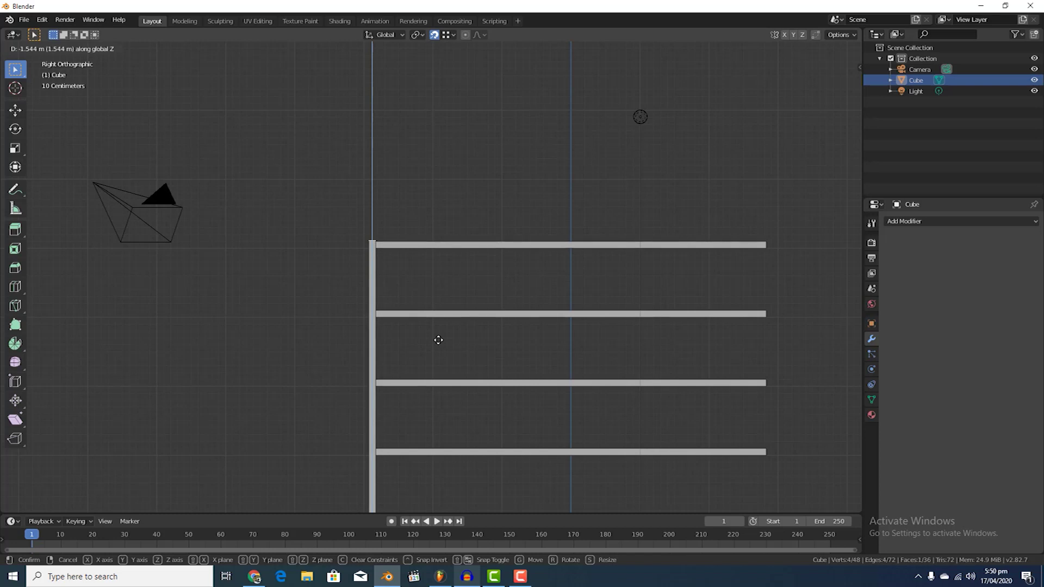
click(438, 311)
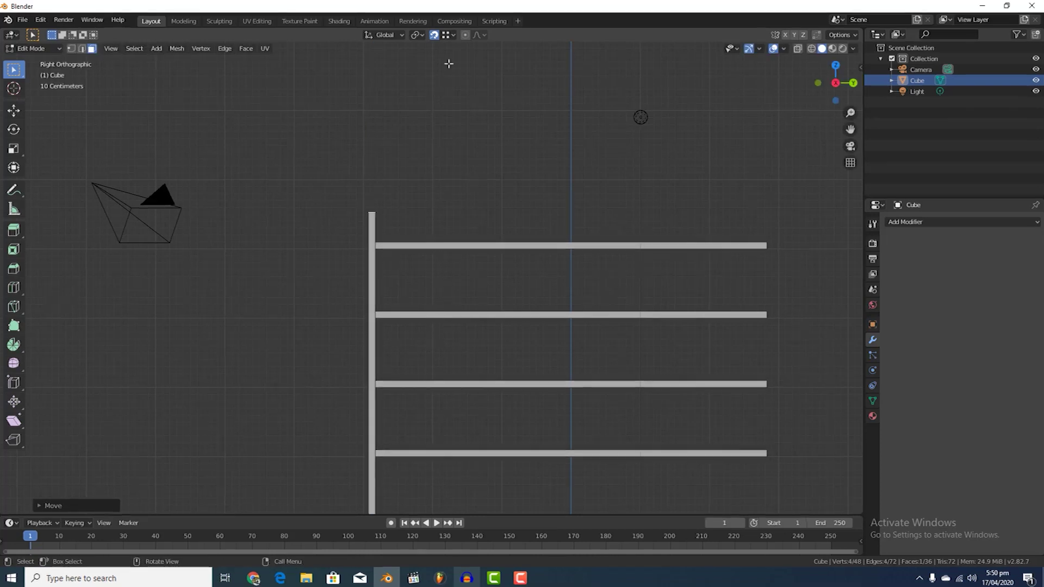
Step: Set snapping to Increment and lower the upright slab's top face along Z closer to the top horizontal slab
click(360, 83)
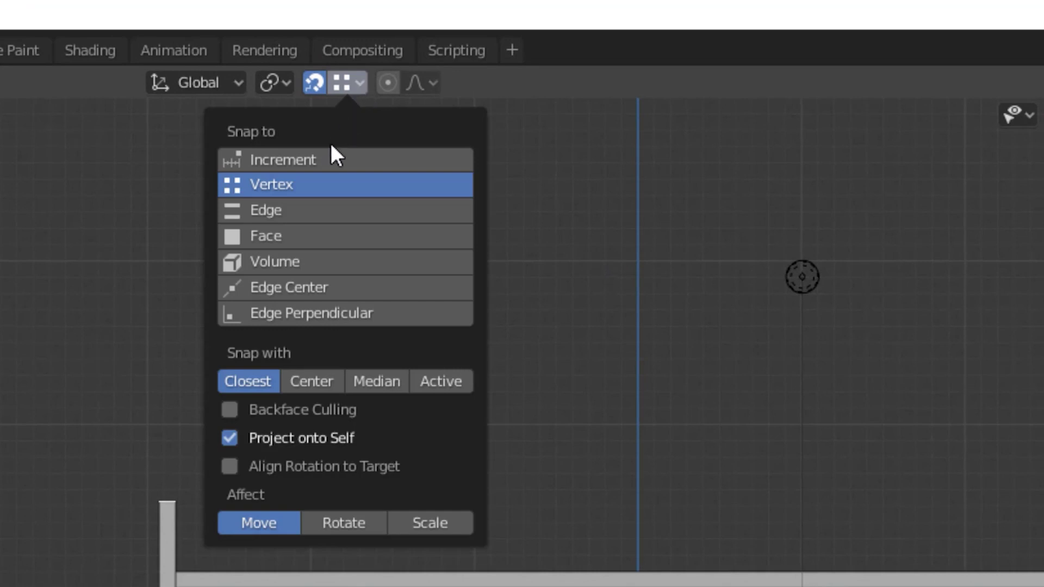
click(330, 159)
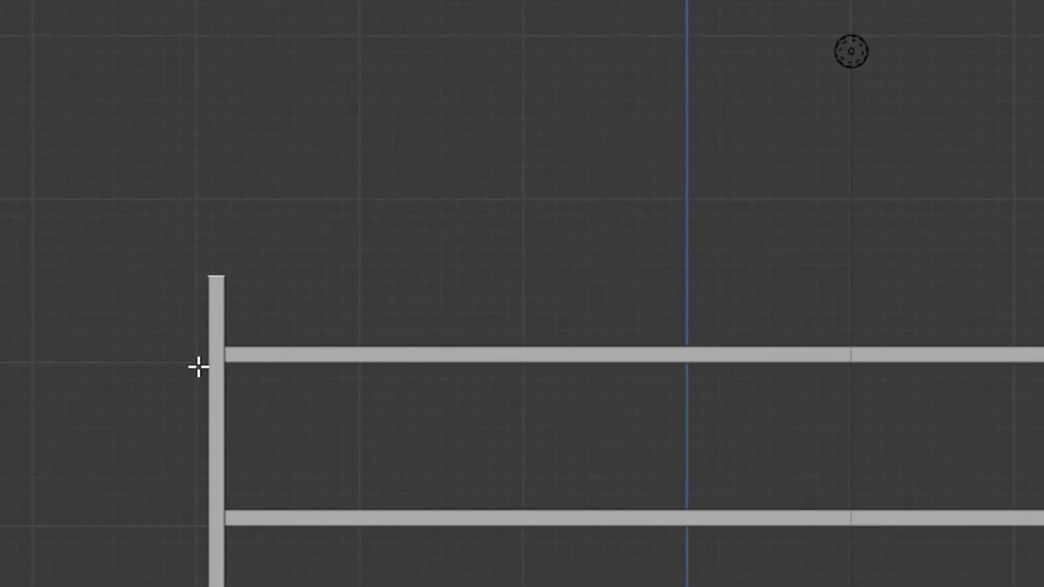
key(g)
key(z)
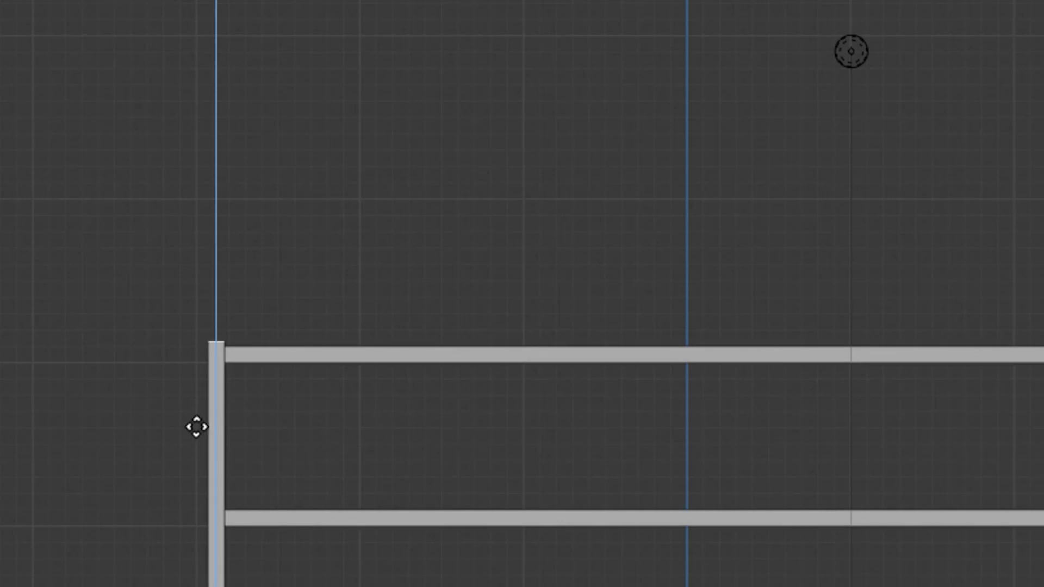
click(219, 394)
Step: Lower the upright slab's top face along Z in finer increments until it is flush with the top horizontal slab's upper surface
scroll(221, 311, up, 7)
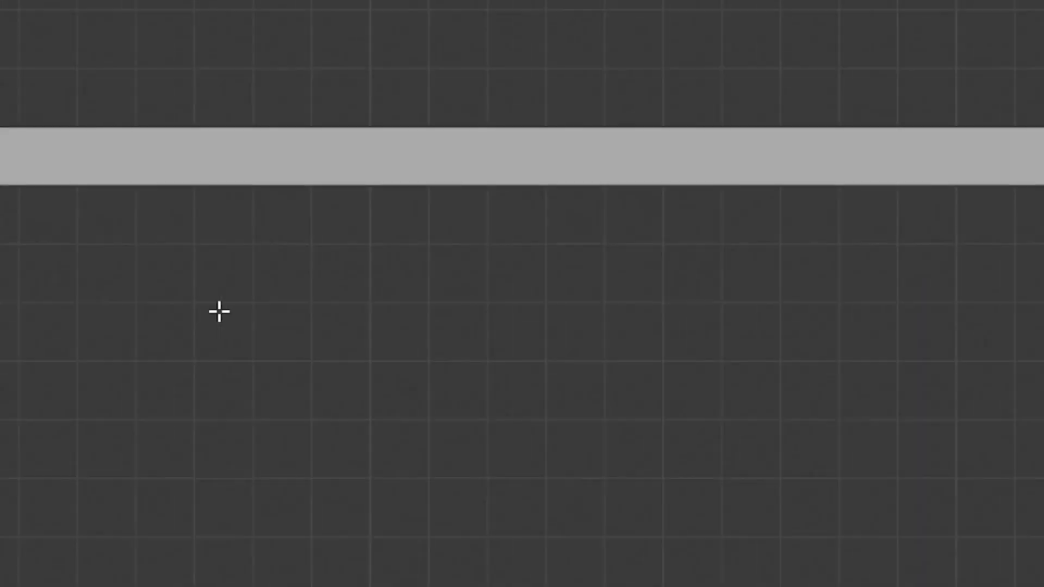
shift+middle_drag(13, 220, 247, 258)
key(g)
key(z)
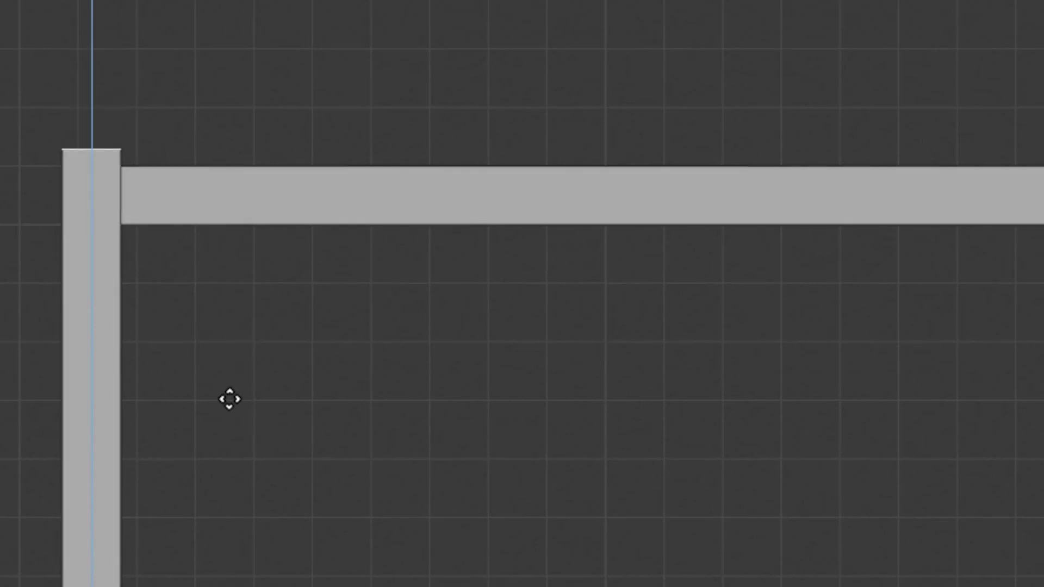
click(133, 364)
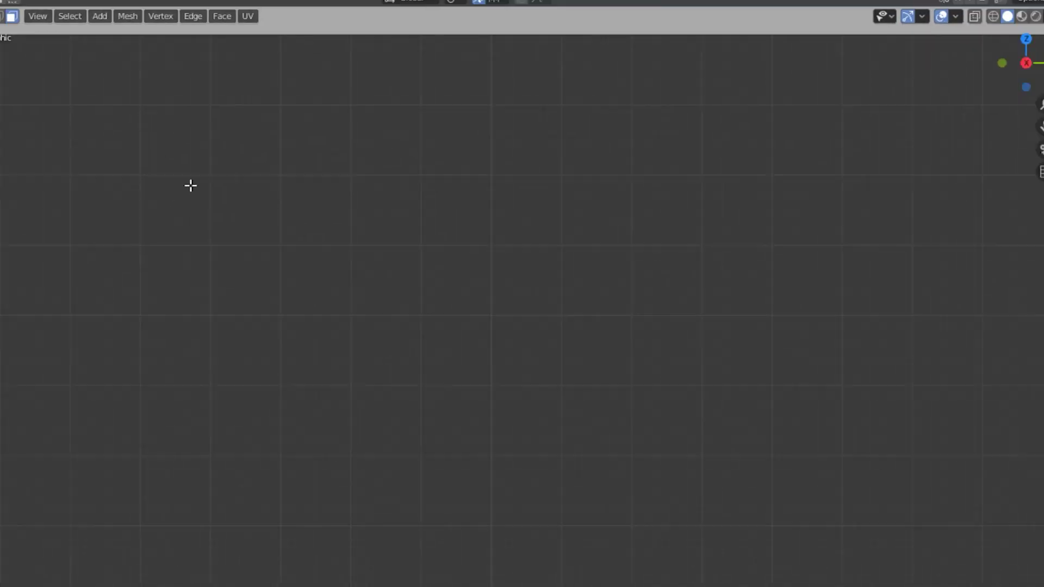
shift+middle_drag(191, 188, 622, 532)
scroll(234, 299, up, 3)
shift+middle_drag(253, 262, 372, 314)
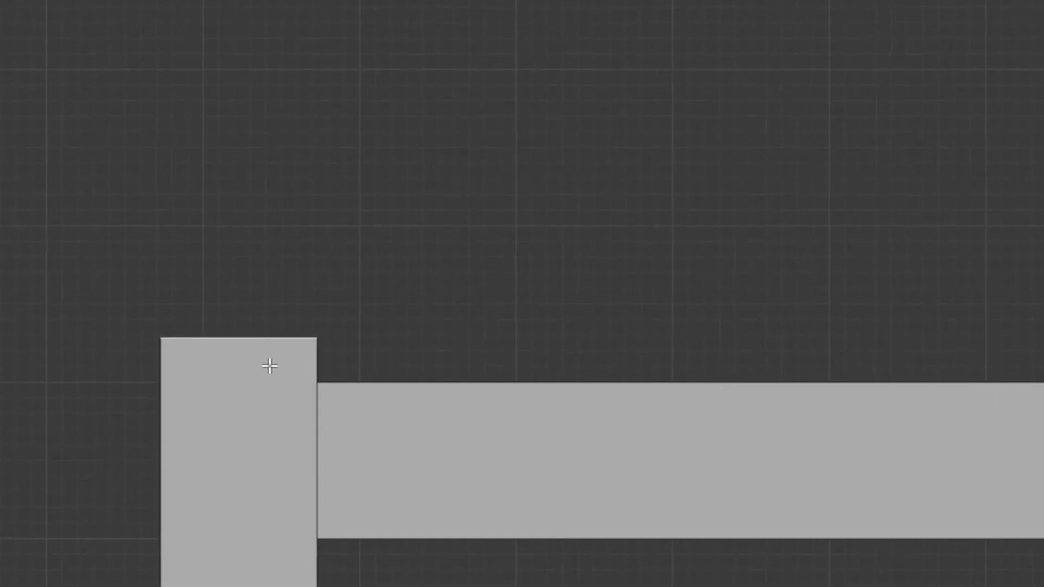
key(g)
key(z)
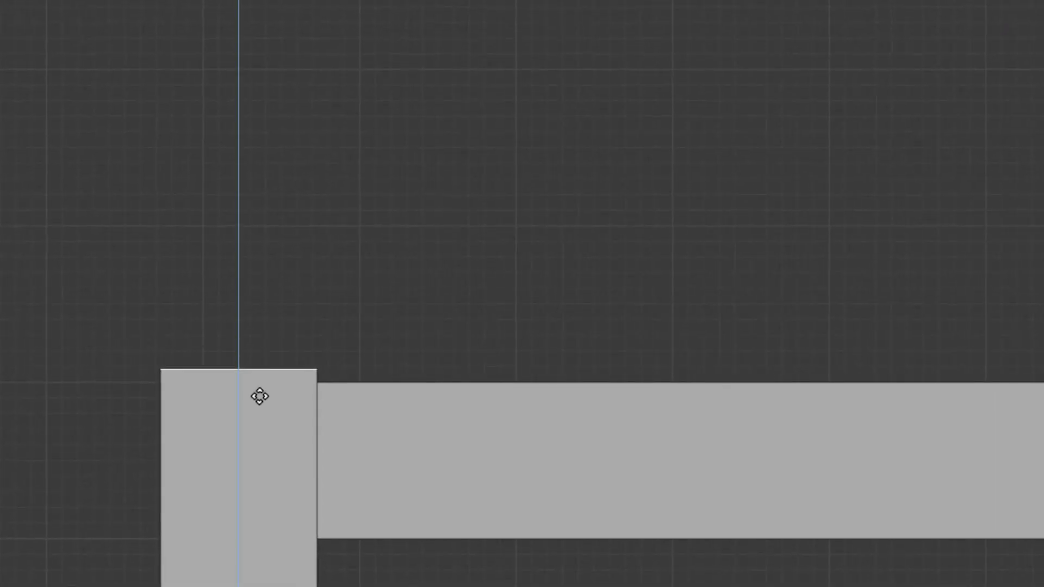
click(259, 410)
scroll(304, 457, down, 16)
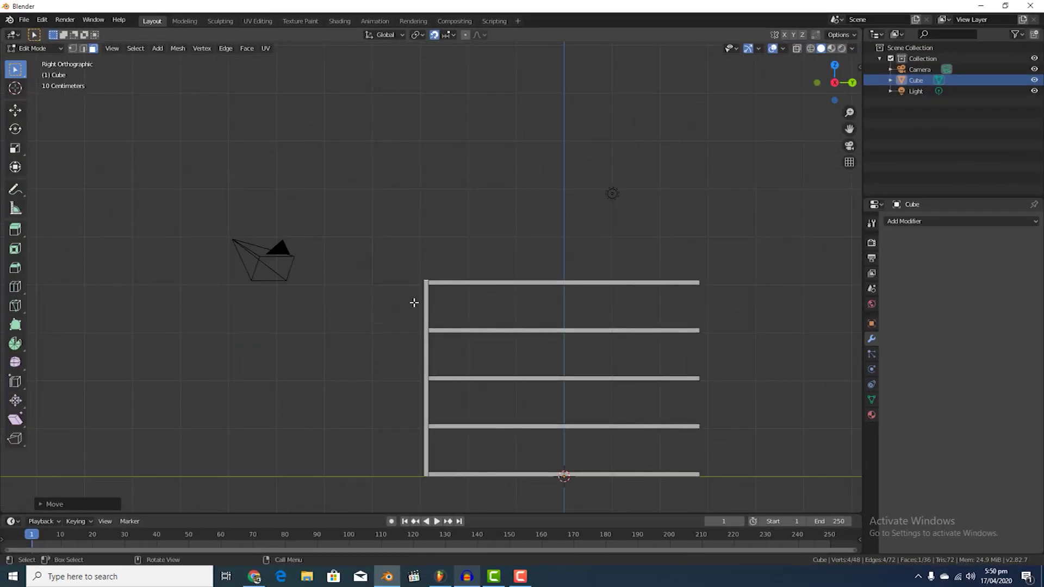
Step: Select all geometry of the horizontal slabs and the upright side panel in a perspective view
middle_drag(368, 330, 406, 368)
shift+middle_drag(692, 386, 647, 331)
middle_drag(692, 410, 381, 355)
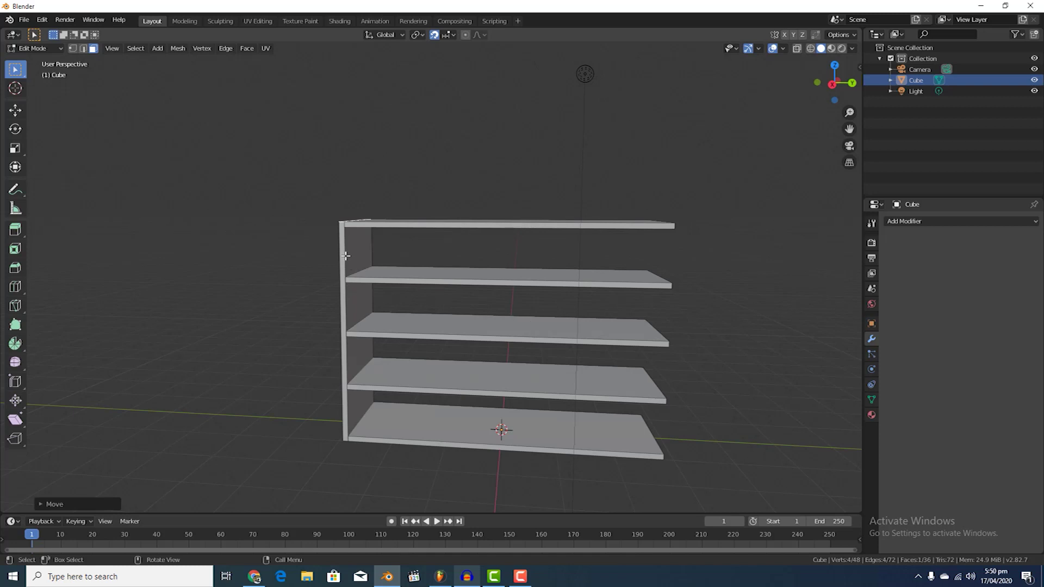
key(a)
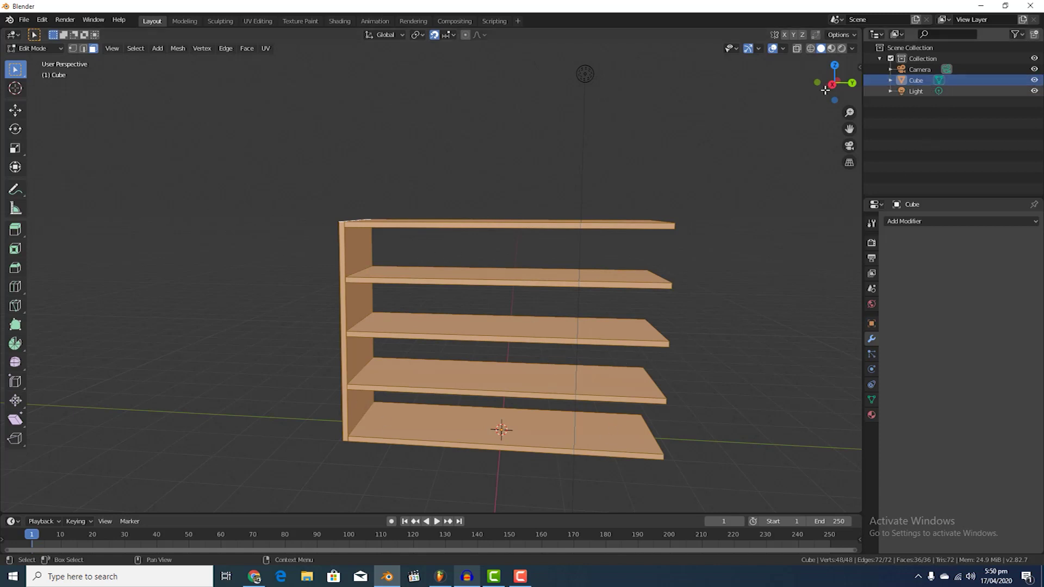
Step: Rename the Cube object as Rack, and hide and unhide it in the viewport
double_click(915, 81)
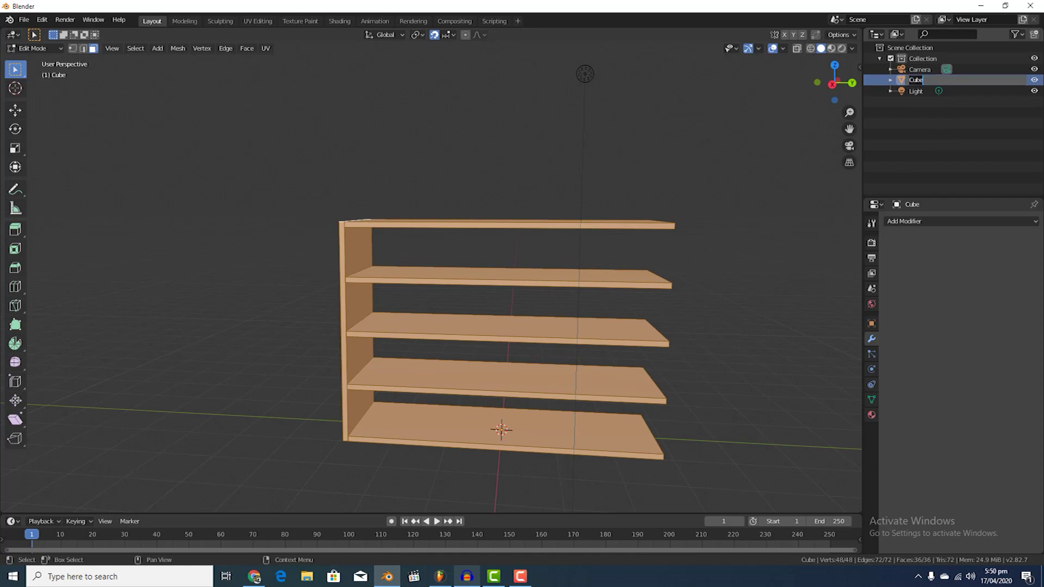
text(Rack)
key(Return)
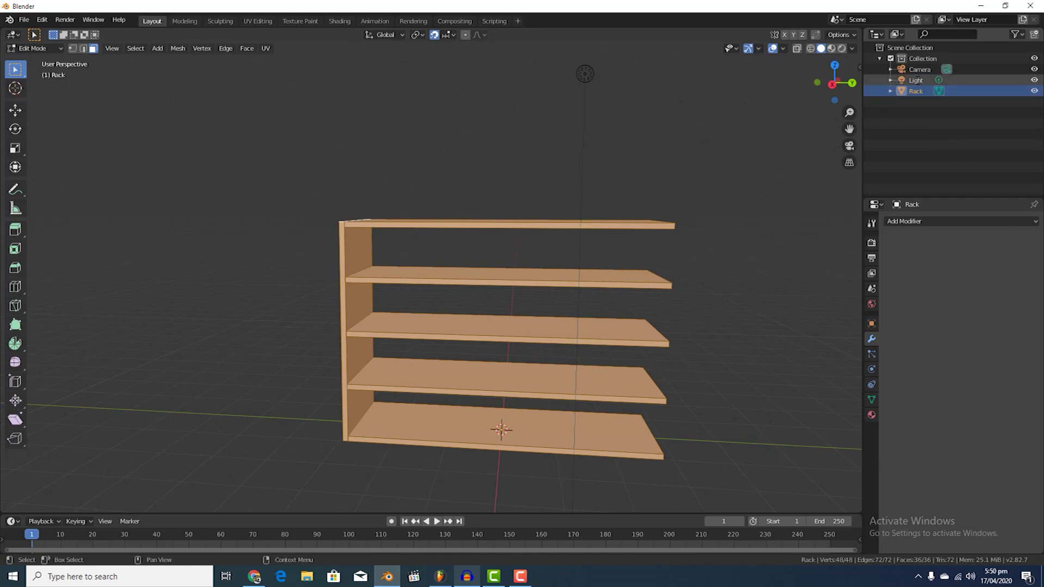
click(1034, 93)
click(1033, 93)
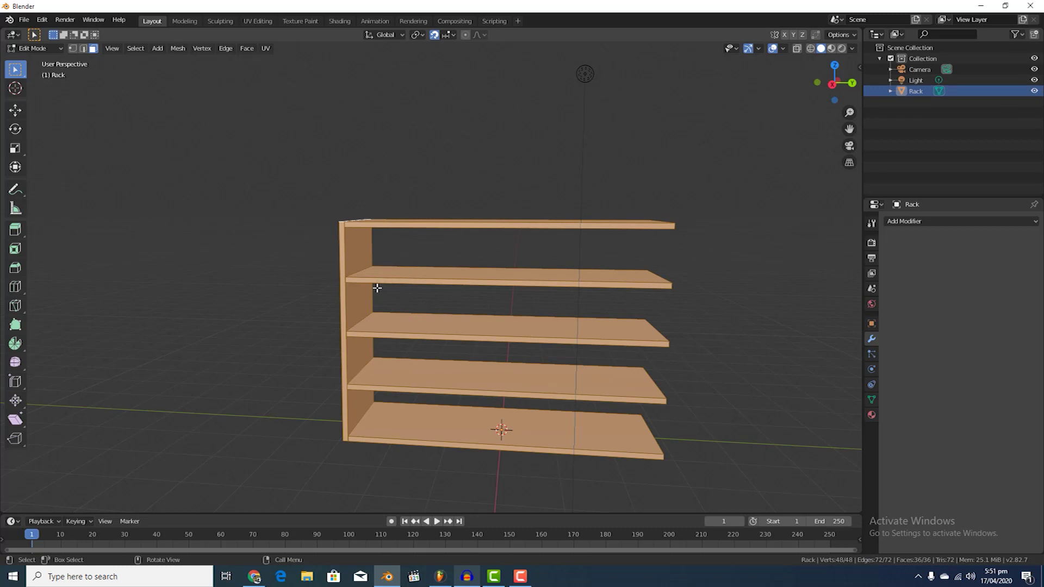
Step: Separate the upright side panel from the Rack shelves into its own object and return to Object Mode
click(290, 265)
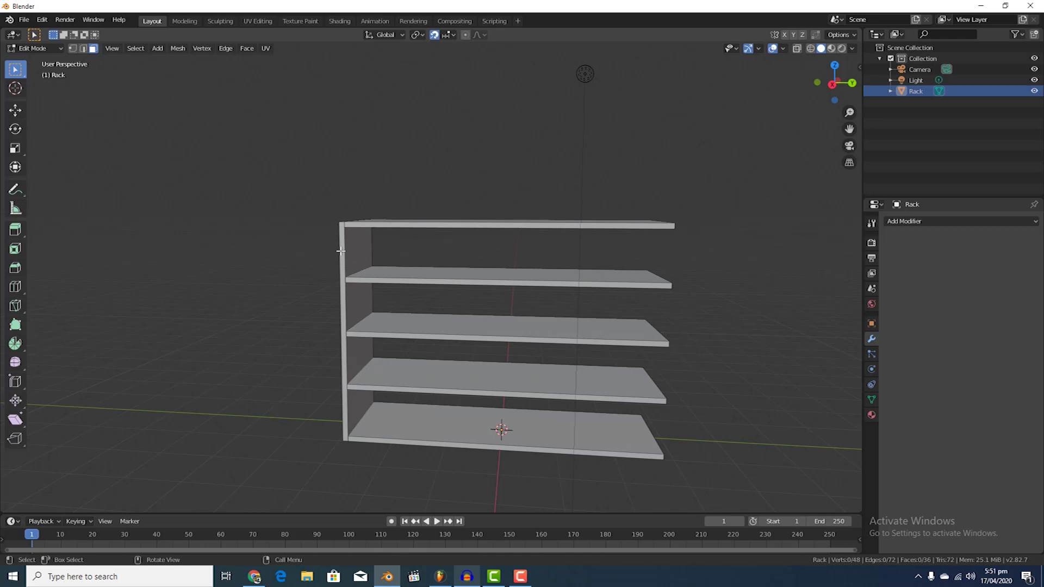
key(l)
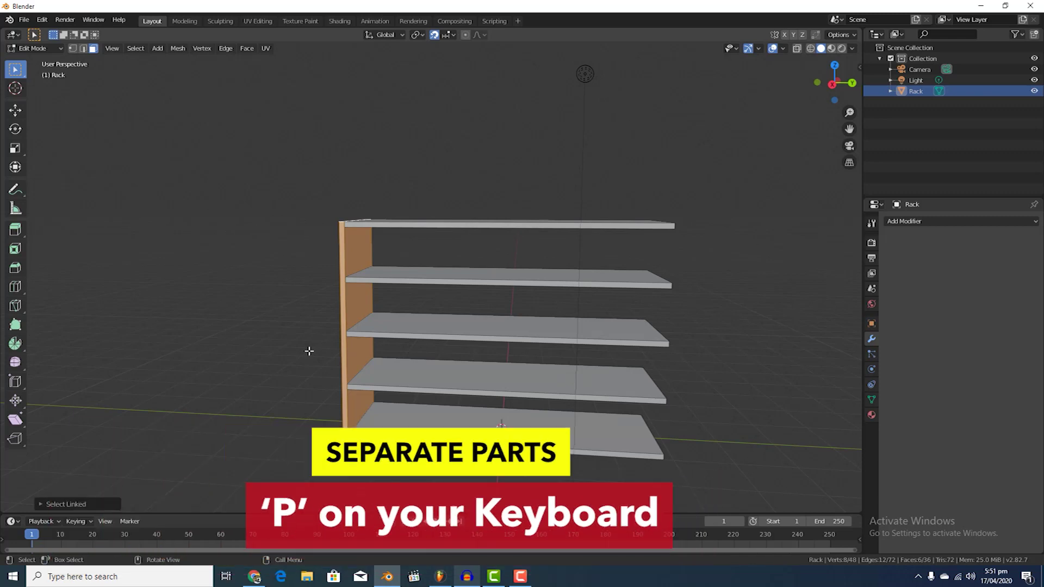
key(p)
key(p)
key(p)
click(236, 358)
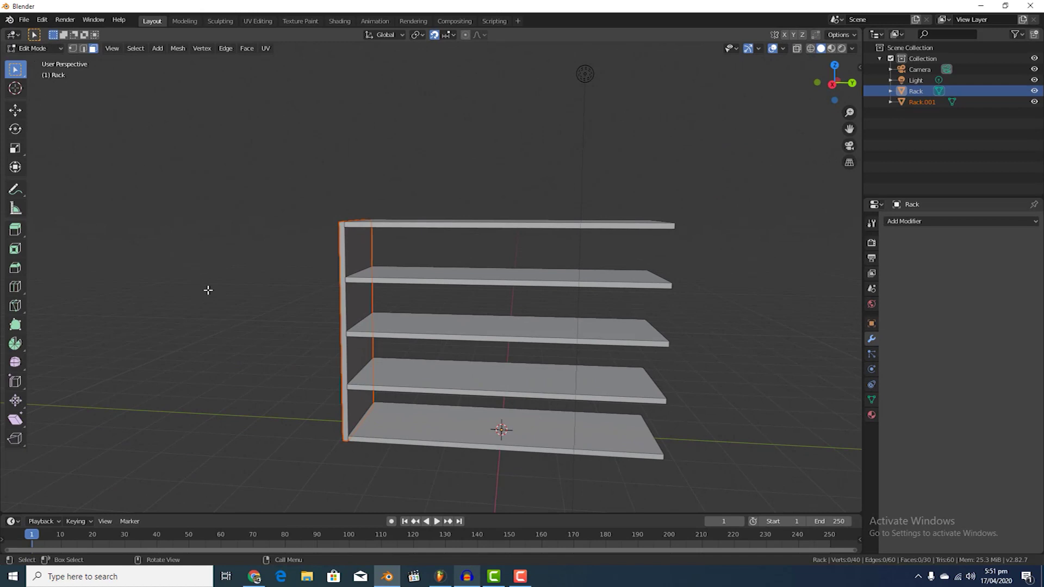
key(Tab)
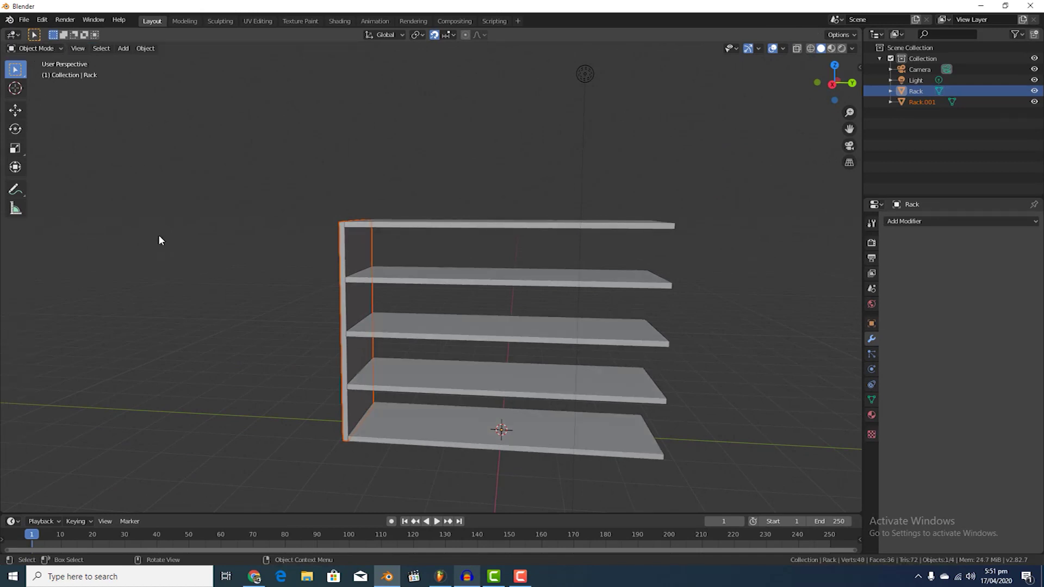
click(444, 284)
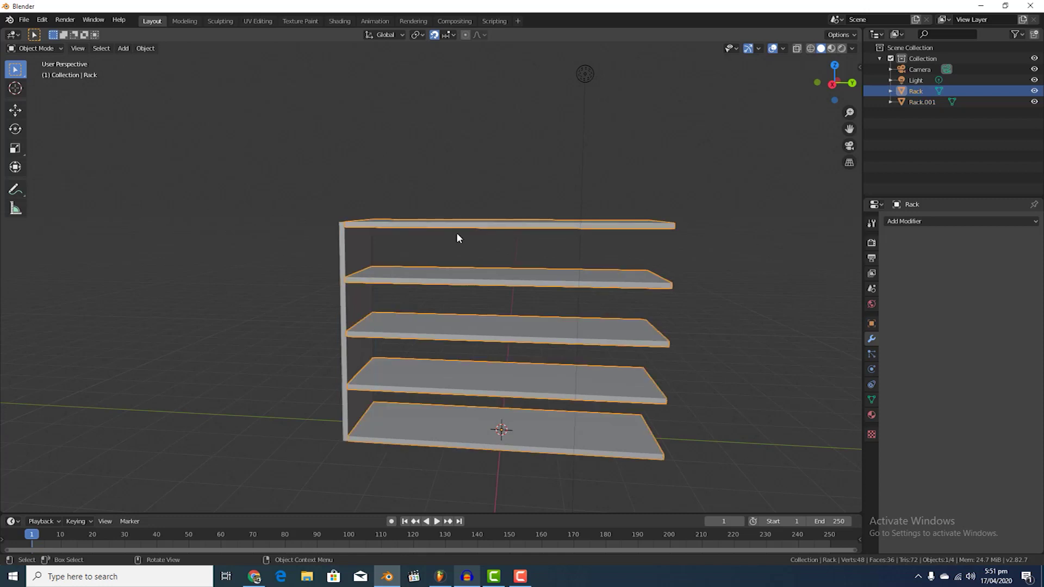
Step: Add a Mirror modifier to the upright side panel and mirror it across the Y axis instead of X
click(341, 255)
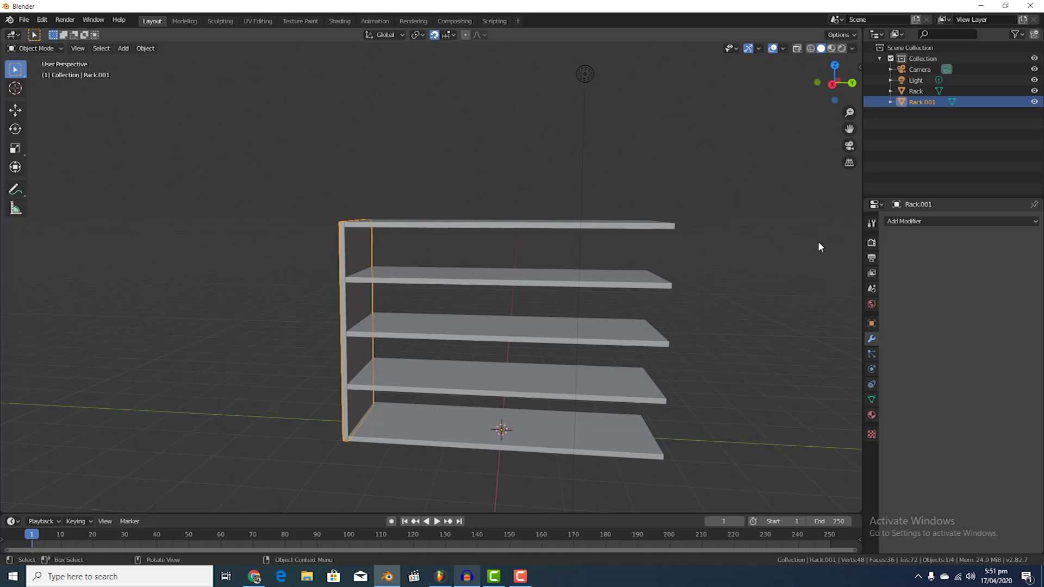
click(916, 224)
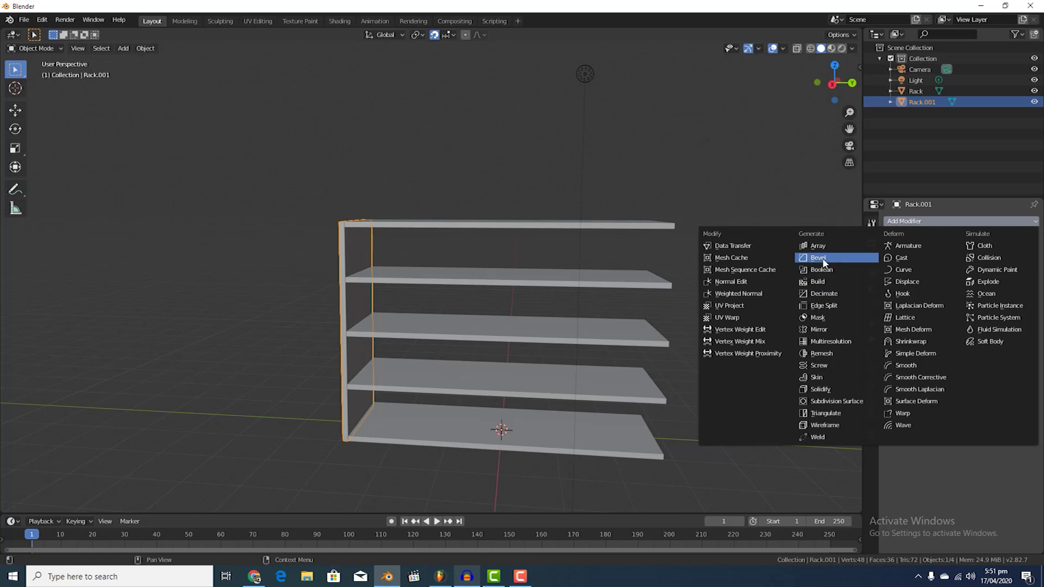
click(823, 330)
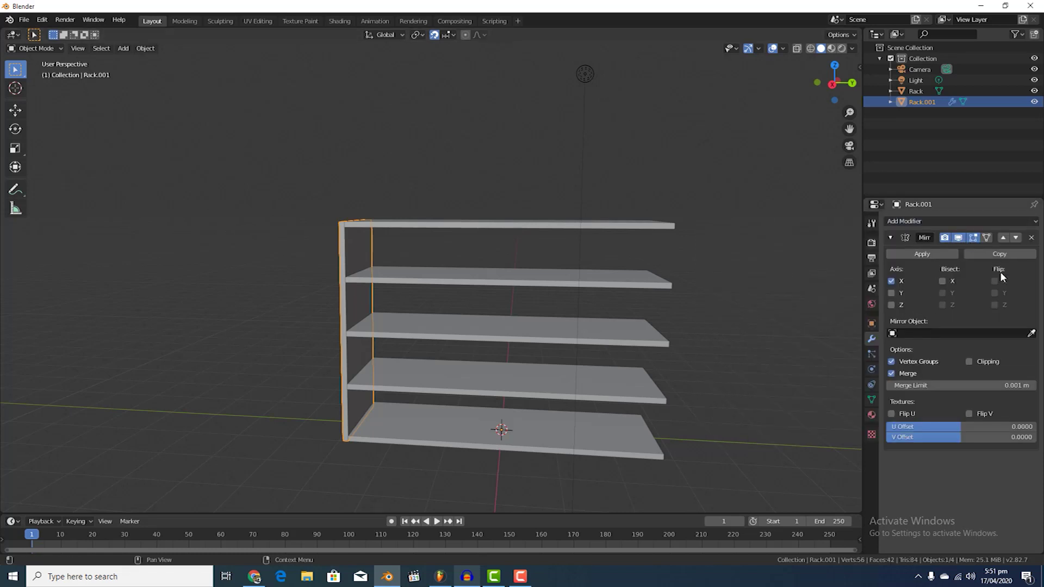
middle_drag(314, 431, 275, 447)
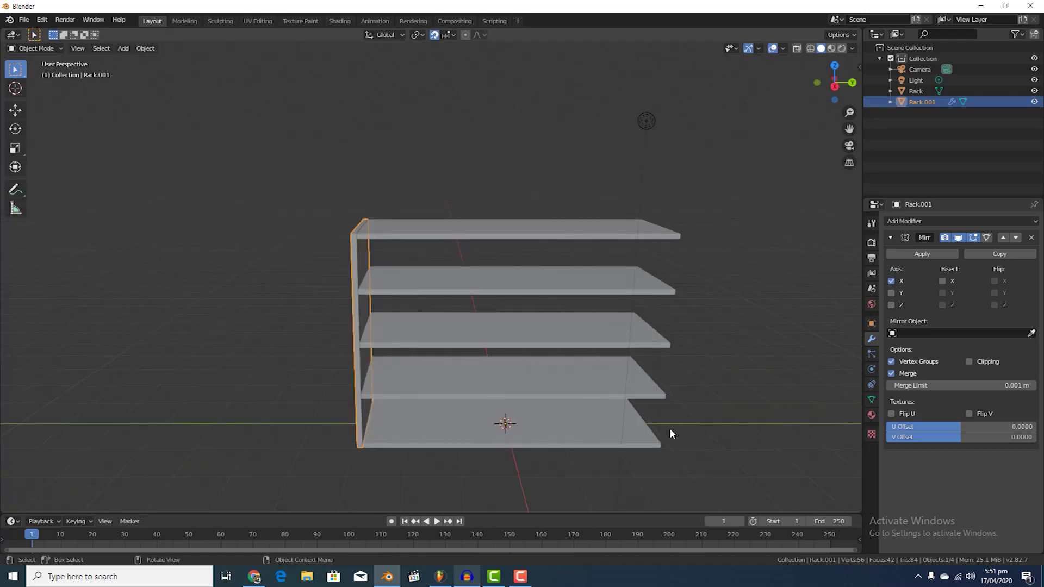
click(891, 280)
click(891, 293)
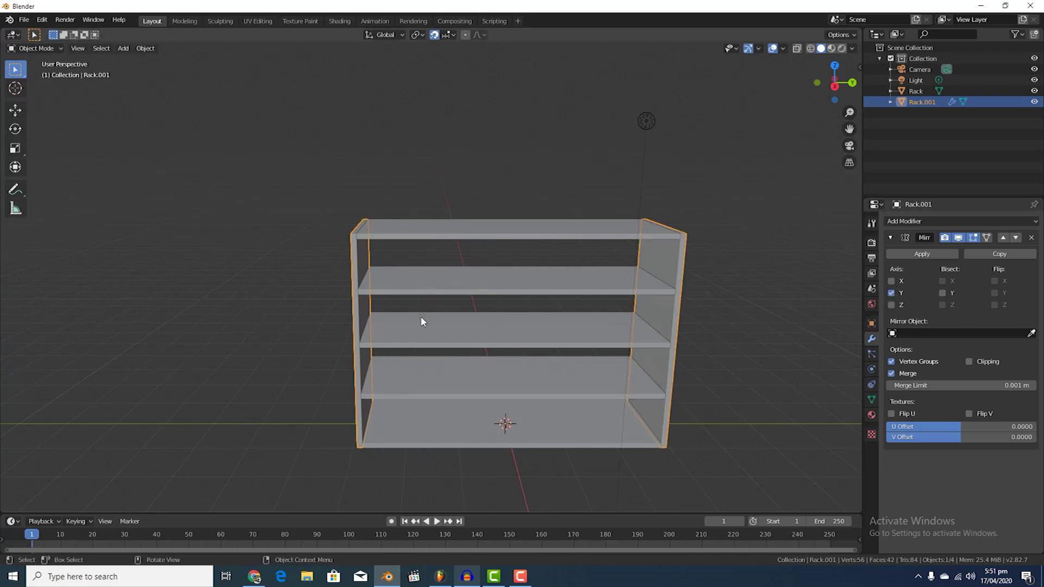
Step: Apply the side panels' Mirror modifier and clear the selection
middle_drag(619, 363, 536, 359)
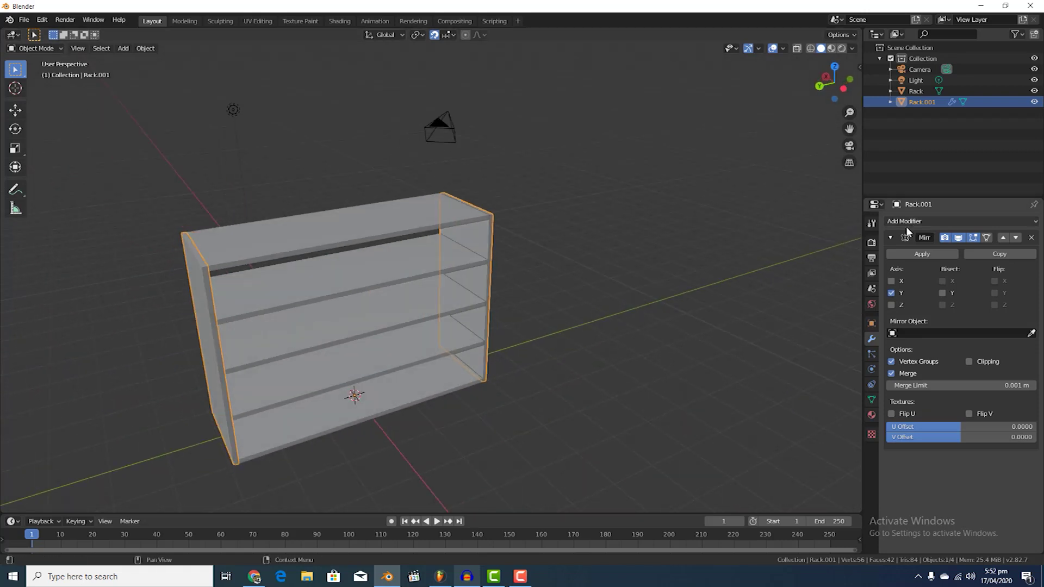
click(921, 254)
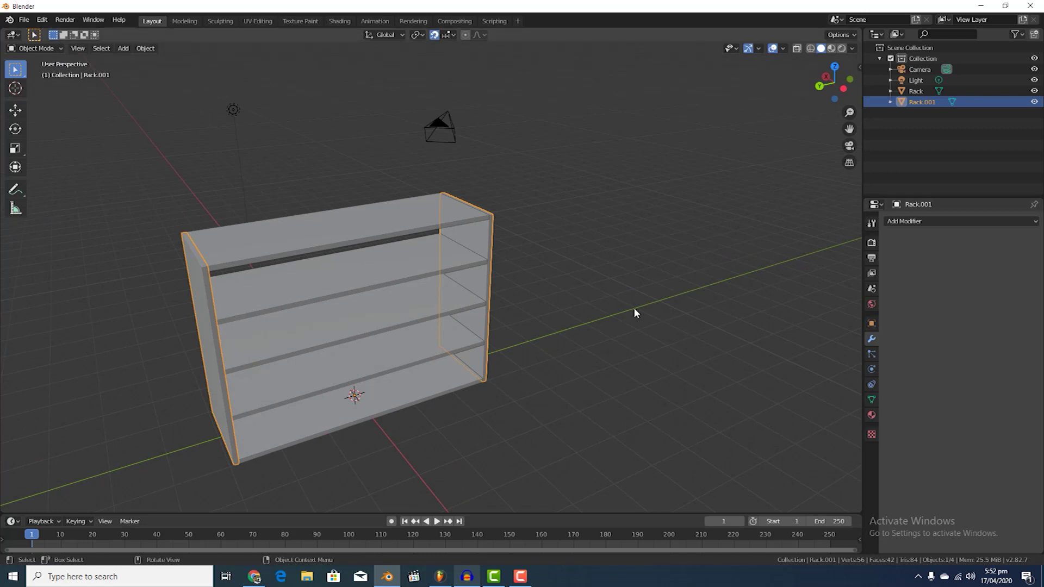
click(618, 359)
middle_drag(621, 366, 657, 375)
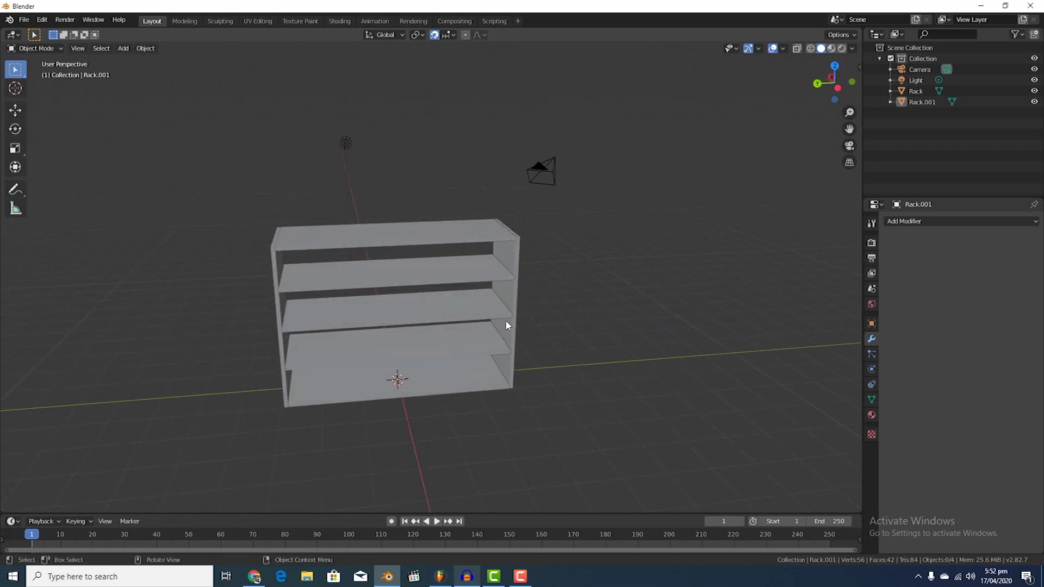
Step: Select the Rack and Rack.001 objects and join them into a single Rack object
drag(568, 269, 483, 338)
click(921, 116)
click(921, 91)
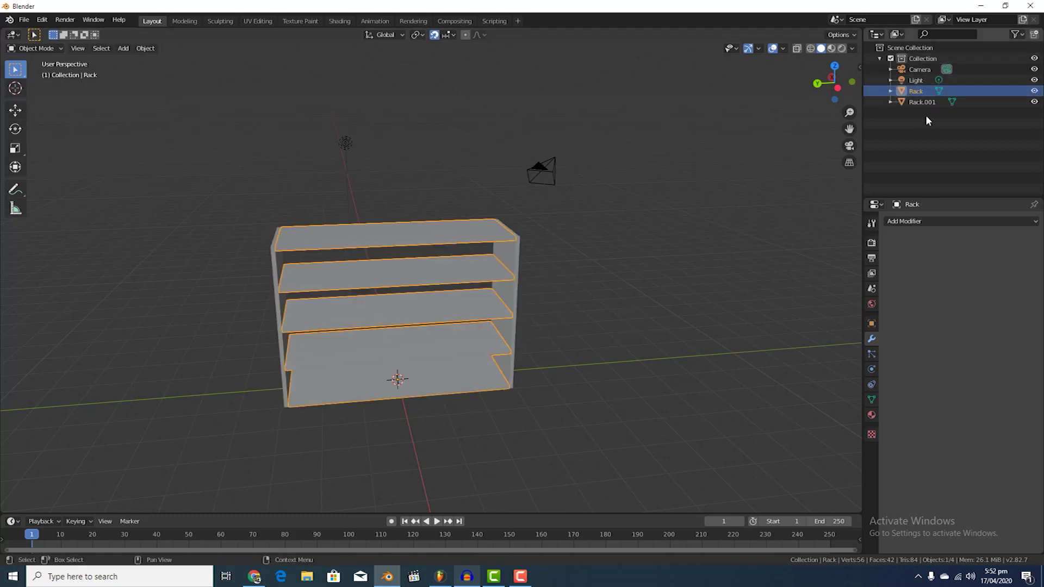
click(923, 114)
click(924, 91)
ctrl+click(926, 101)
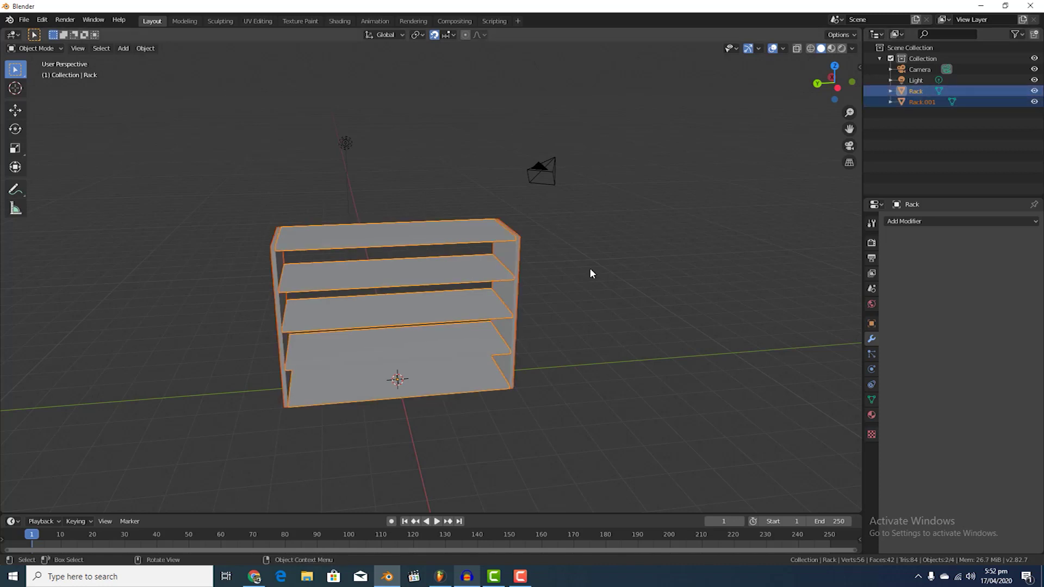
key(ctrl+j)
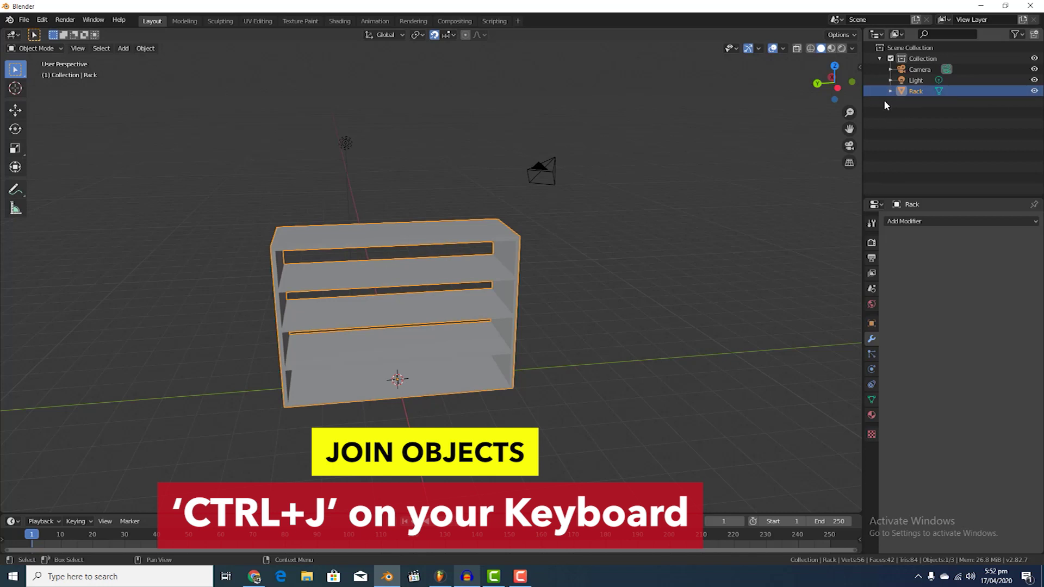
Step: Hide the Rack in the viewport and add a new mesh cube at the scene origin
click(1035, 91)
middle_drag(477, 361, 455, 370)
key(shift+a)
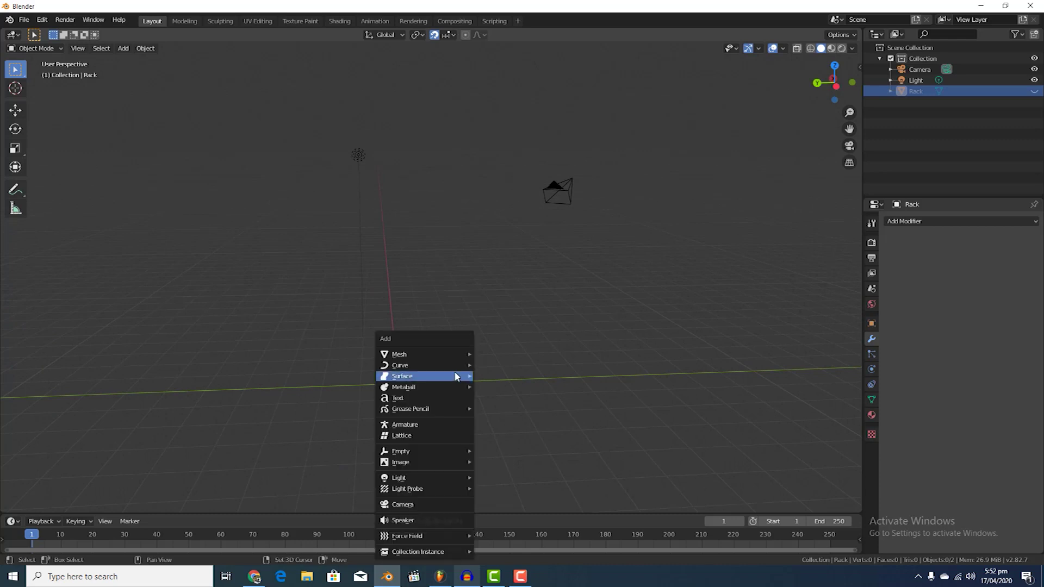
mouse_move(457, 354)
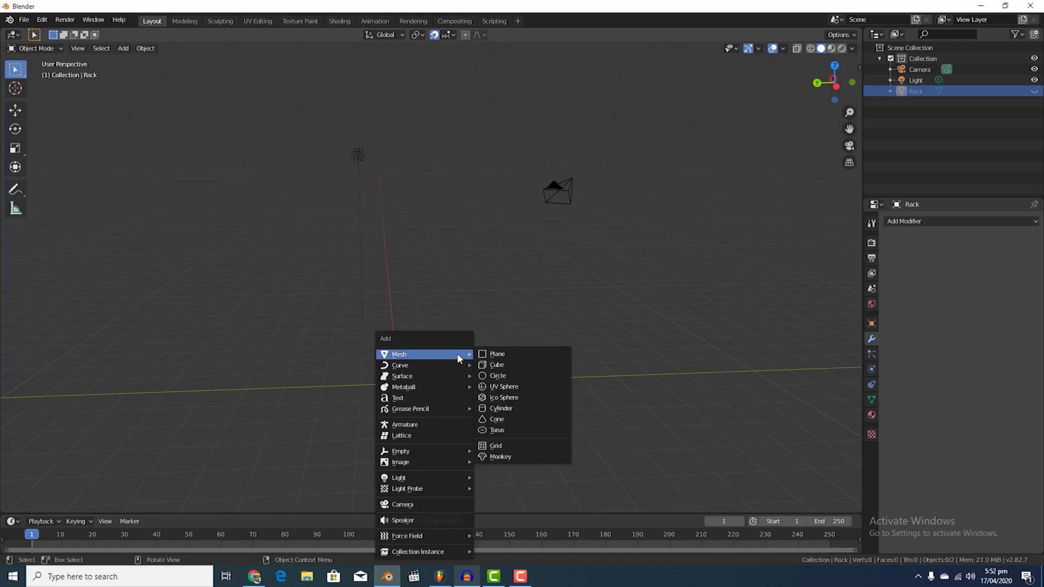
click(489, 367)
Step: Scale the new cube to about three times its size along Y and widen it along X into a broad block
scroll(482, 367, down, 1)
key(s)
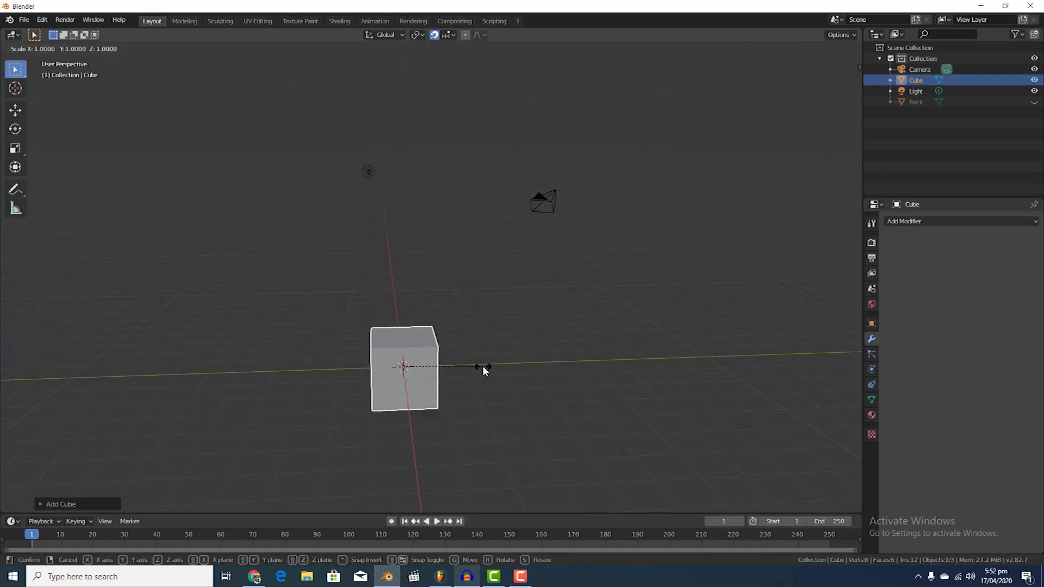
key(y)
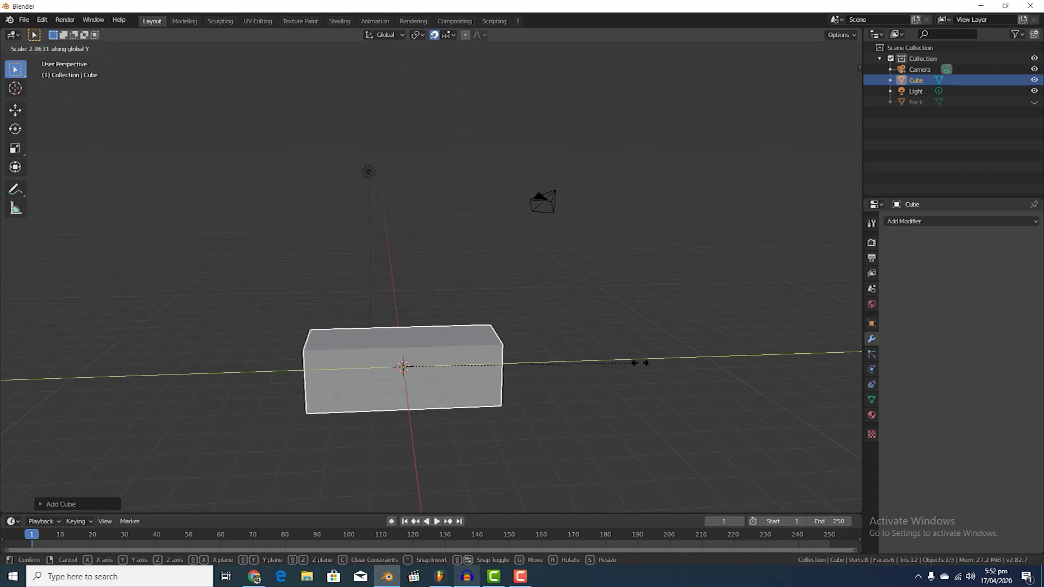
click(654, 366)
middle_drag(655, 366, 519, 385)
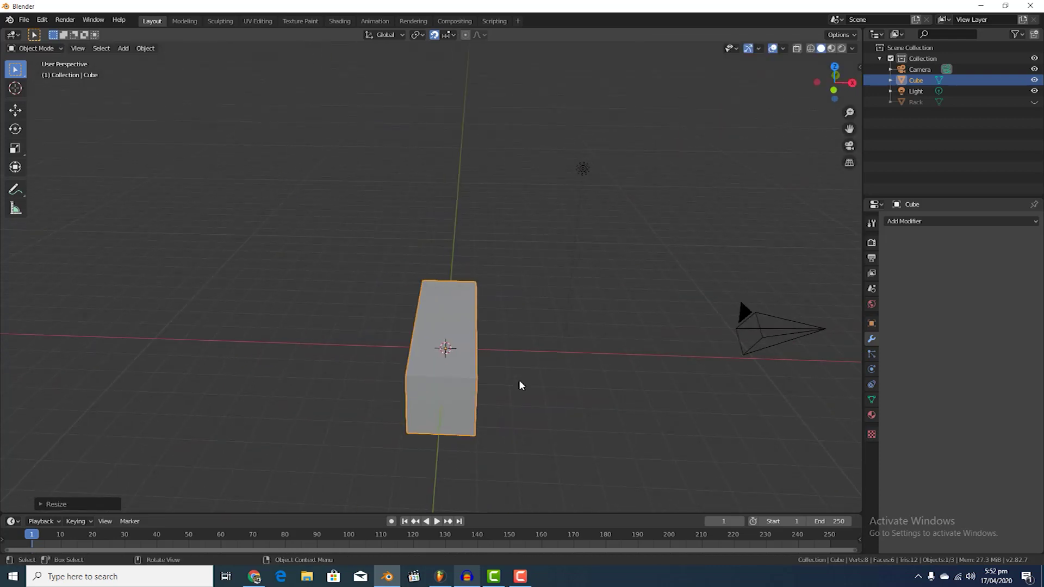
key(s)
key(x)
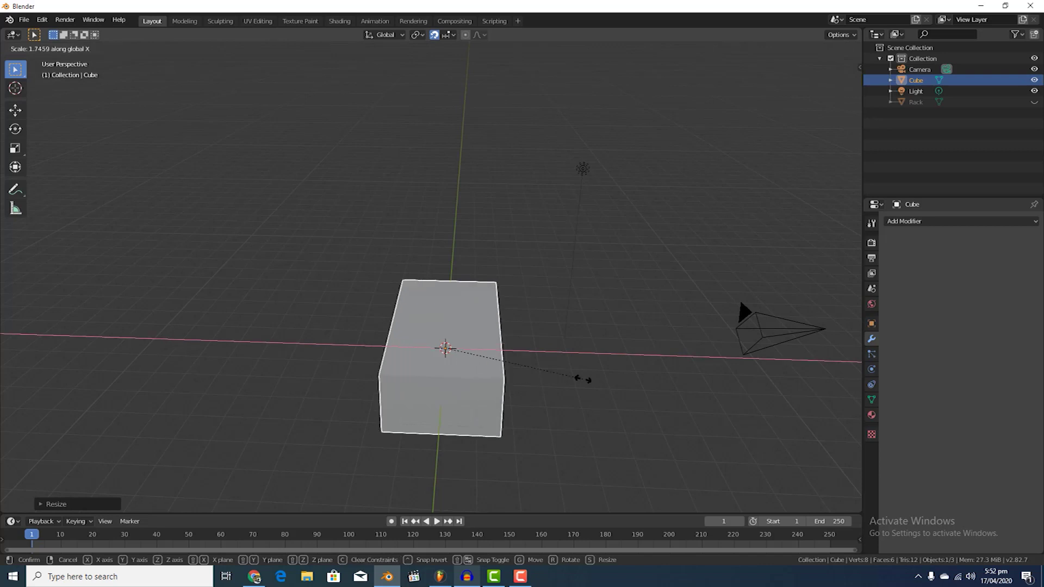
click(760, 369)
Step: In the right orthographic view, scale the broad block down along Z into a thin, flat slab
middle_drag(427, 432, 483, 403)
scroll(483, 402, down, 2)
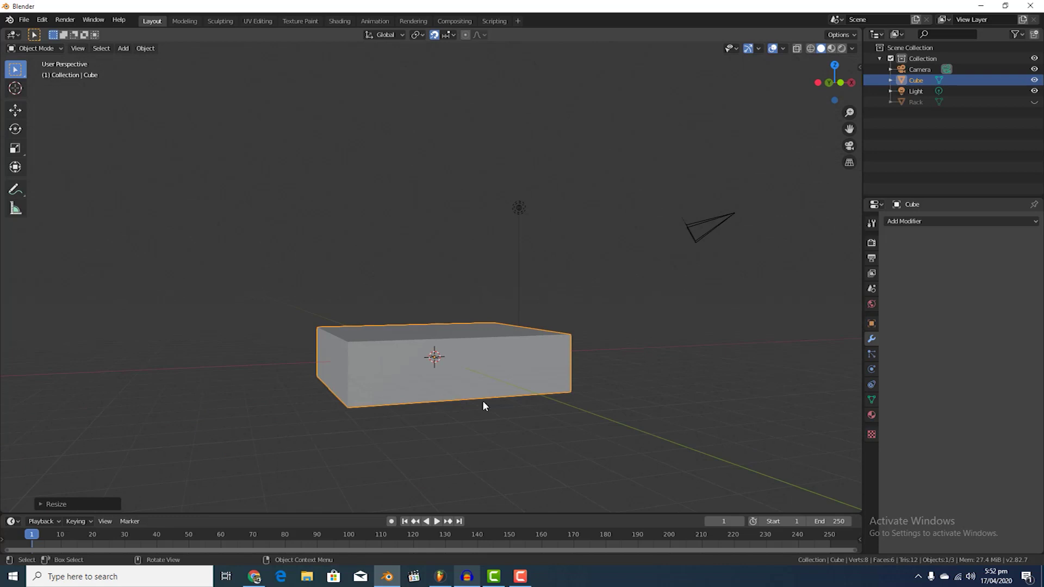
key(KP_3)
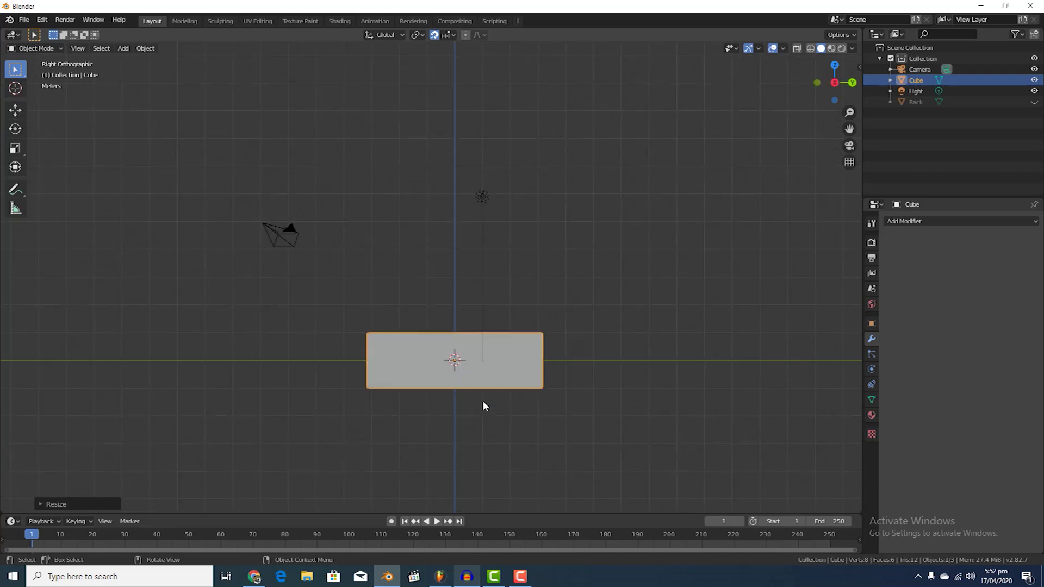
scroll(500, 383, up, 1)
shift+middle_drag(499, 442, 493, 384)
scroll(494, 382, up, 3)
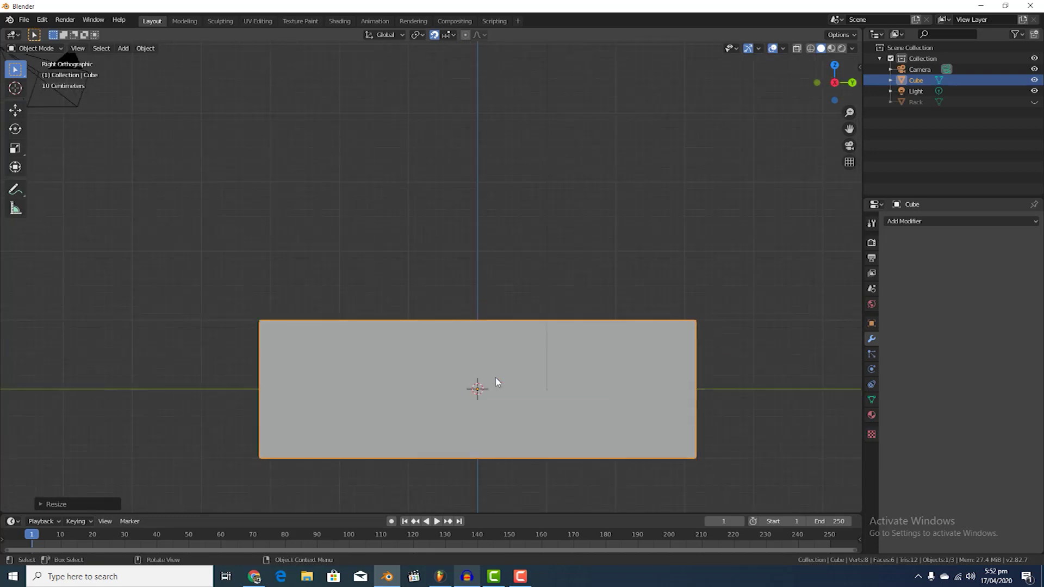
key(s)
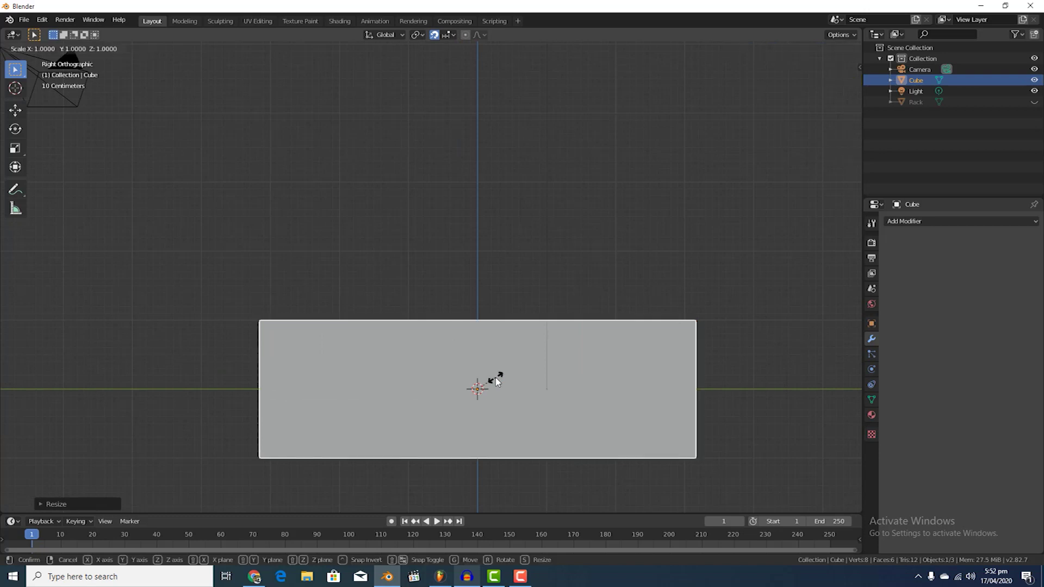
key(z)
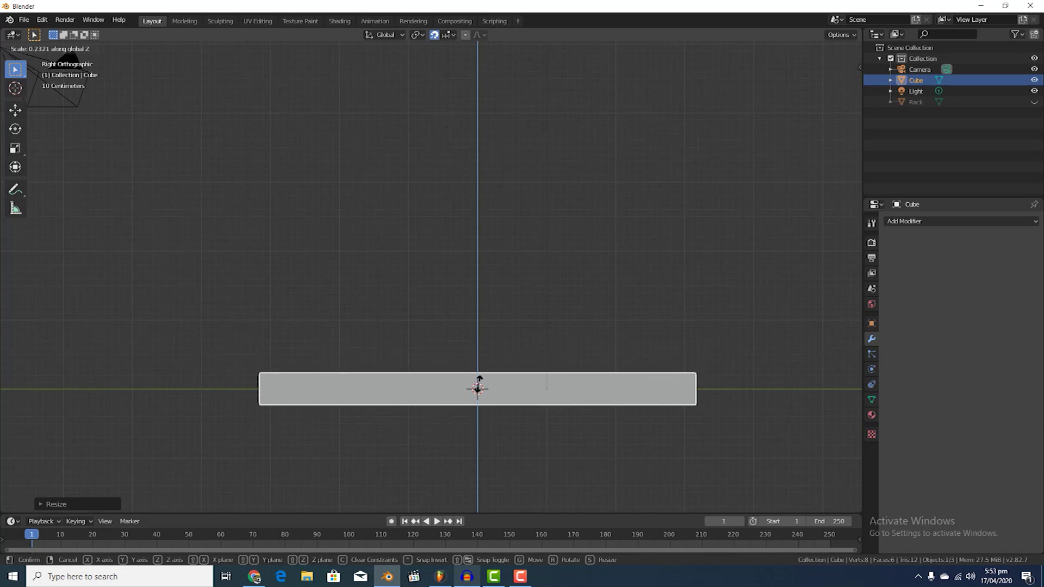
Step: In Edit Mode, add a centred loop cut across the slab running along the Y axis
middle_drag(531, 429, 461, 478)
key(Tab)
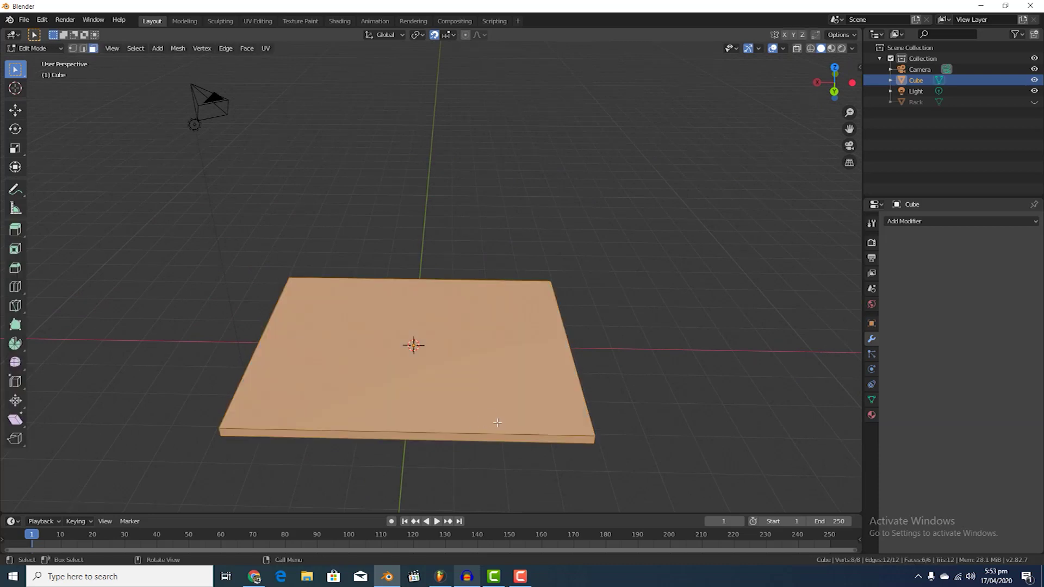
key(ctrl+r)
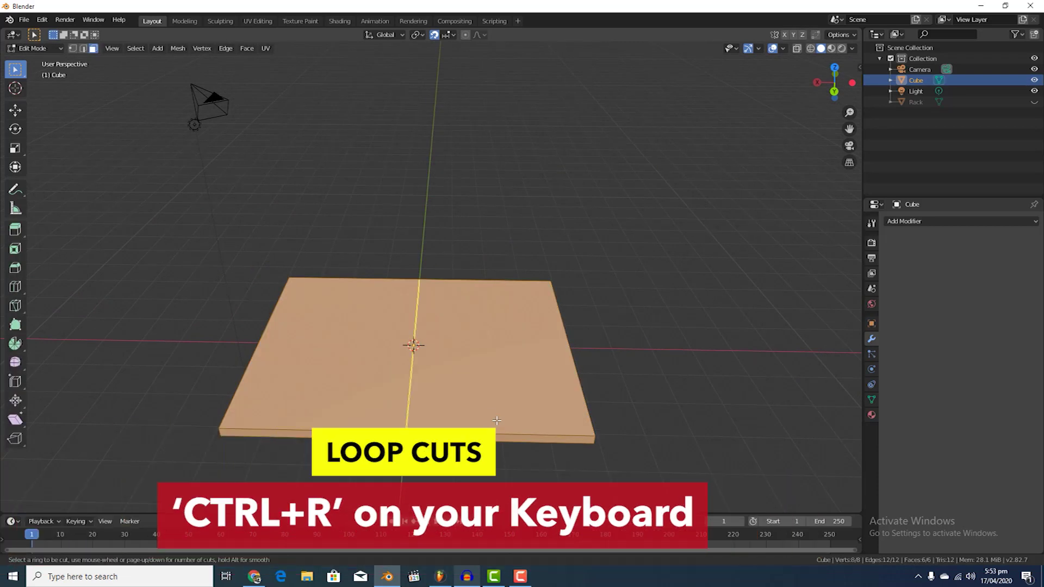
click(408, 418)
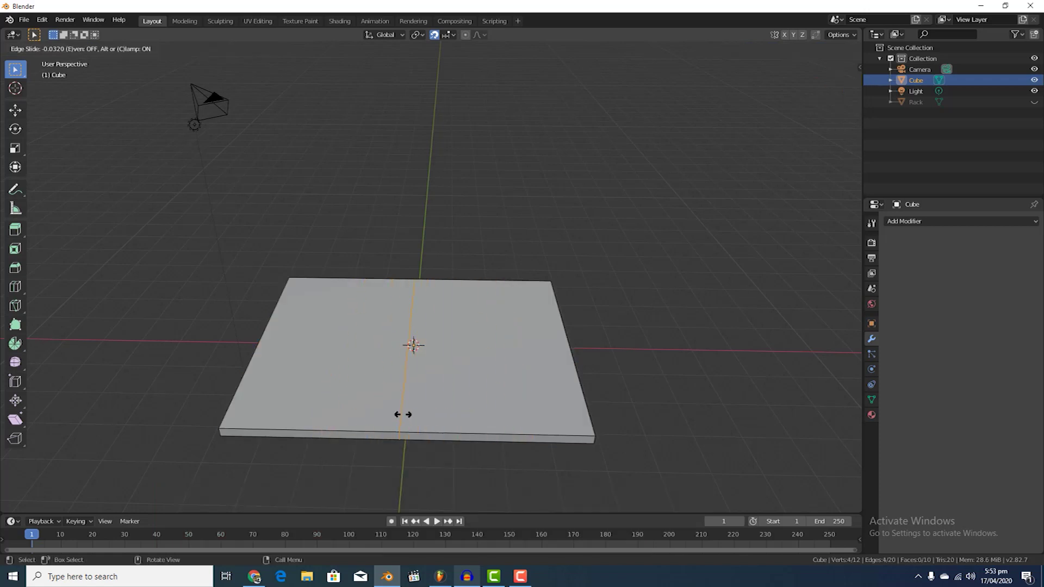
click(403, 414)
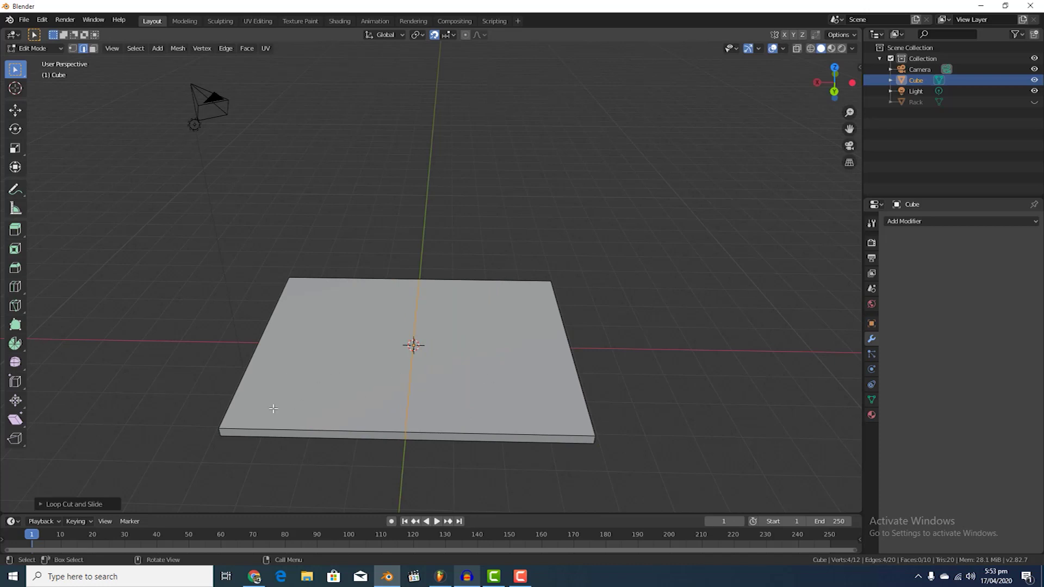
Step: Add a second centred loop cut running along the X axis to divide the slab into quarters, and deselect the geometry
middle_drag(688, 389, 582, 392)
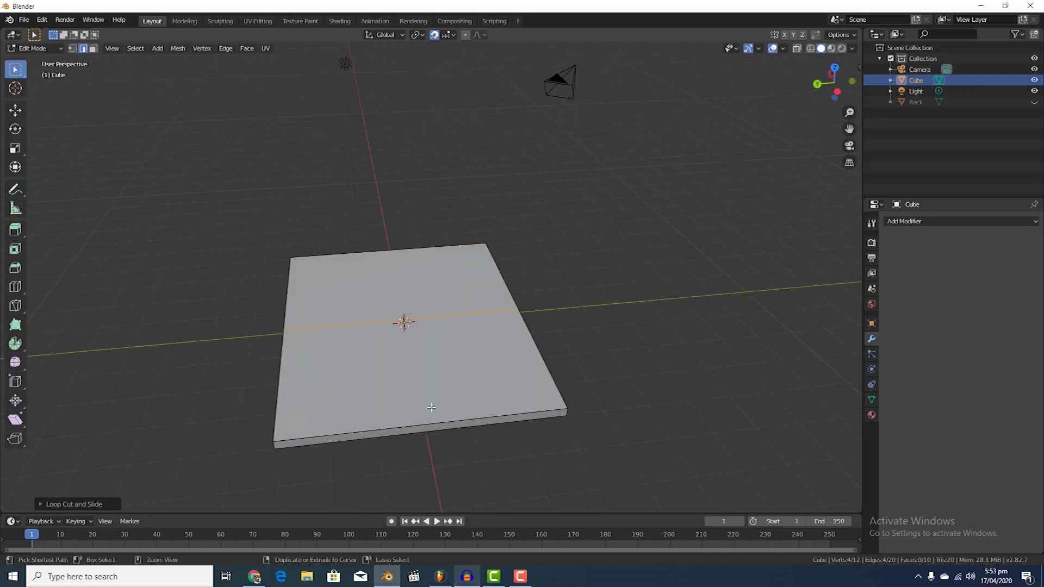
key(ctrl+r)
click(421, 409)
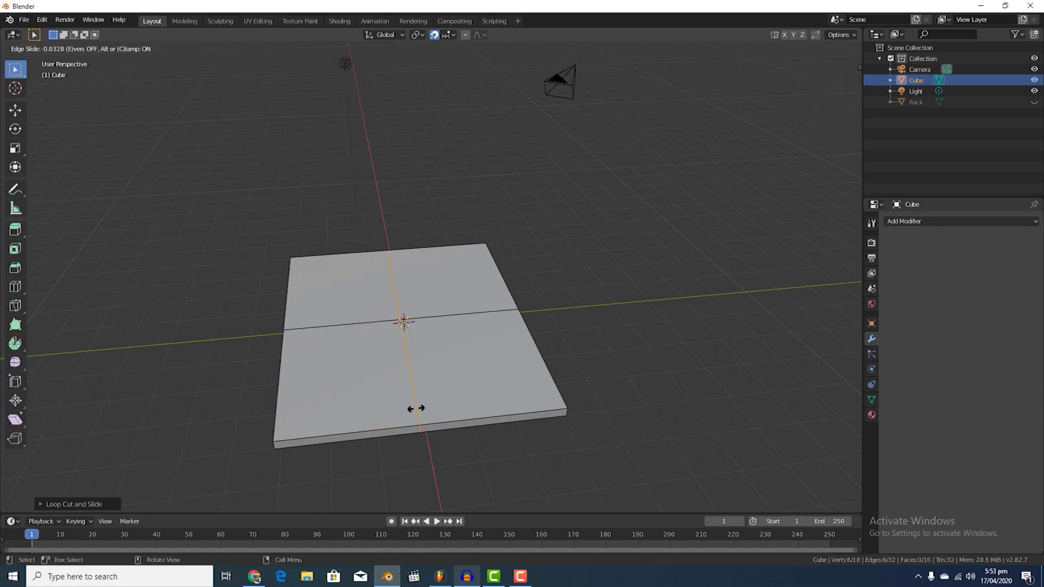
click(416, 408)
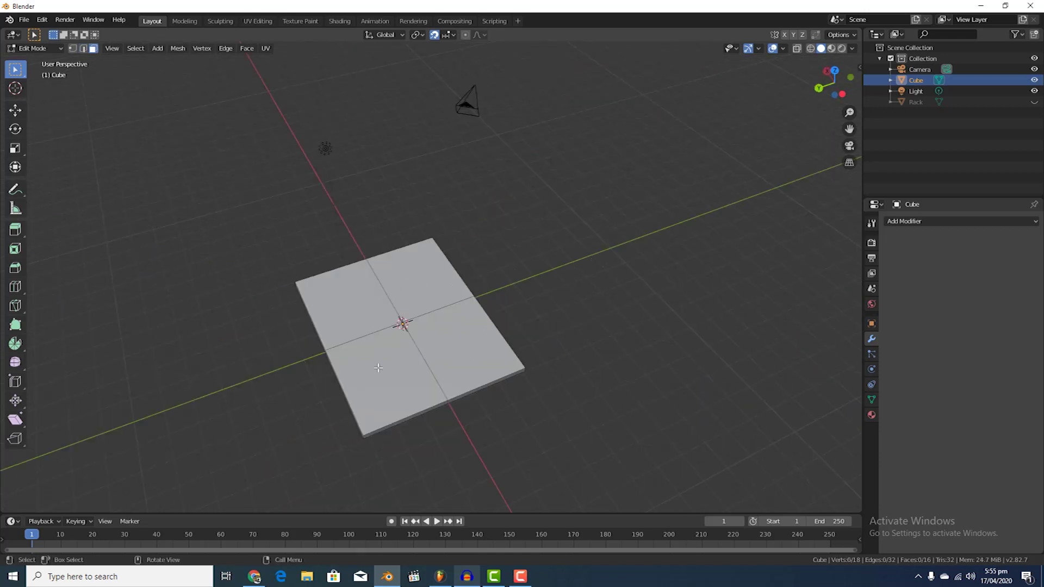
middle_drag(530, 366, 526, 360)
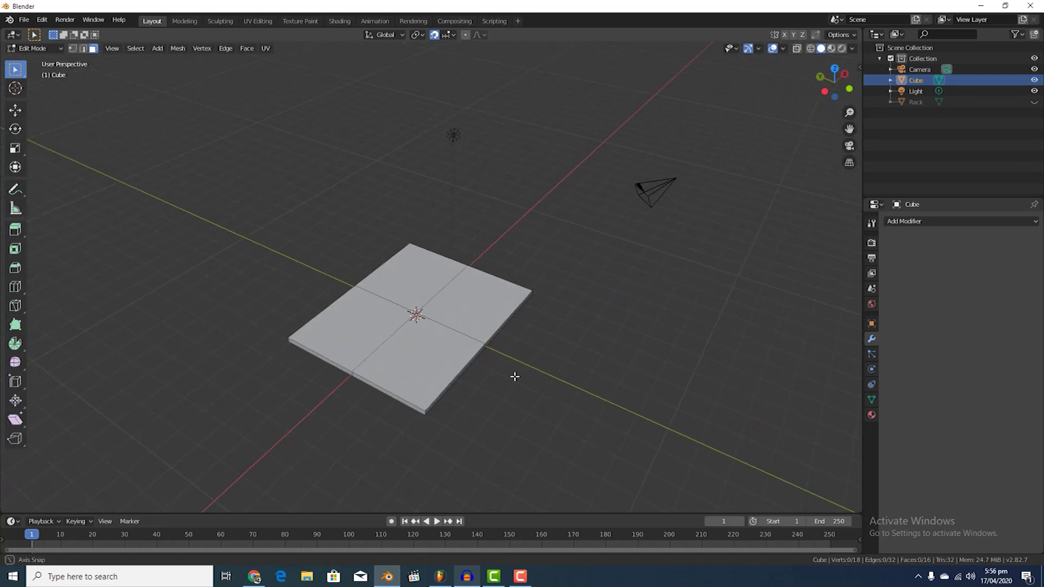
middle_drag(520, 377, 470, 372)
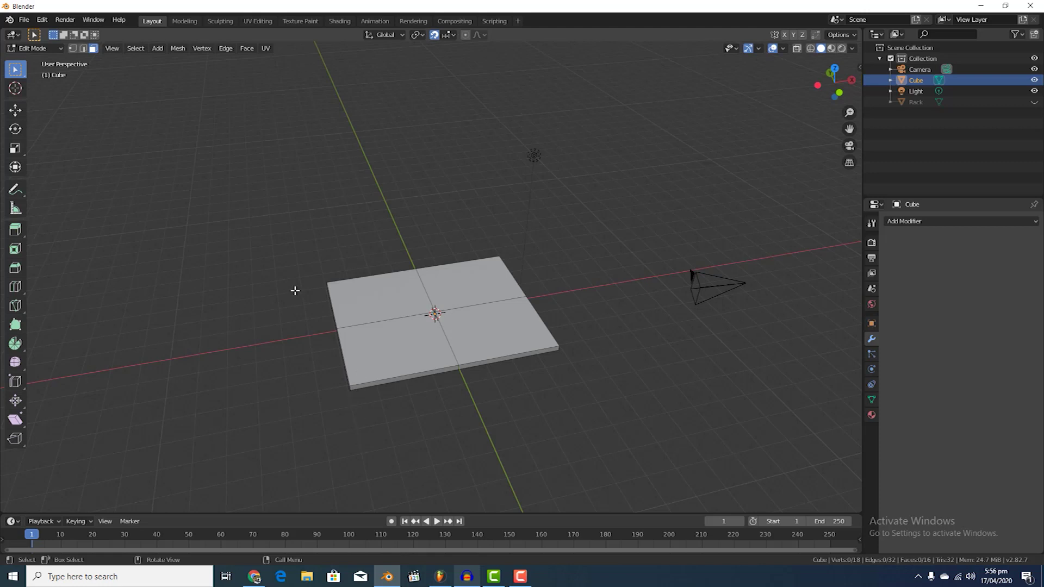
scroll(431, 378, up, 1)
middle_drag(420, 387, 574, 397)
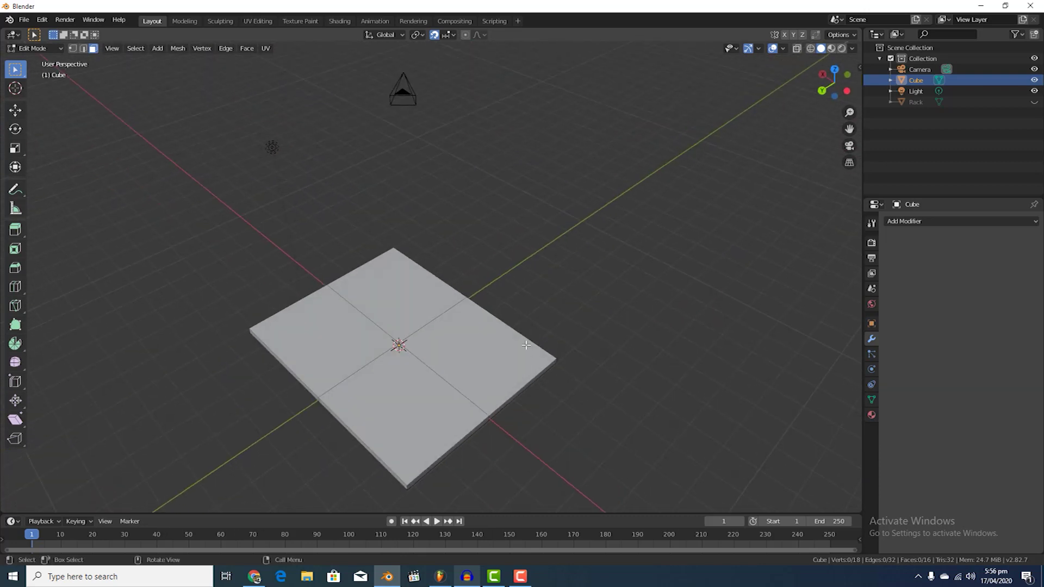
scroll(519, 338, down, 1)
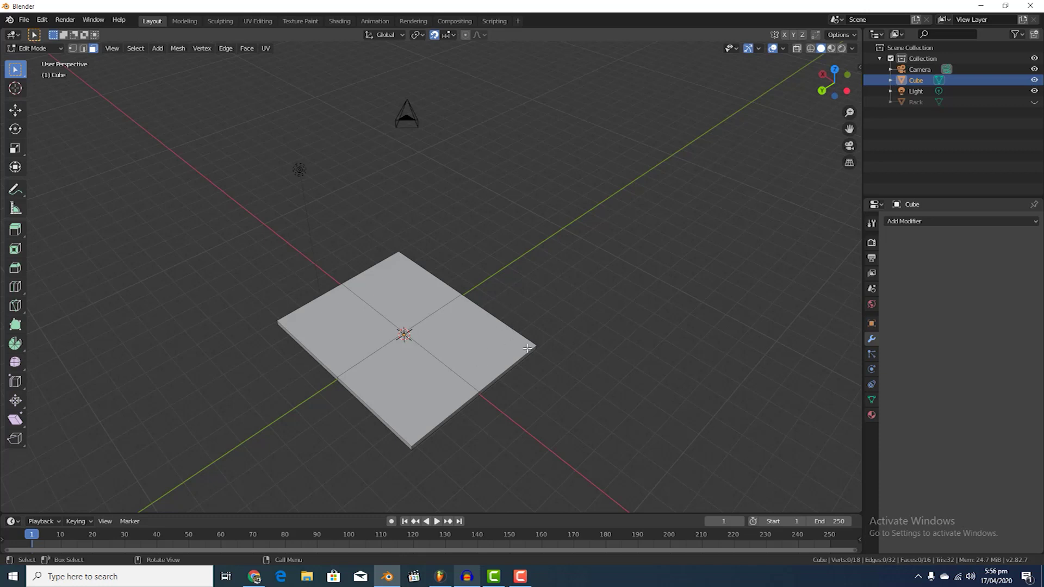
middle_drag(354, 398, 420, 391)
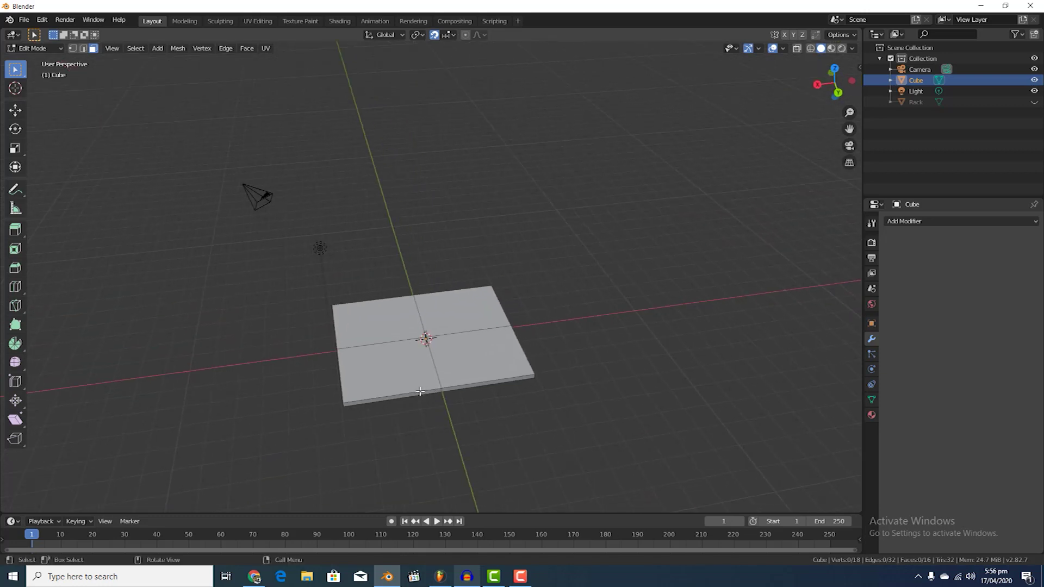
Step: With X-ray on, select three of the slab's four quarters through its full thickness and delete their faces, keeping only one rear quarter
drag(294, 285, 387, 421)
middle_drag(419, 431, 386, 452)
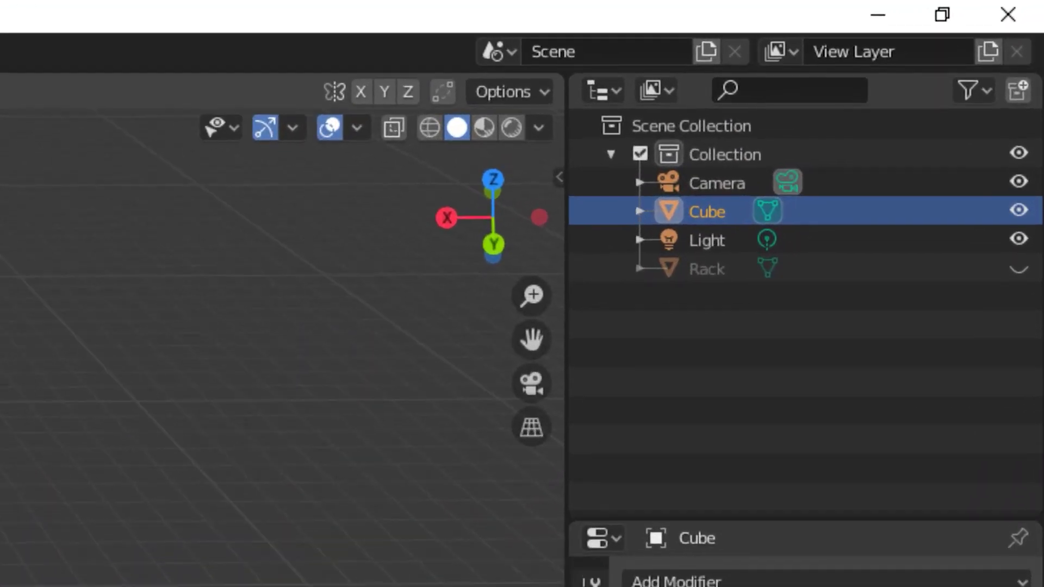
click(390, 133)
drag(330, 282, 396, 420)
mouse_move(417, 422)
middle_down()
mouse_move(433, 384)
mouse_move(424, 326)
mouse_move(431, 433)
middle_up()
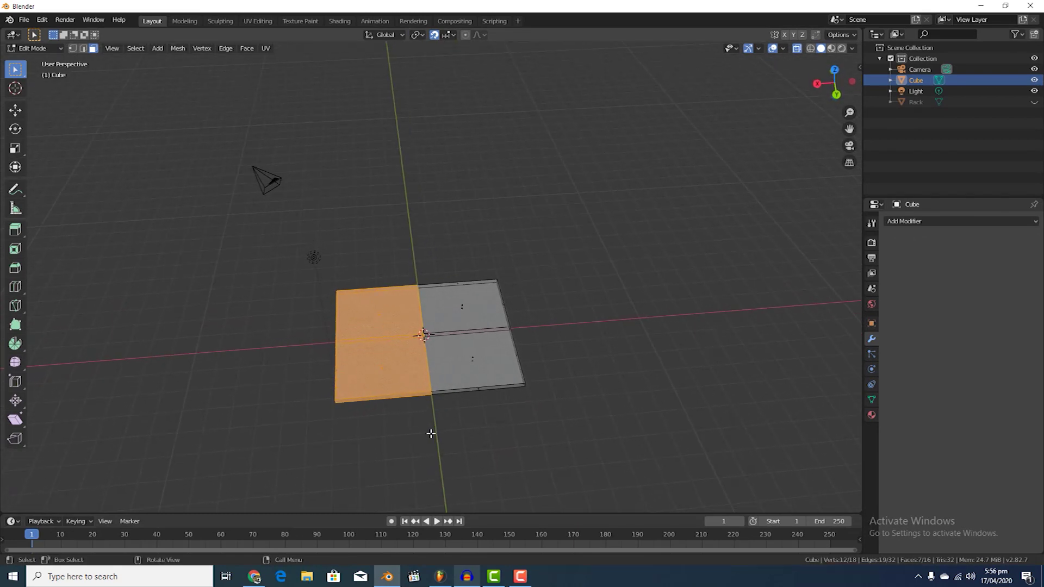
shift+drag(531, 349, 458, 429)
mouse_move(549, 391)
middle_down()
mouse_move(456, 353)
mouse_move(448, 287)
mouse_move(534, 329)
mouse_move(526, 396)
mouse_move(550, 373)
middle_up()
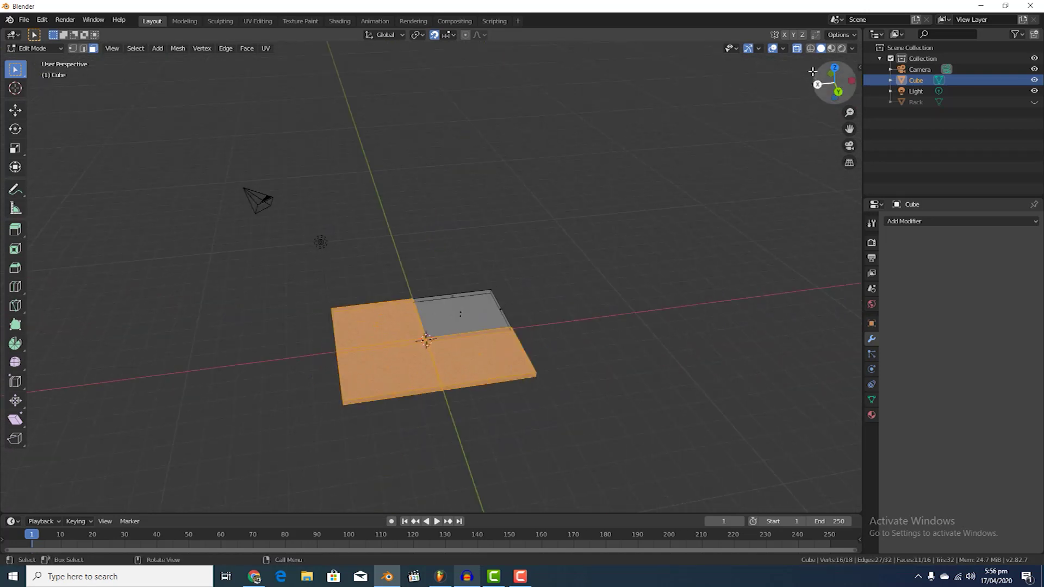
scroll(598, 359, up, 2)
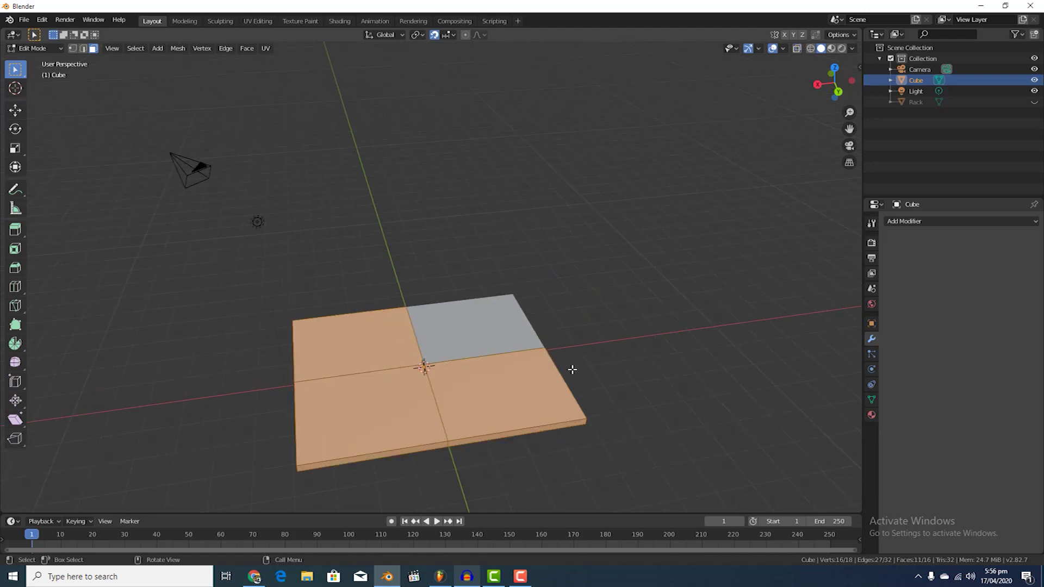
key(x)
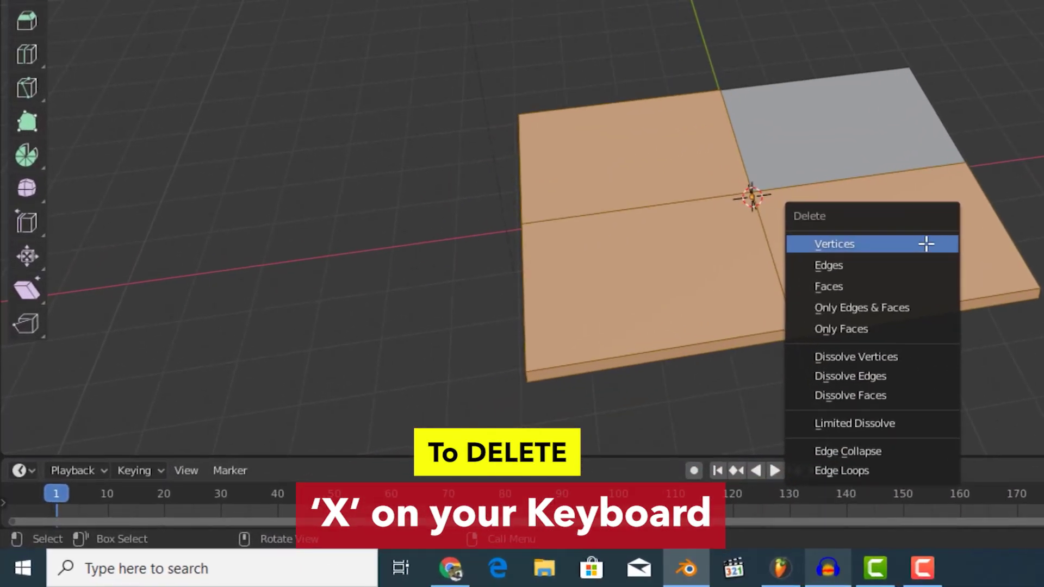
click(832, 289)
Step: Delete the leftover side face floating away from the remaining quarter of the slab
middle_drag(851, 291, 888, 194)
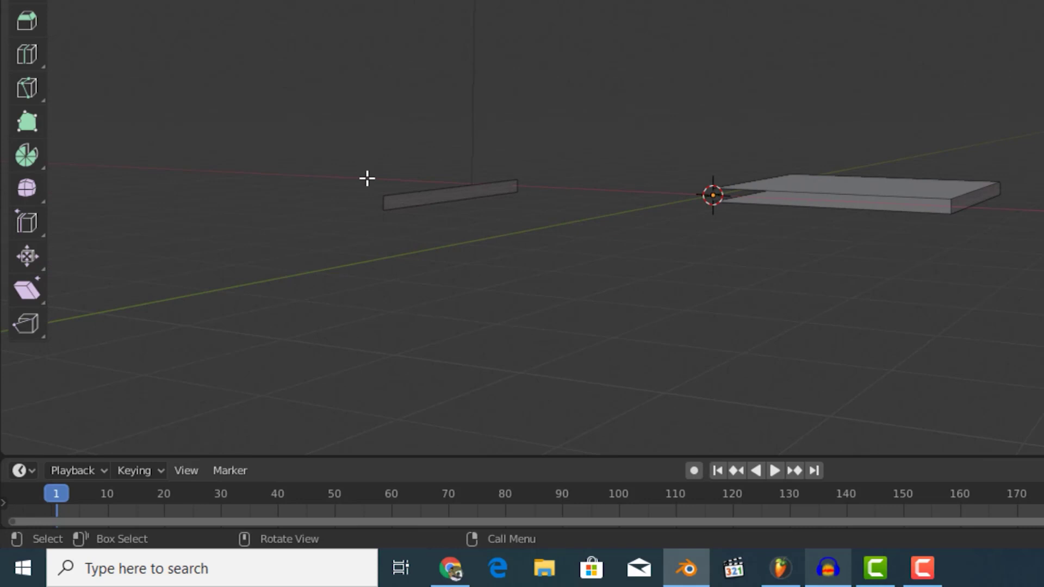
drag(362, 173, 412, 263)
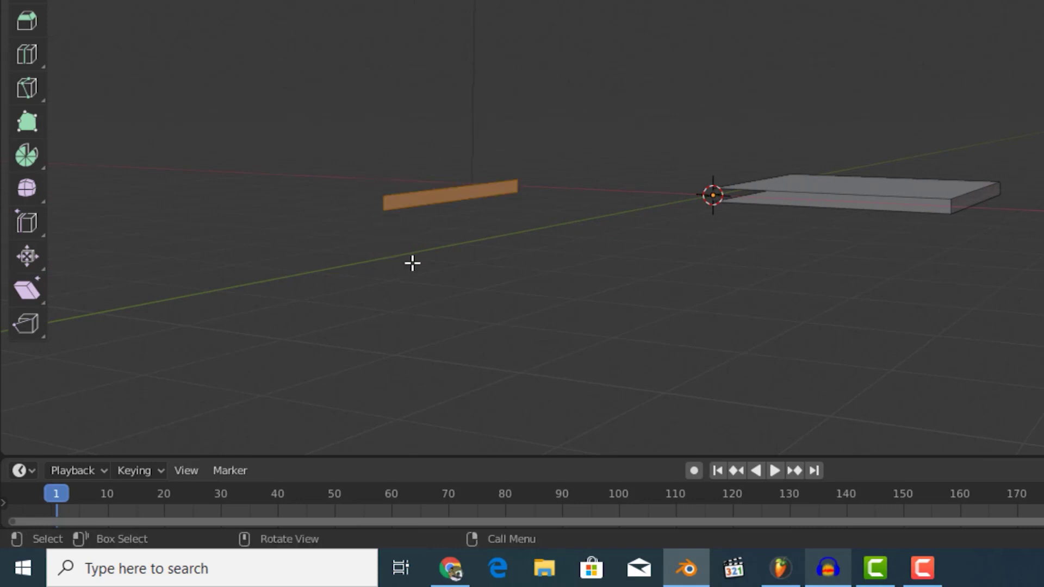
key(x)
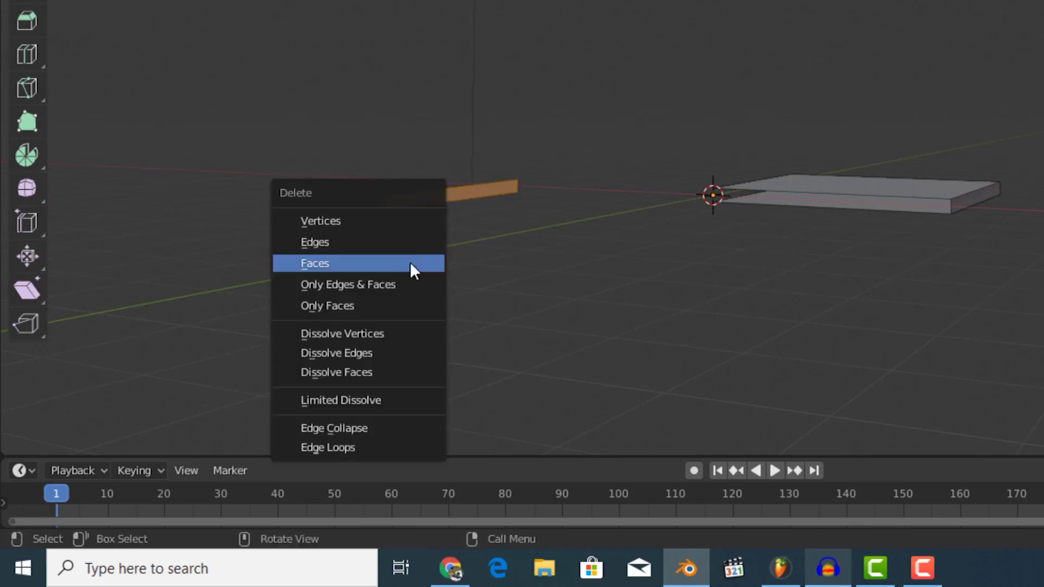
click(342, 267)
middle_drag(548, 285, 445, 349)
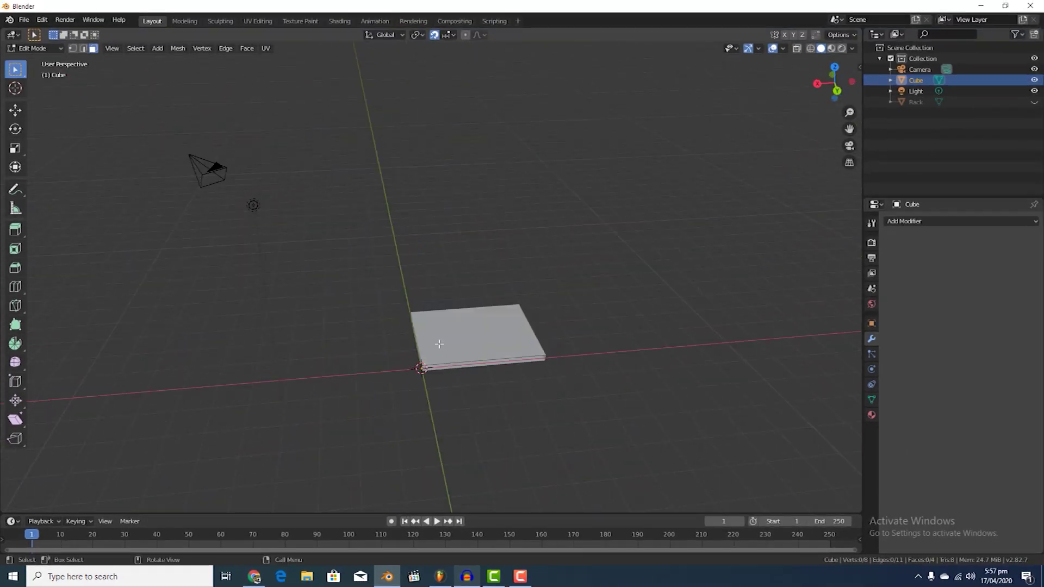
scroll(574, 401, up, 1)
mouse_move(549, 418)
middle_down()
mouse_move(527, 403)
mouse_move(529, 416)
middle_up()
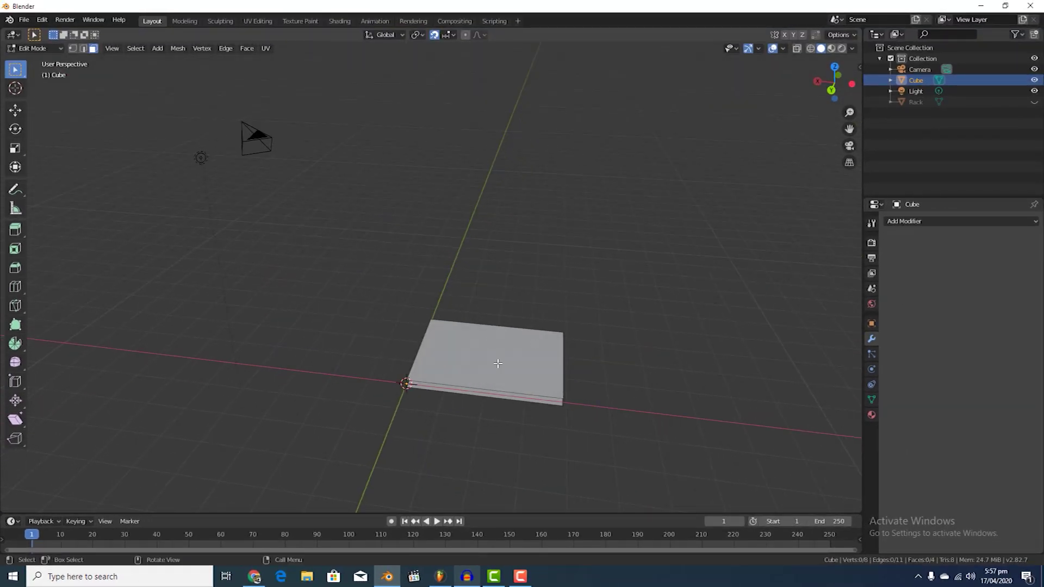
Step: Select all of the remaining quarter's geometry and add a Mirror modifier with both the X and Y axes enabled
key(a)
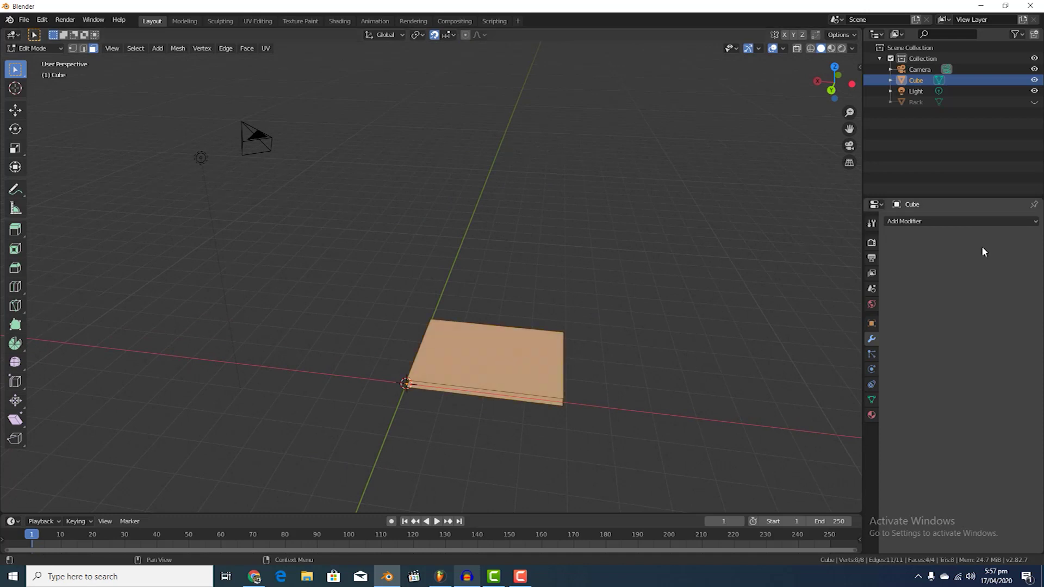
click(923, 222)
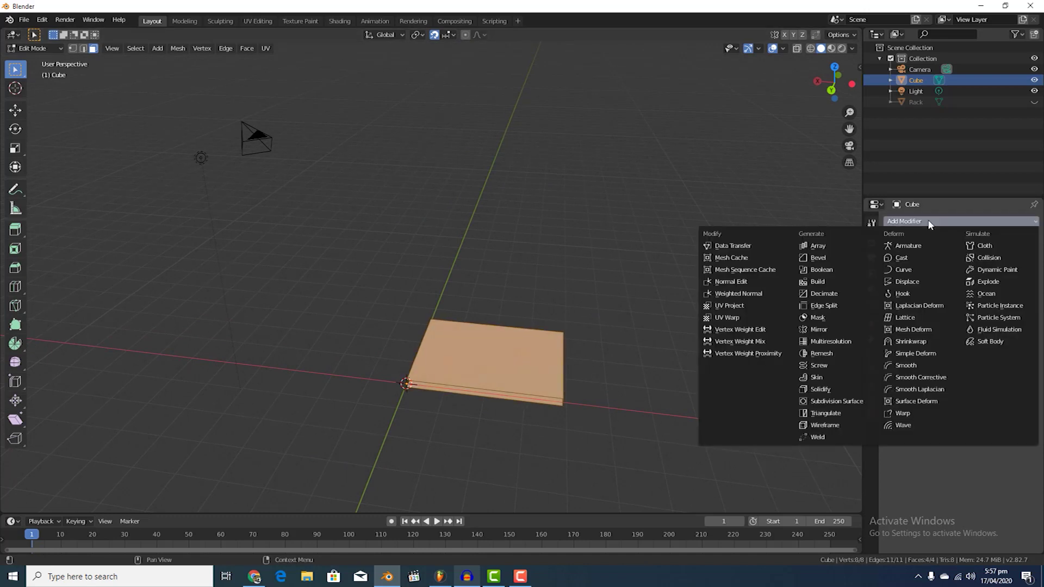
click(784, 380)
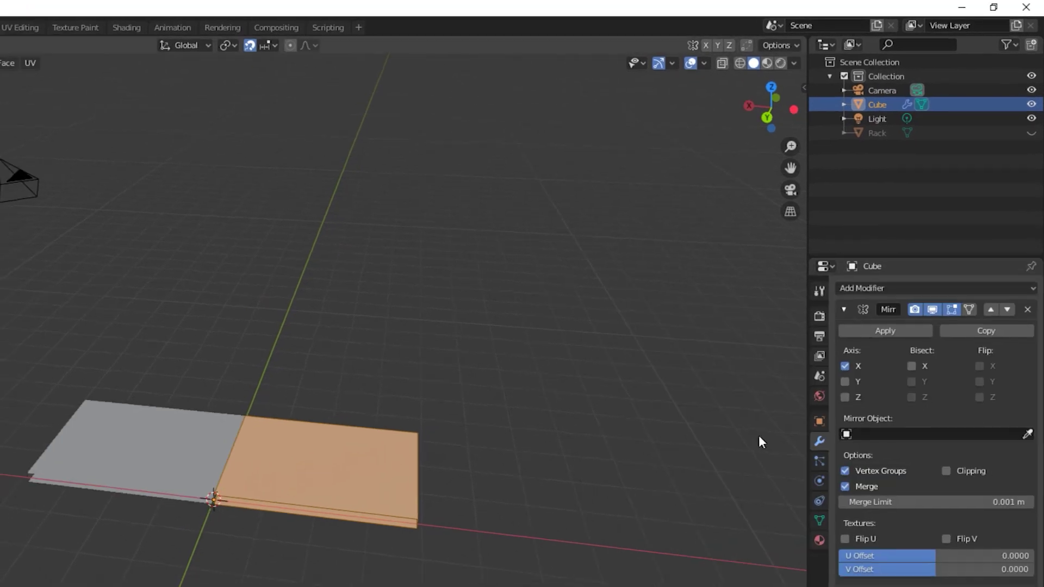
middle_drag(570, 452, 461, 473)
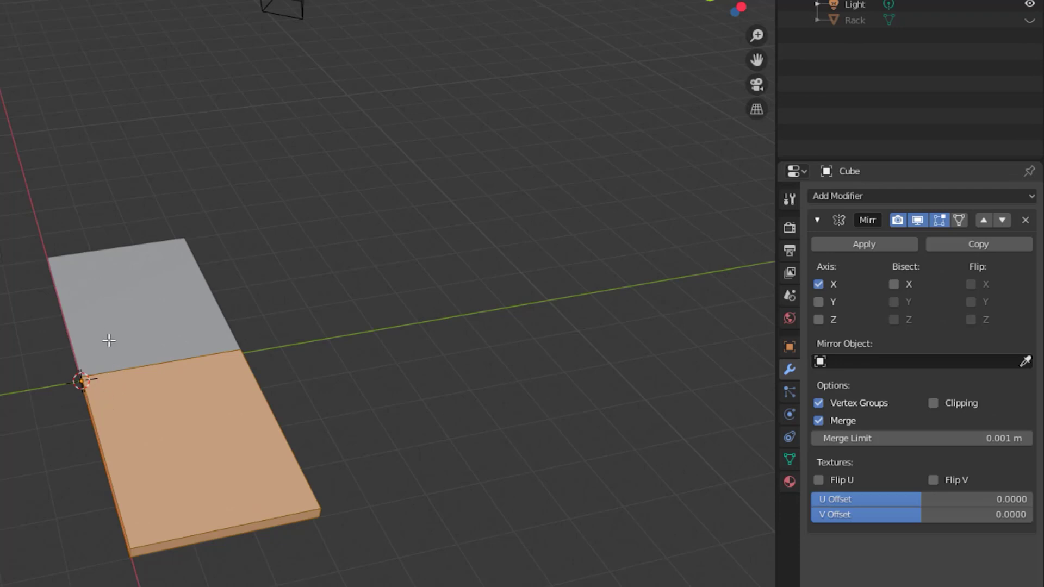
scroll(108, 341, down, 2)
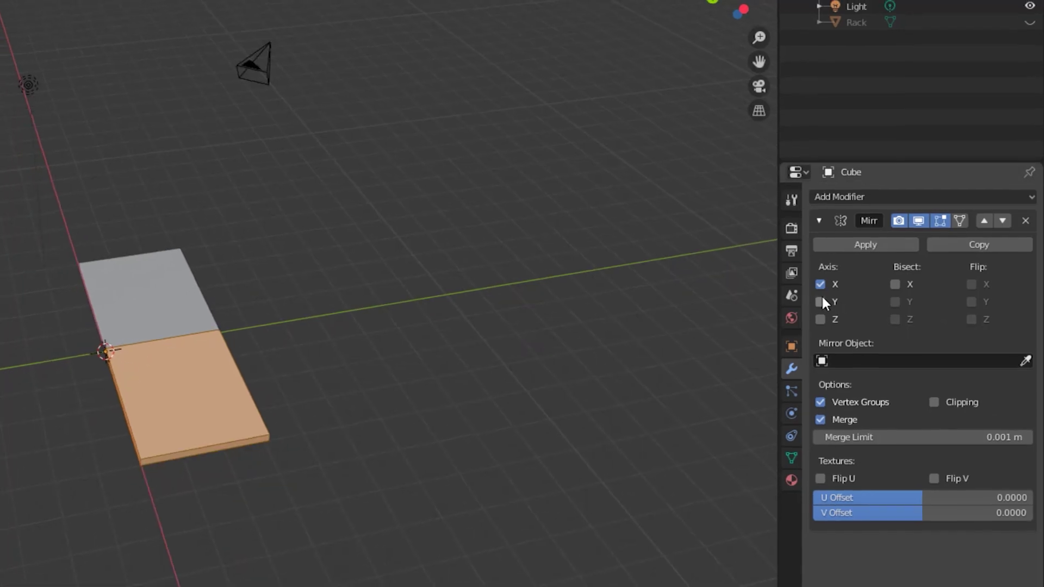
click(820, 302)
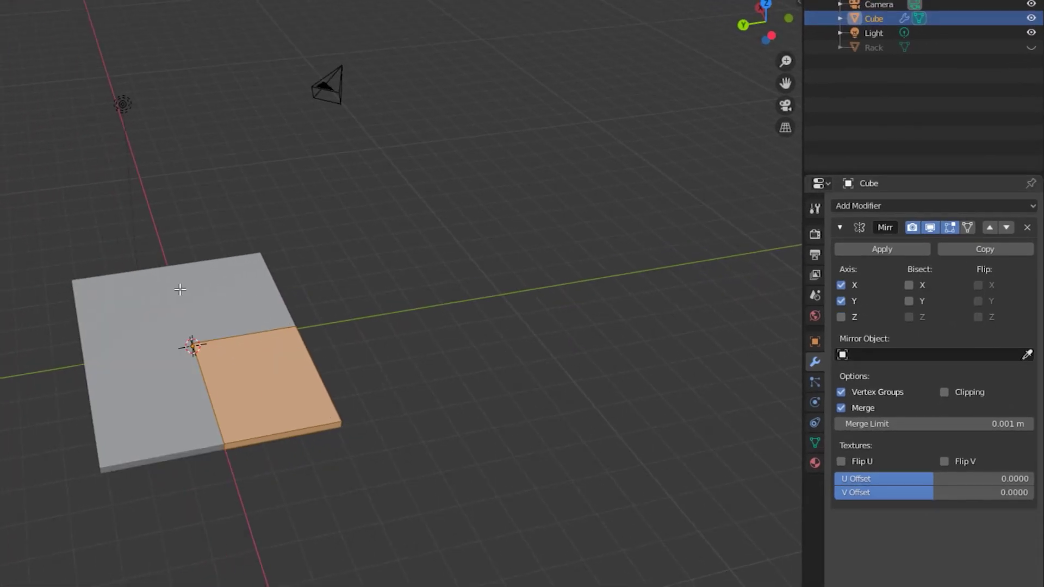
middle_drag(333, 430, 269, 365)
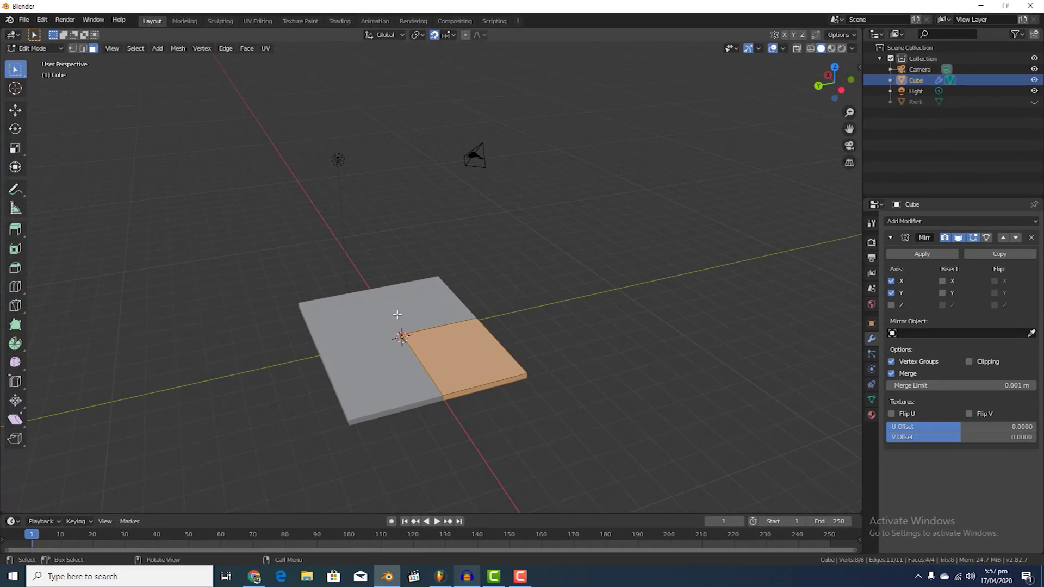
Step: Add two crossing loop cuts to the quarter, sliding each close to an outer edge to outline a small square at the outer corner
scroll(571, 456, up, 3)
middle_drag(596, 419, 570, 433)
key(ctrl+r)
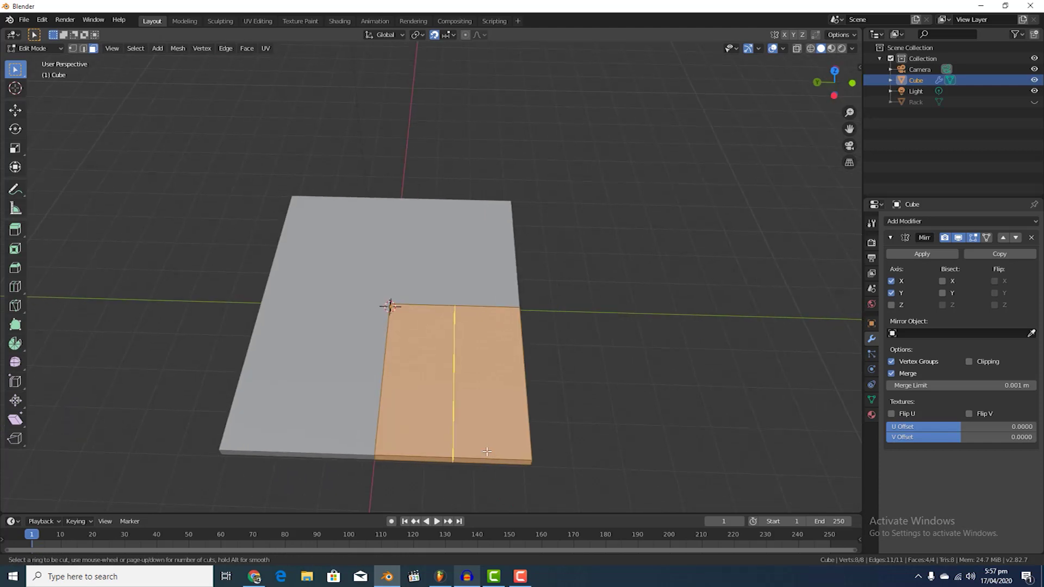
click(466, 450)
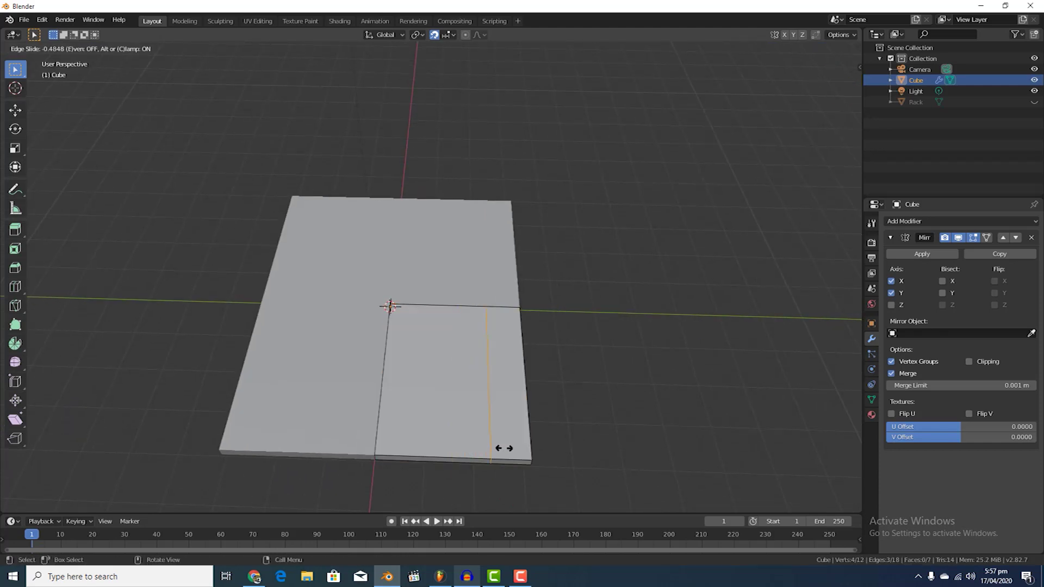
click(530, 453)
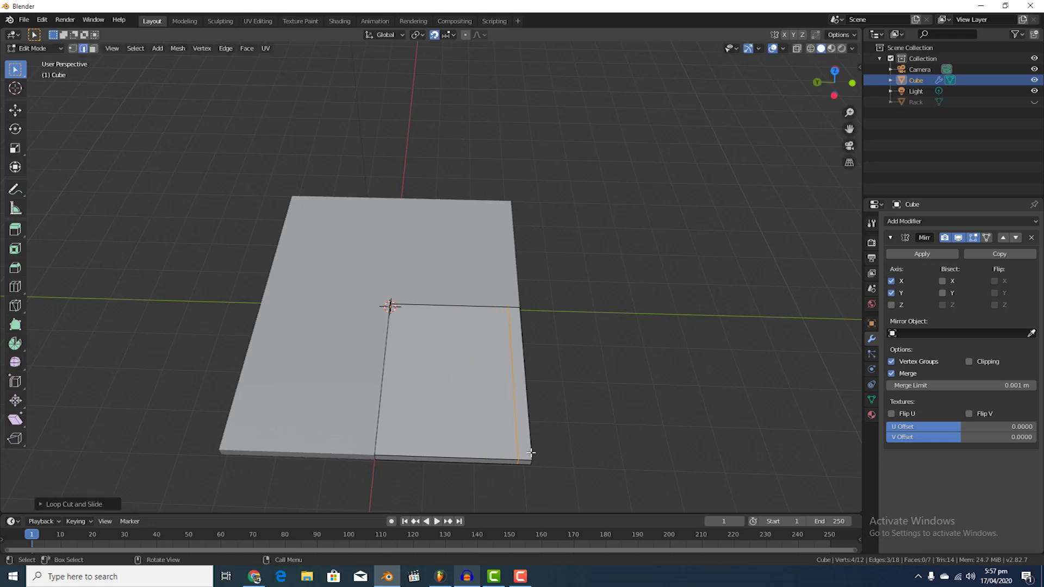
key(ctrl+r)
click(530, 446)
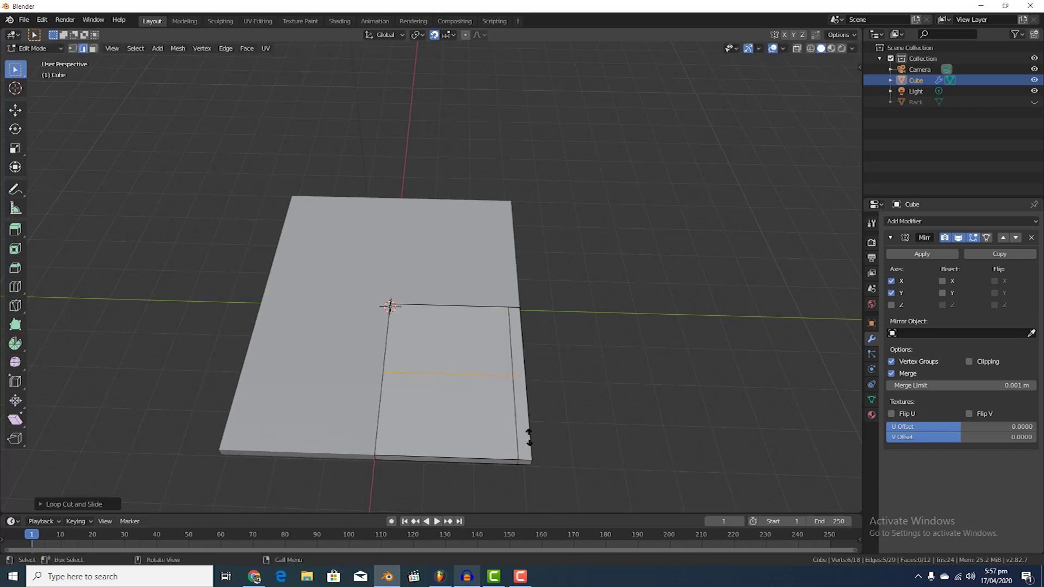
click(540, 502)
Step: Select the small corner face on the slab's underside and, in the right orthographic view, extrude it downward to form the mirrored table legs
middle_drag(540, 484, 500, 354)
click(93, 49)
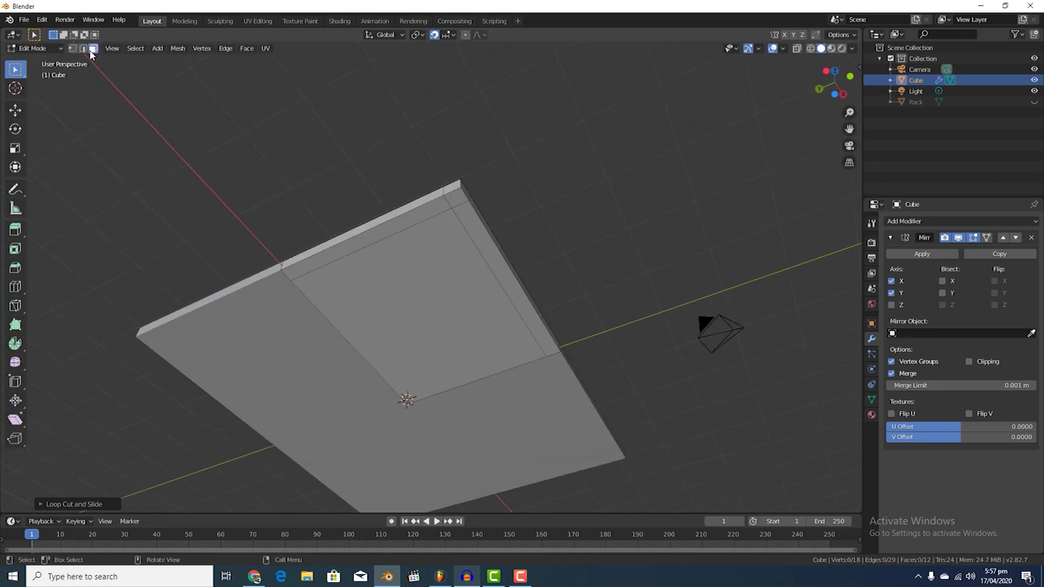
click(456, 198)
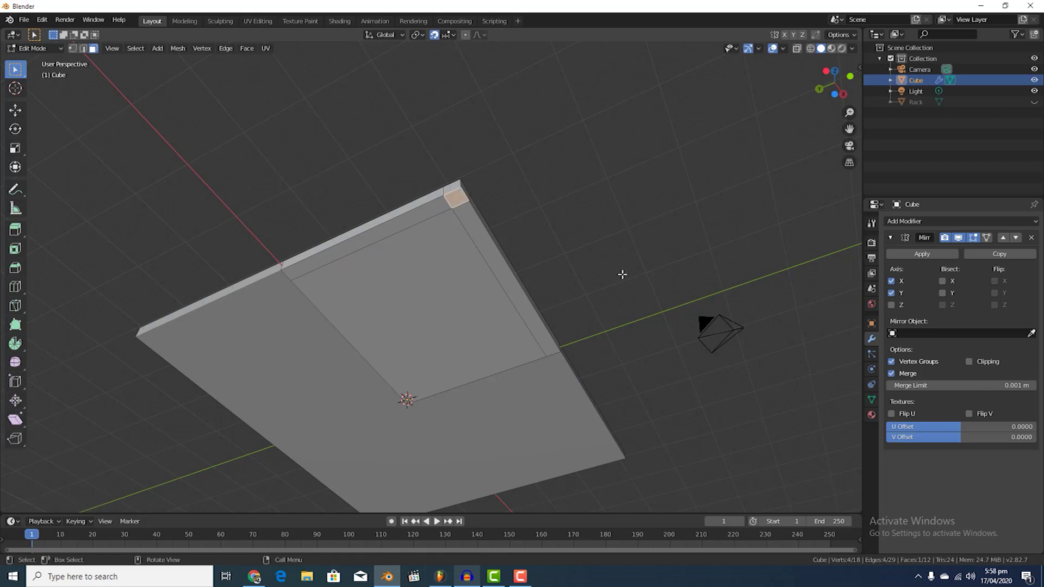
key(KP_3)
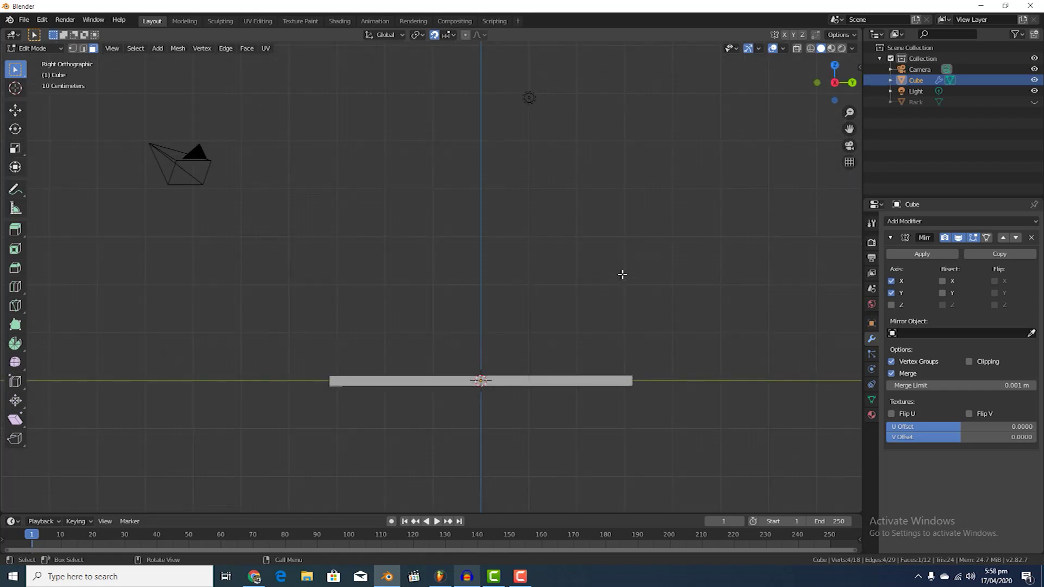
key(e)
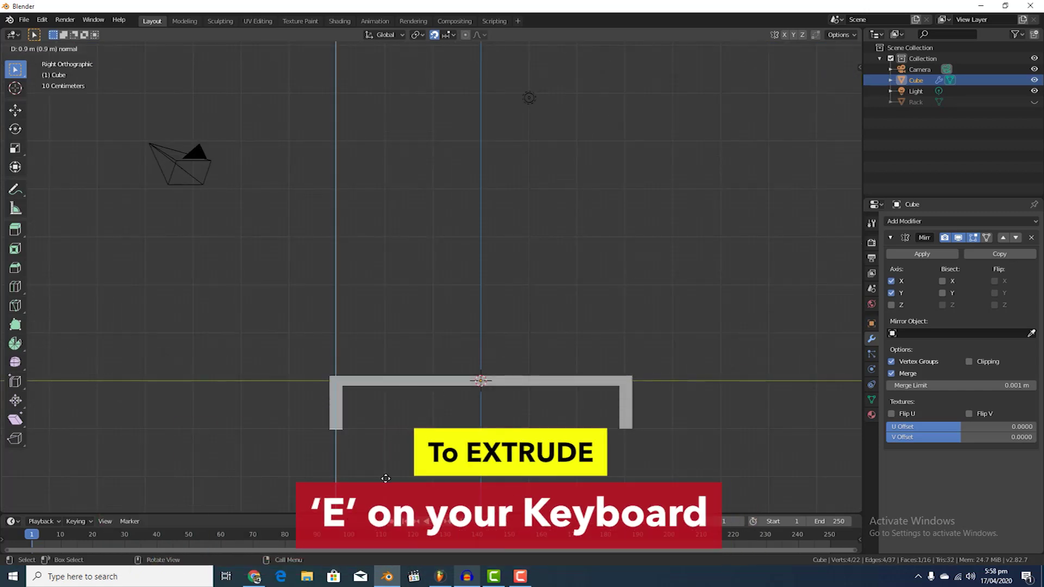
click(384, 56)
middle_drag(311, 273, 415, 415)
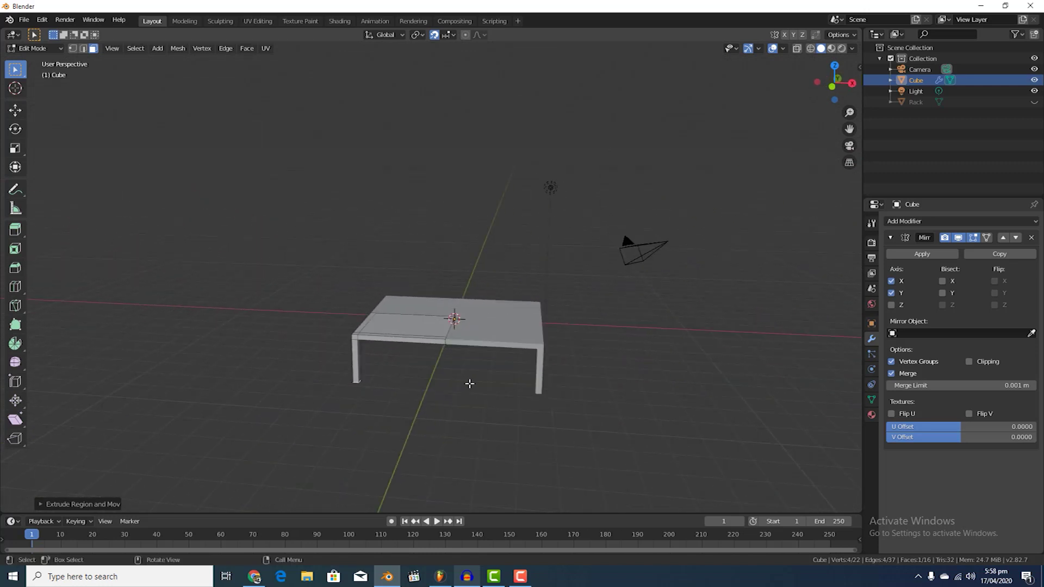
Step: In Object Mode, move the table along negative X clear of the origin and unhide the Rack object
key(Tab)
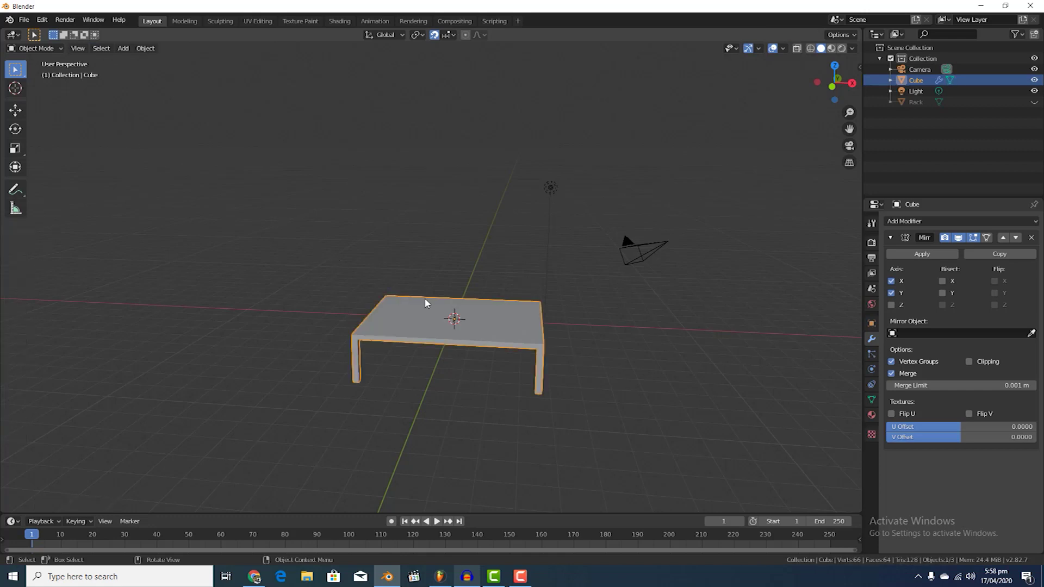
key(g)
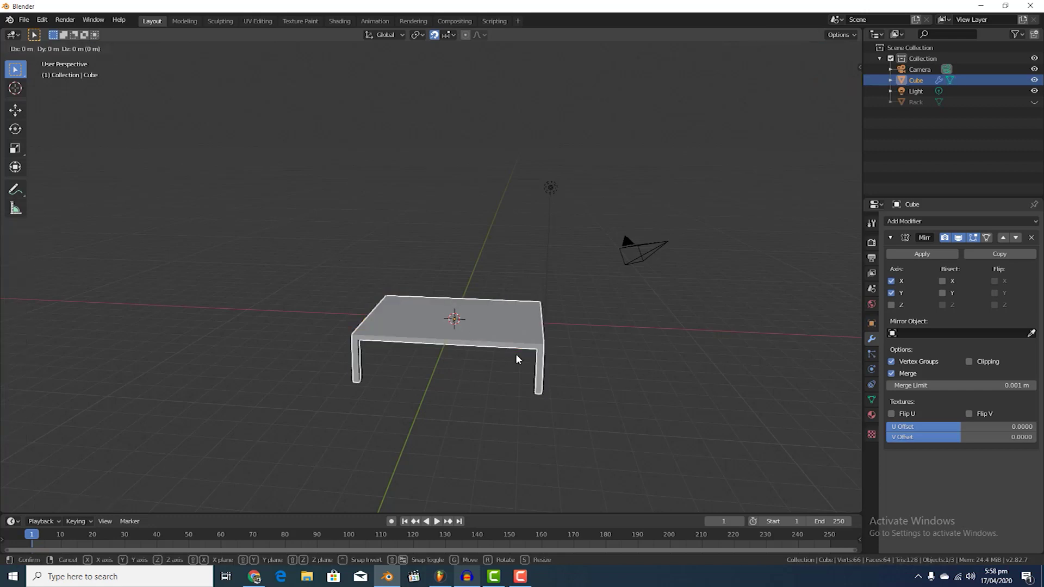
key(x)
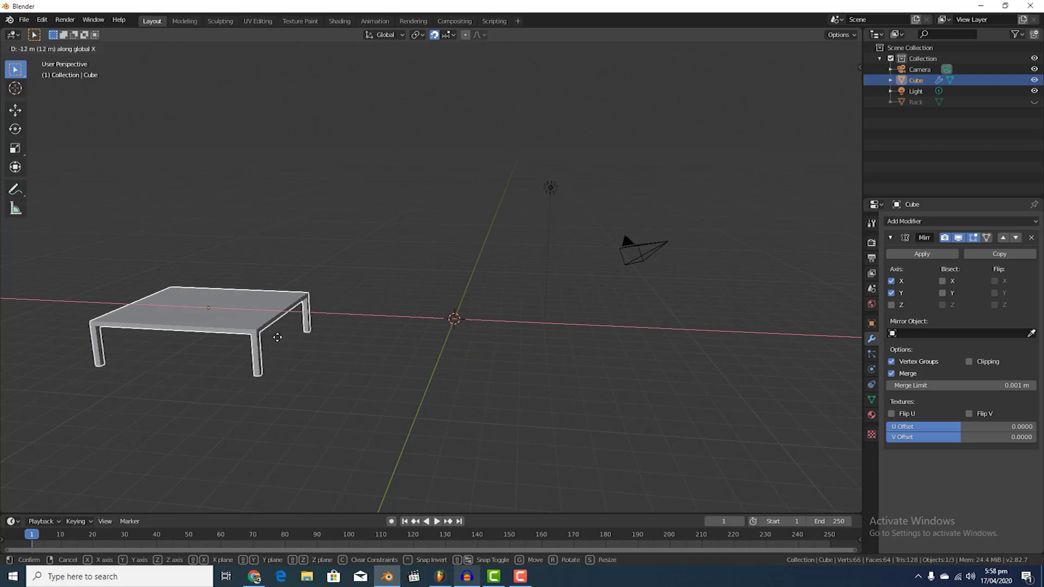
click(285, 340)
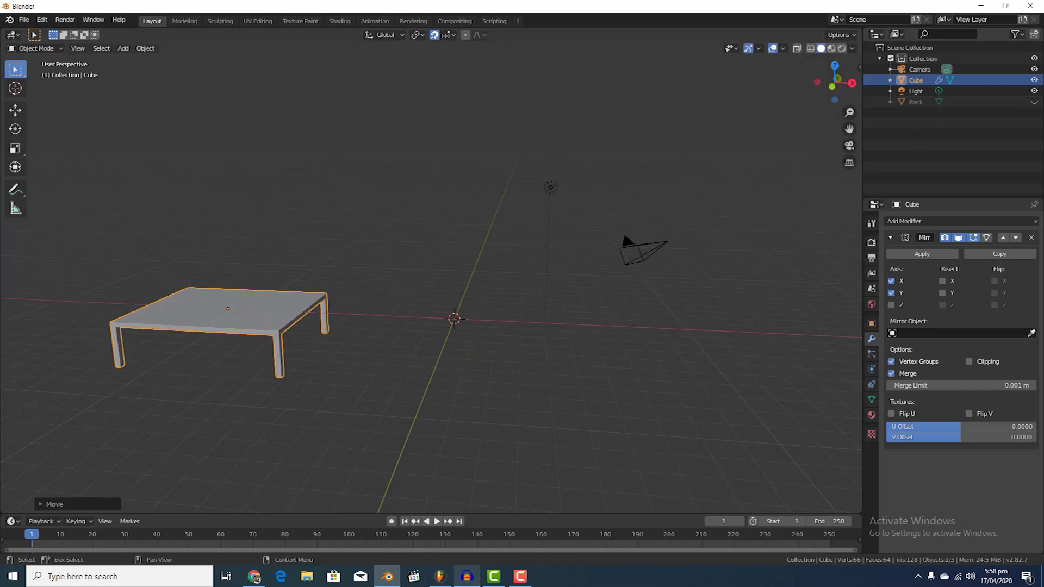
click(1034, 102)
middle_drag(547, 356, 571, 360)
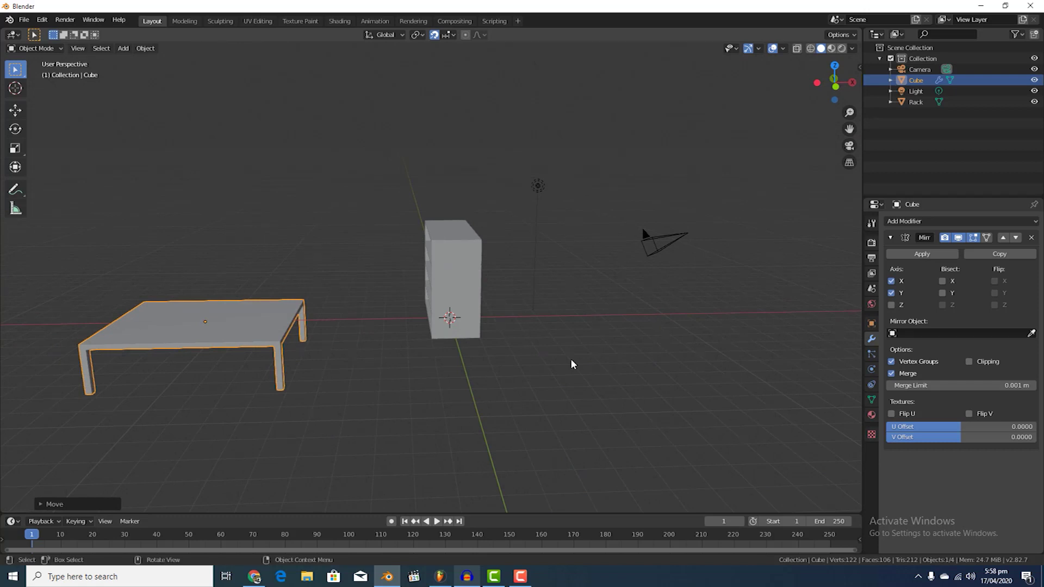